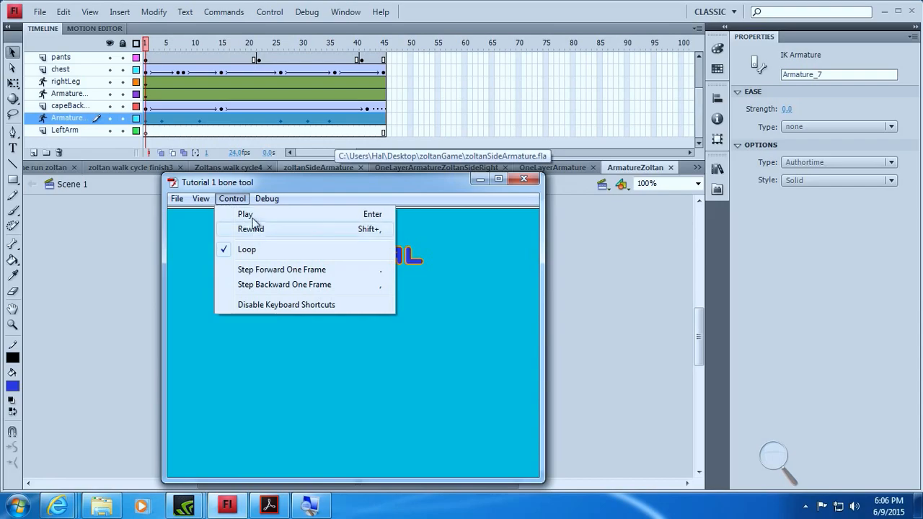
Step: Play the Tutorial 1 bone tool title movie and close its preview, choosing the Bone Tool along the way
left_click(251, 215)
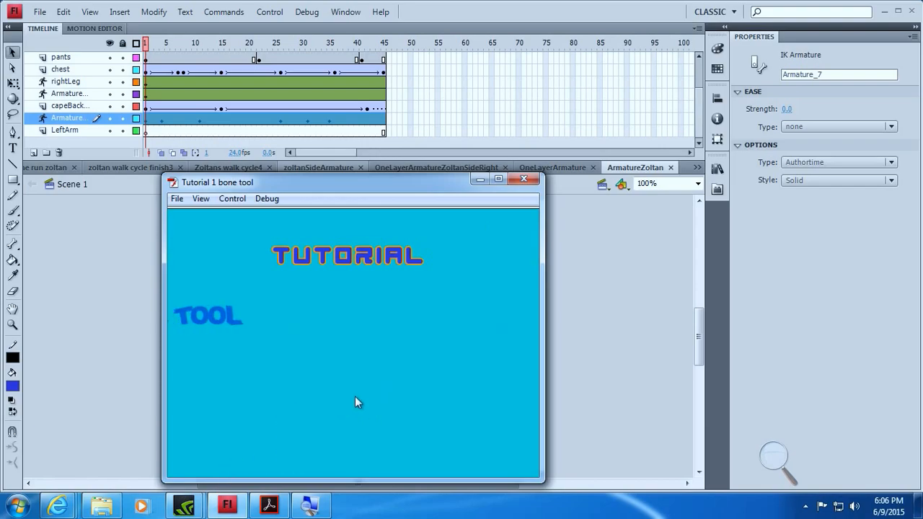
left_click(17, 248)
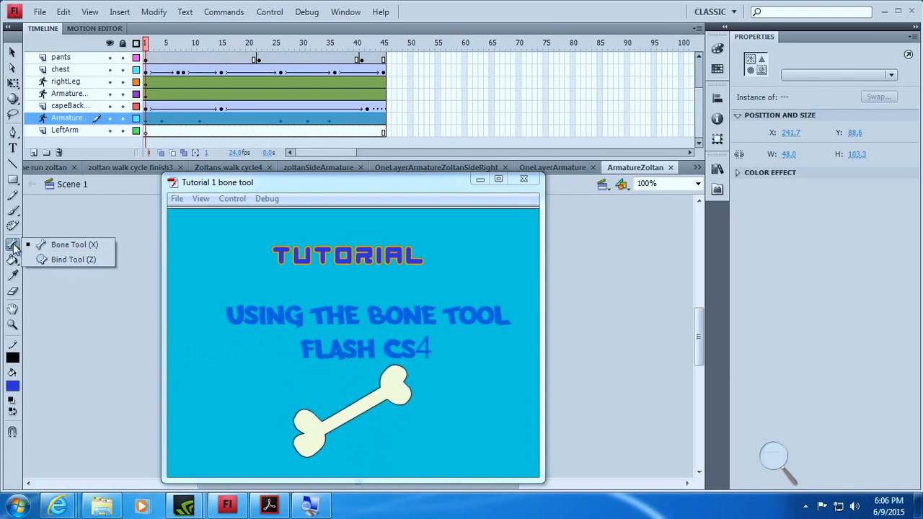
left_click(54, 245)
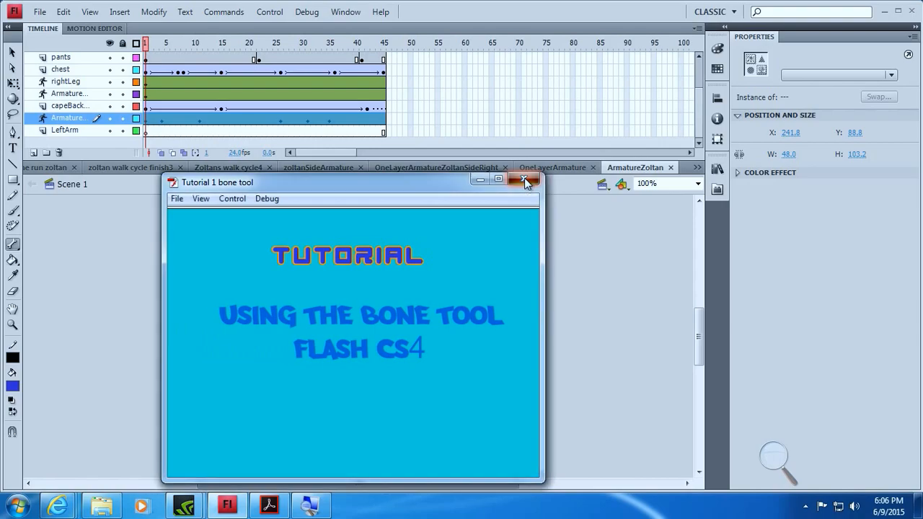
left_click(524, 180)
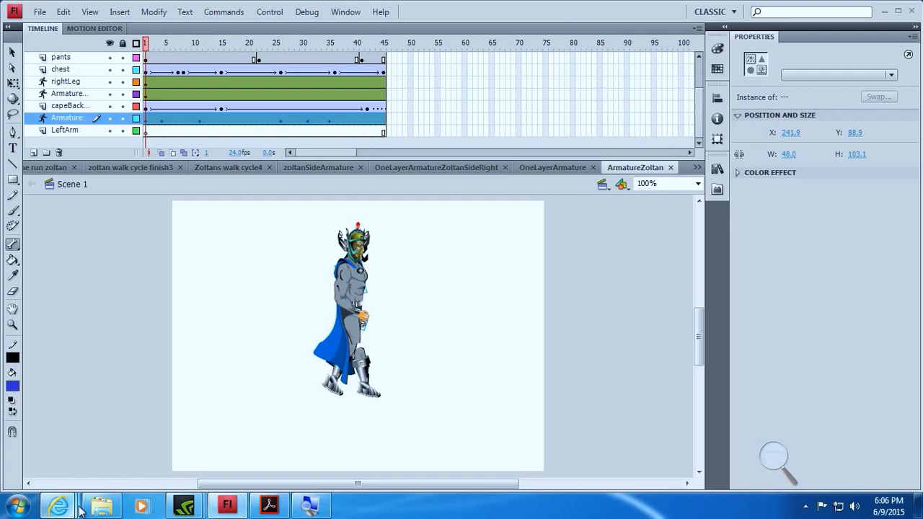
Step: Switch to Internet Explorer and browse the YouTube results for "flash cs4 using the bone tool"
mouse_move(58, 504)
left_click(83, 439)
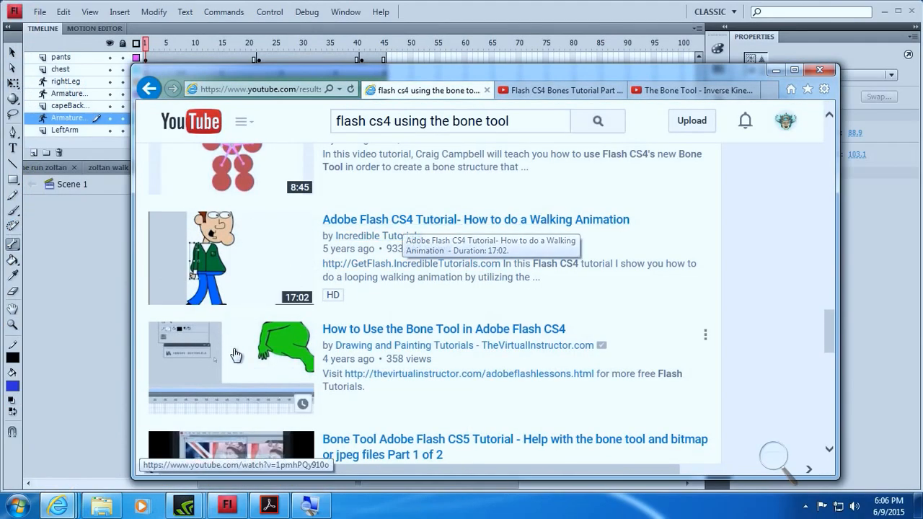
scroll(288, 393, "down", 10)
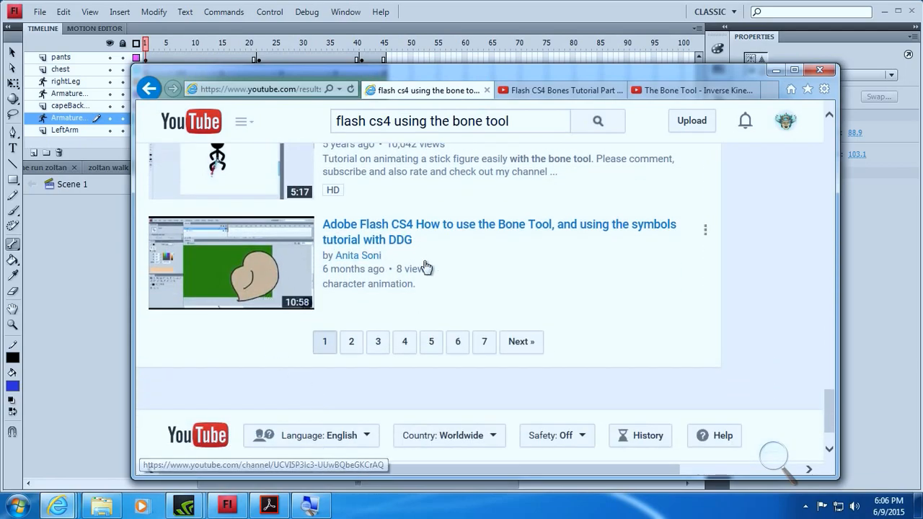
scroll(423, 267, "up", 10)
scroll(422, 265, "up", 3)
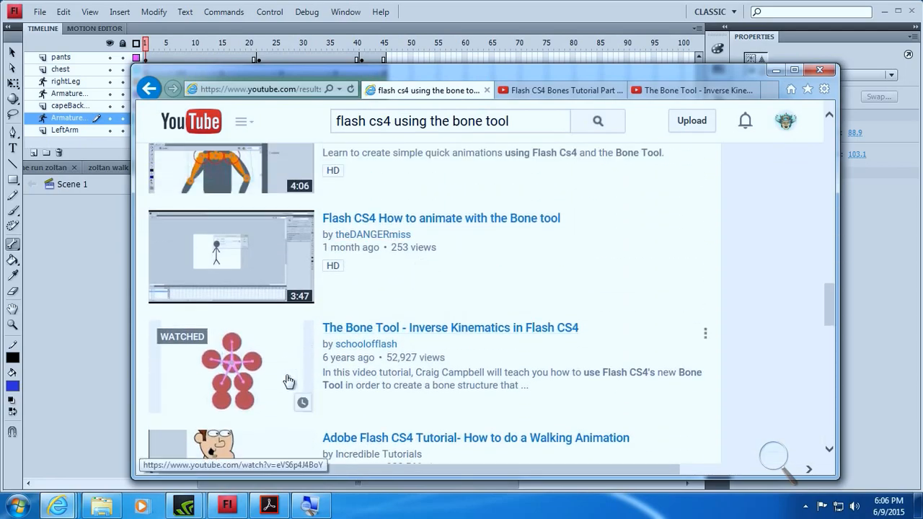
scroll(461, 296, "up", 6)
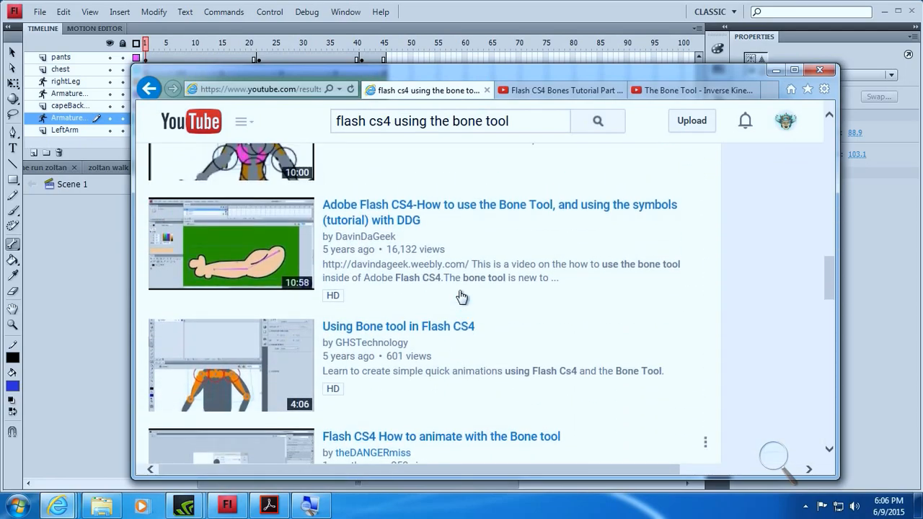
scroll(461, 297, "up", 3)
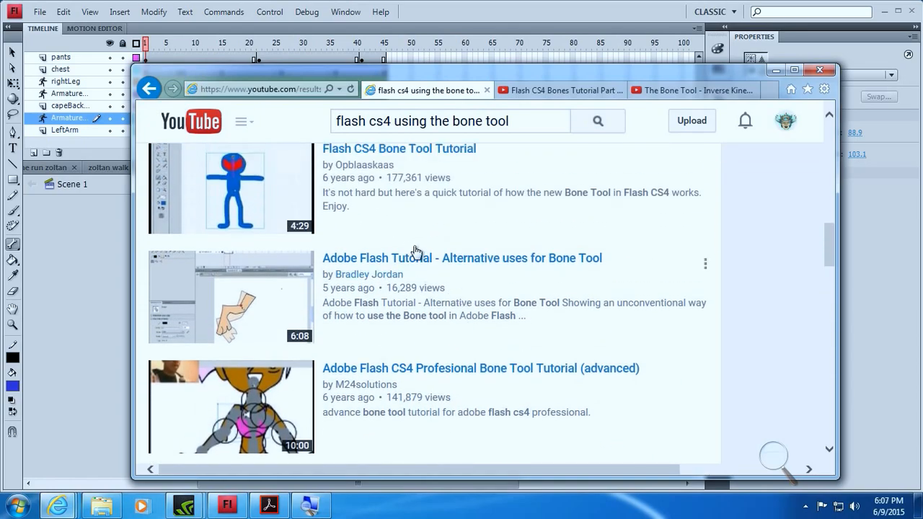
scroll(414, 252, "up", 2)
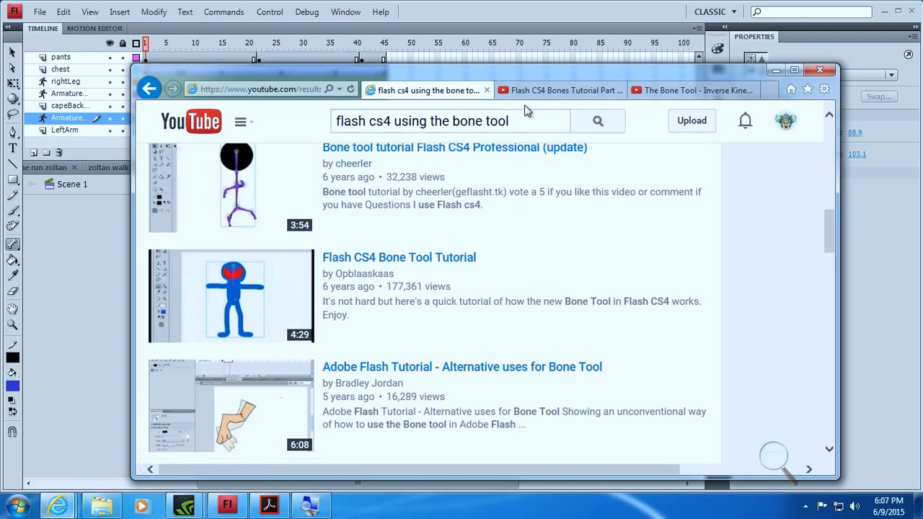
Step: Look over the YouTube page of the Flash CS4 Bones Tutorial Part 3 video
left_click(561, 95)
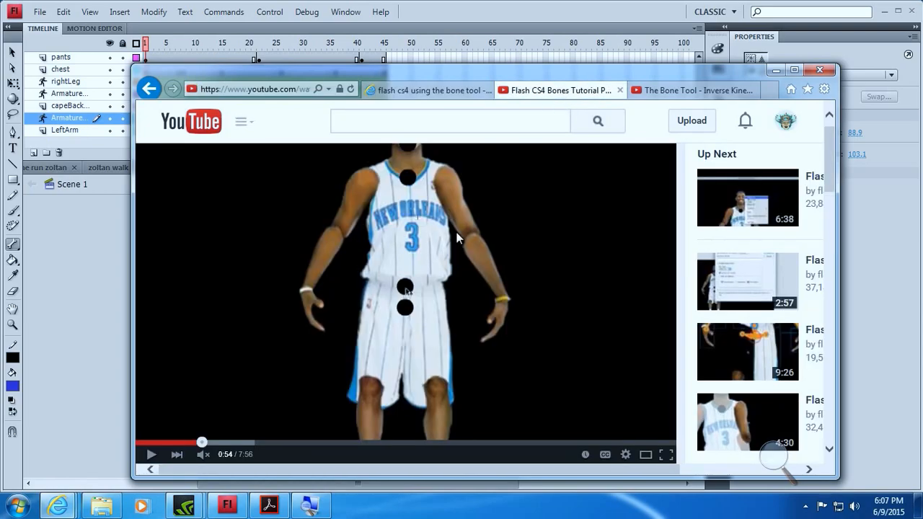
scroll(503, 353, "down", 3)
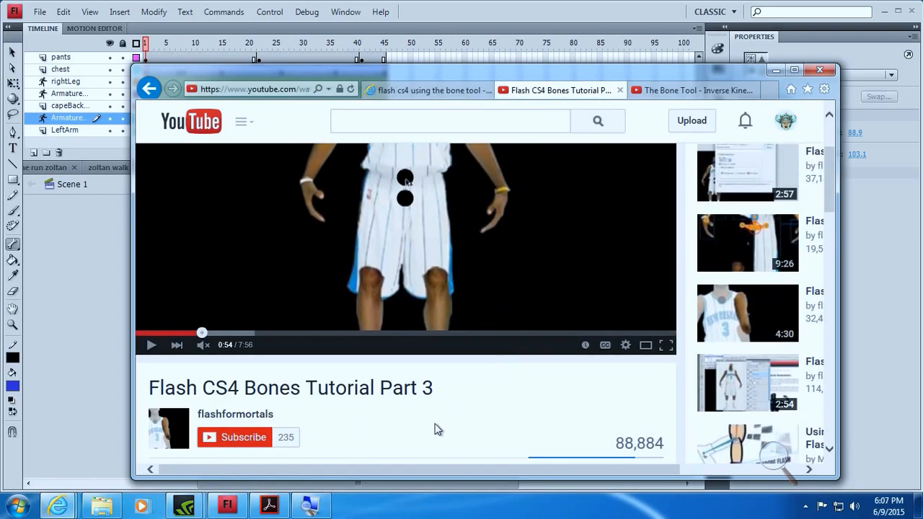
scroll(437, 428, "down", 2)
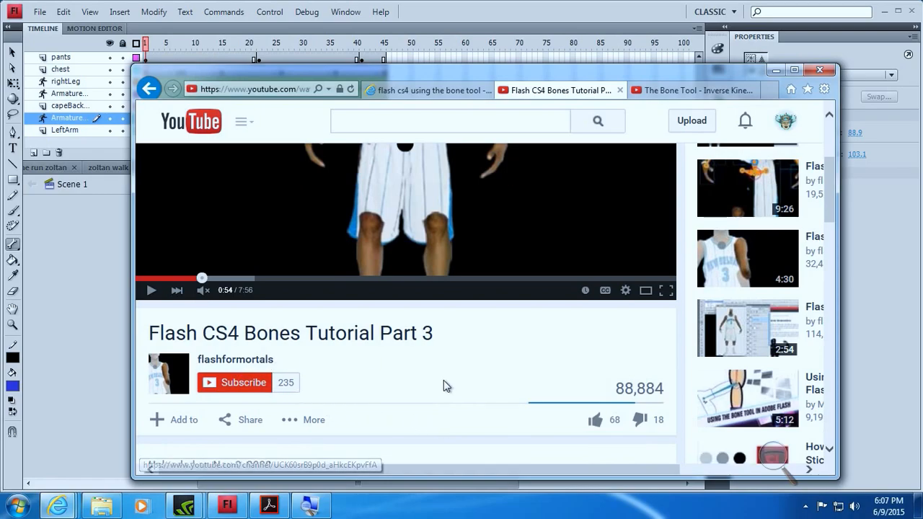
scroll(445, 381, "up", 3)
scroll(442, 368, "up", 3)
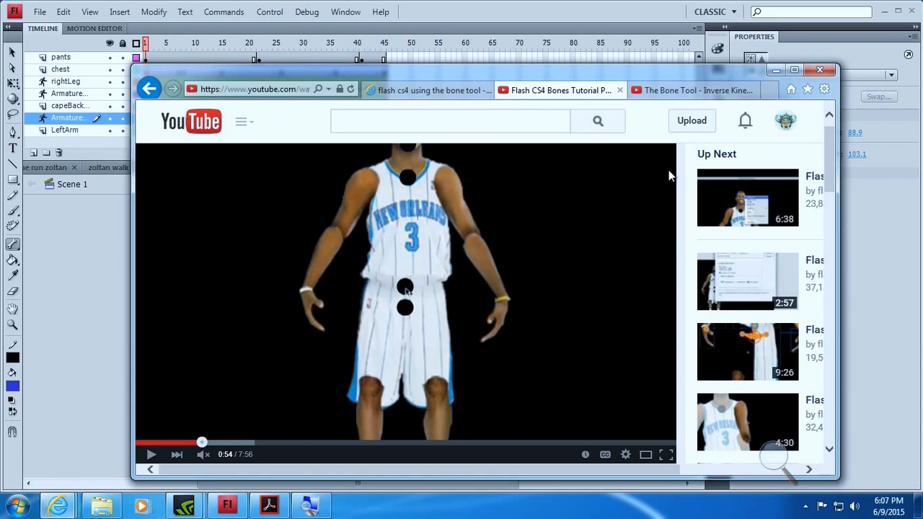
Step: View The Bone Tool - Inverse Kinematics in Flash CS4 video page, and close the browser with all its tabs
left_click(673, 94)
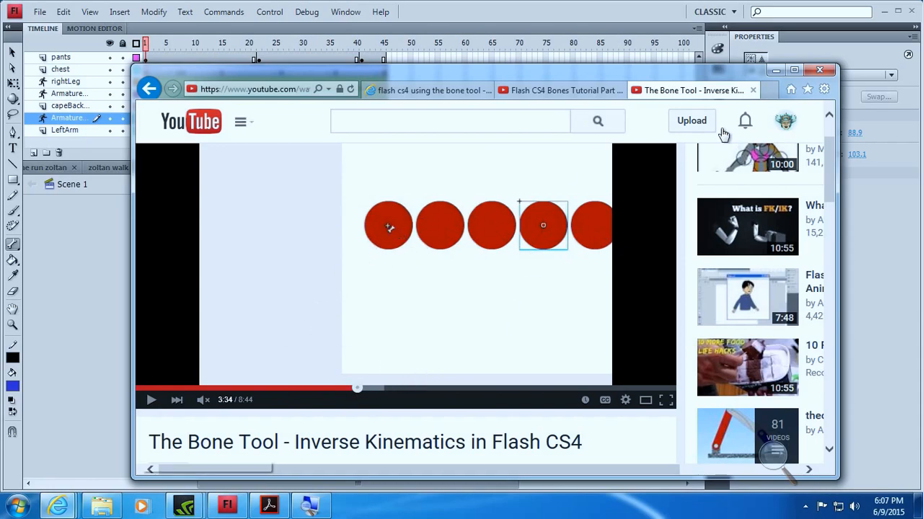
left_click(825, 69)
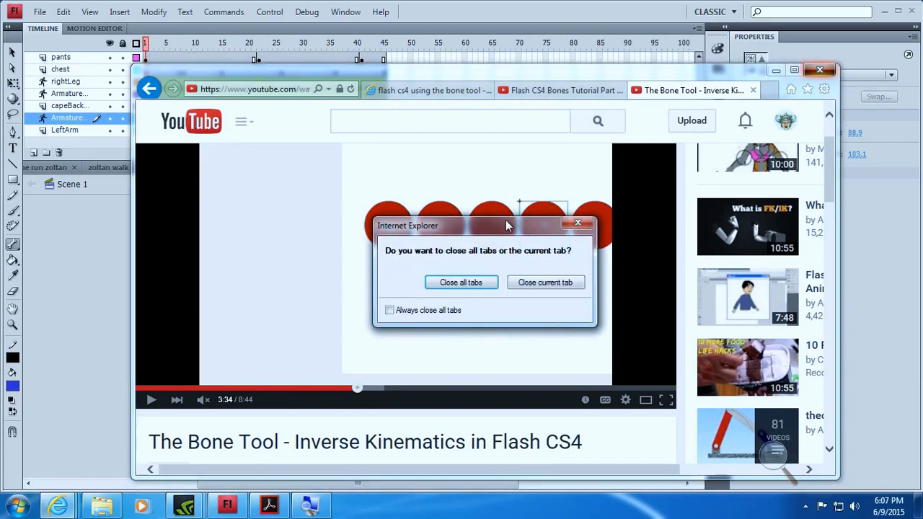
left_click(461, 282)
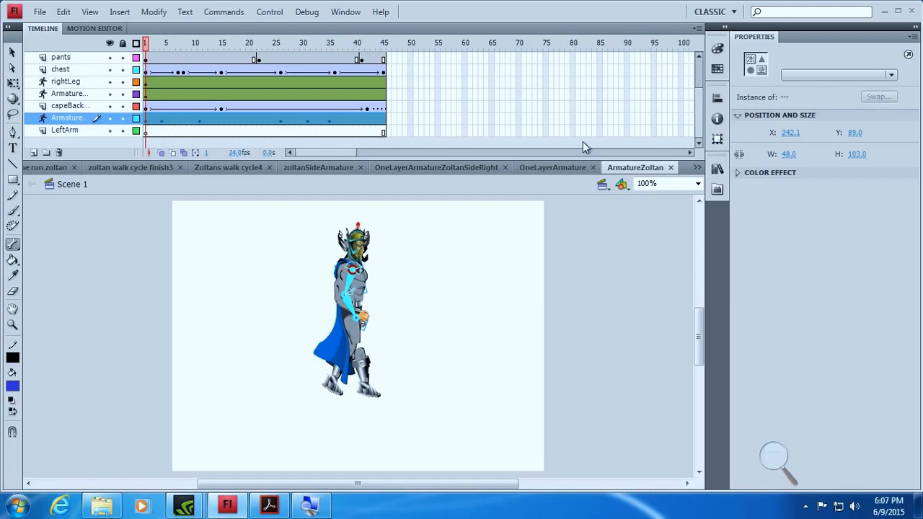
Step: Switch to the OneLayerArmature document and select the figure's arms, chest and right foot in turn to examine how the parts are separated
left_click(535, 169)
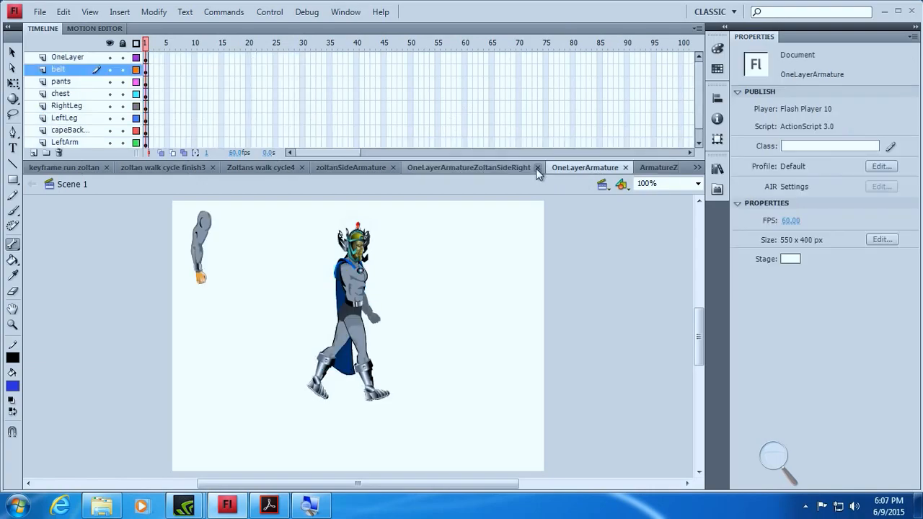
left_click(12, 52)
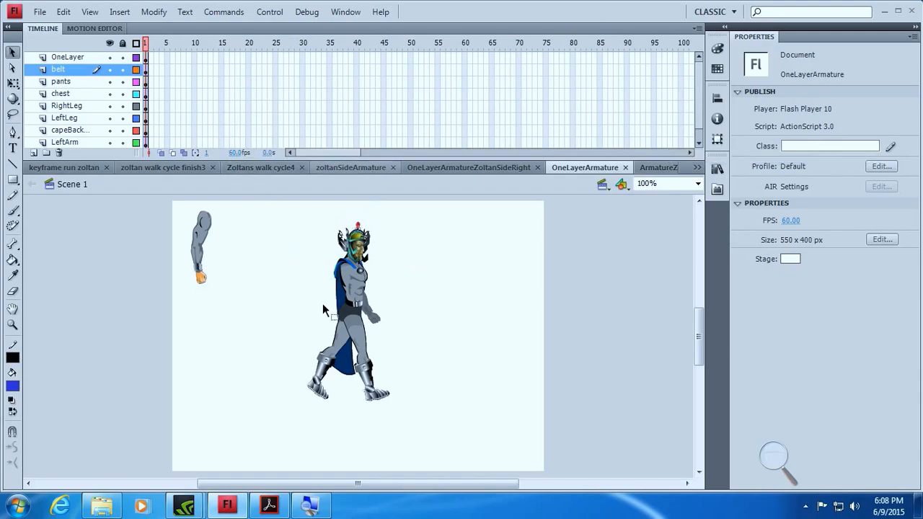
left_click(195, 241)
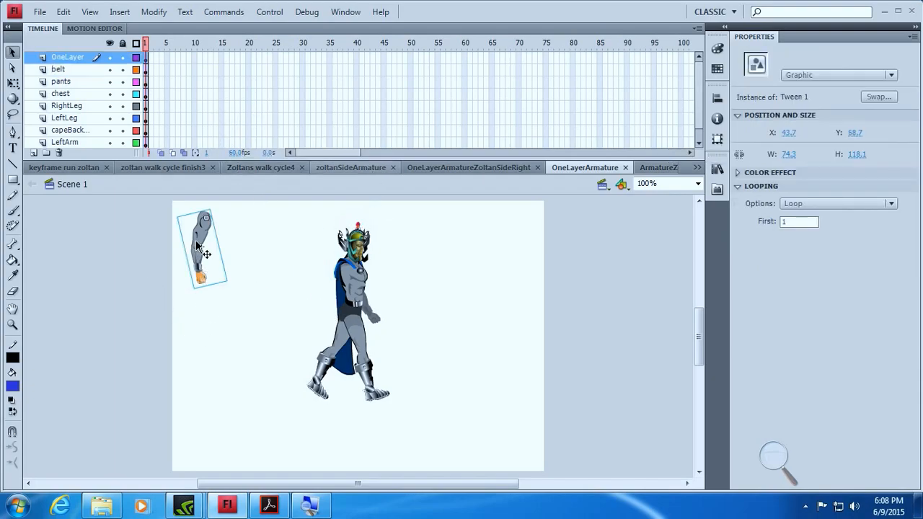
left_click(355, 281)
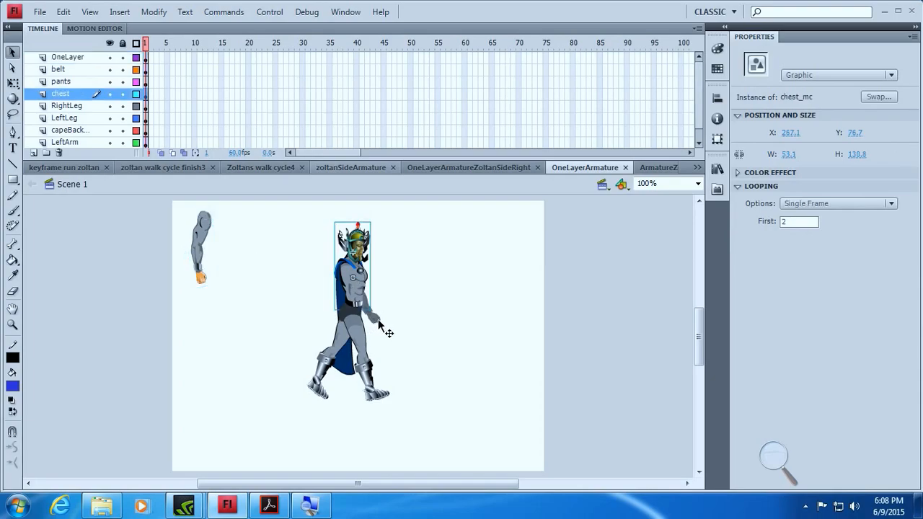
left_click(378, 324)
left_click(366, 381)
left_click(375, 387)
left_click(102, 234)
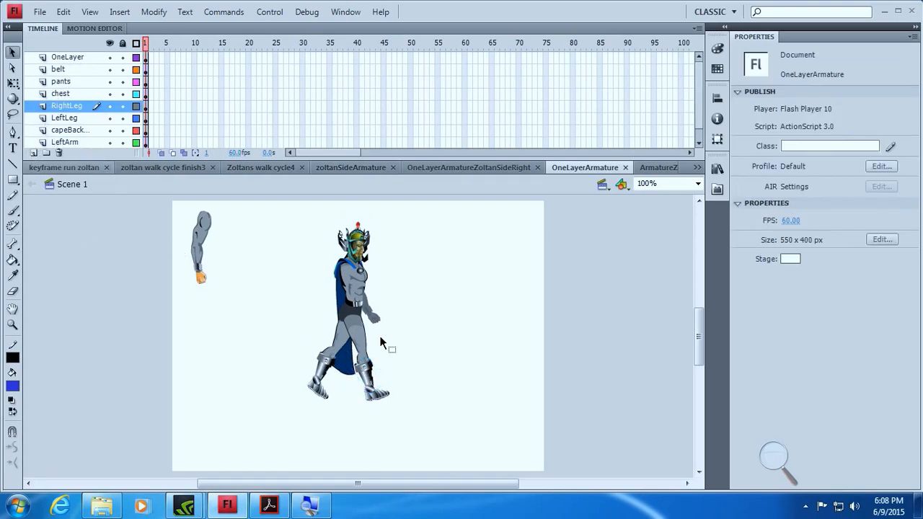
Step: Examine the figure's arm, leg and chest symbols under screen magnification, and return the magnification to 100%
left_click(792, 469)
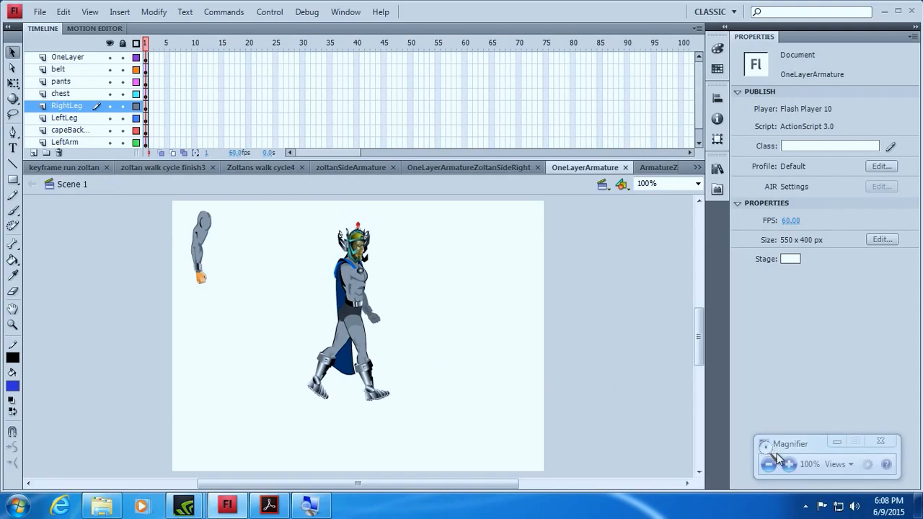
left_click(793, 467)
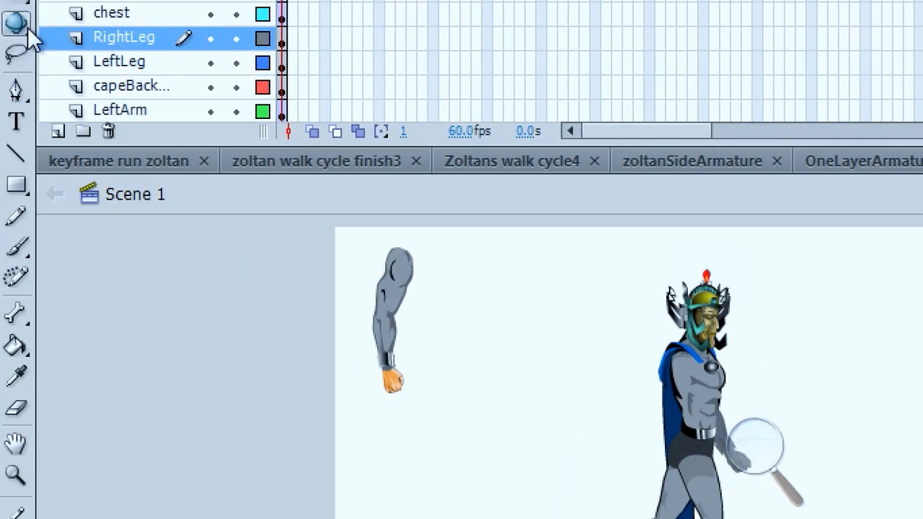
left_click(393, 371)
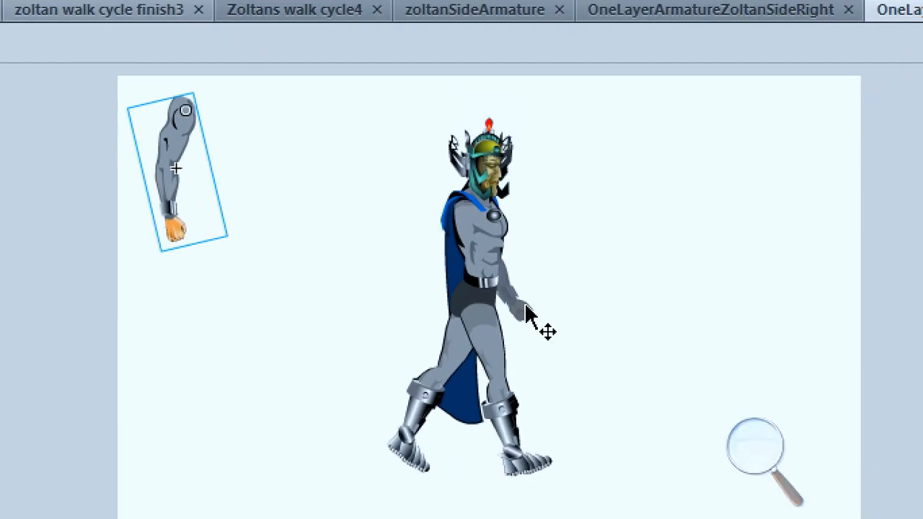
left_click(671, 463)
left_click(556, 354)
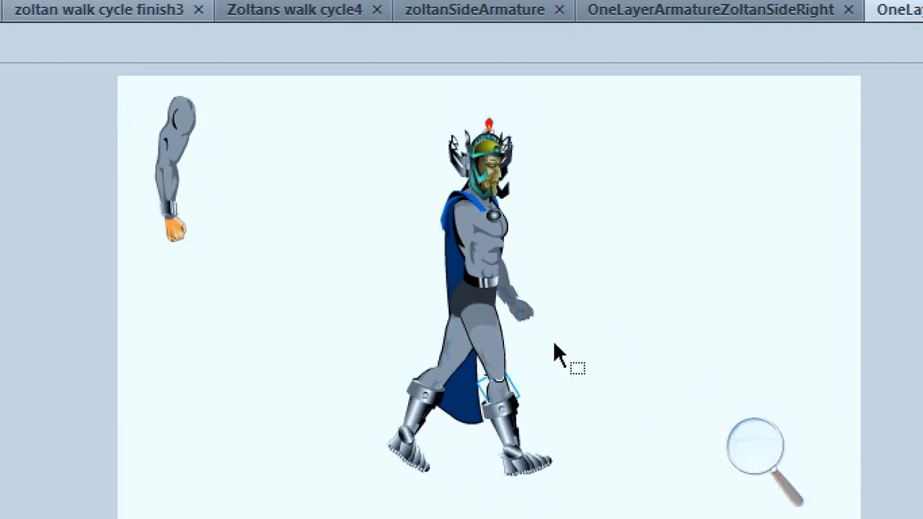
left_click(487, 254)
scroll(356, 305, "up", 4)
scroll(357, 305, "down", 3)
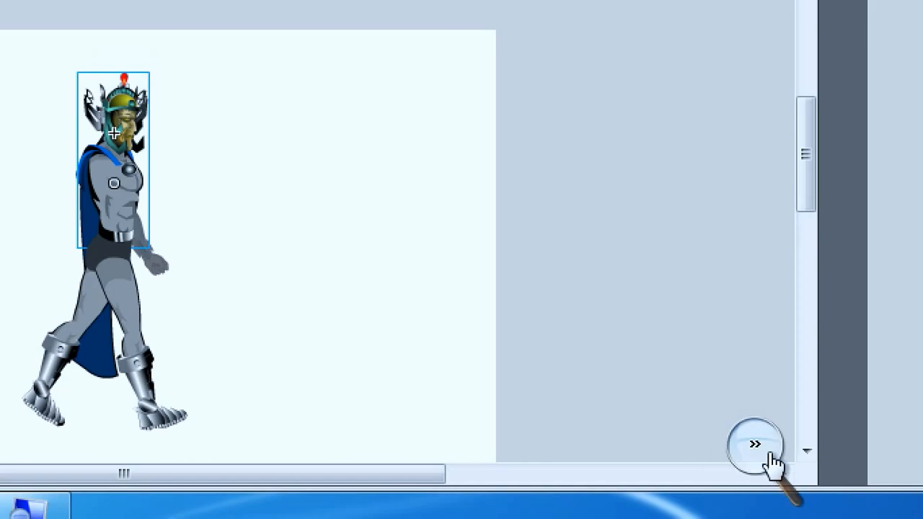
left_click(757, 448)
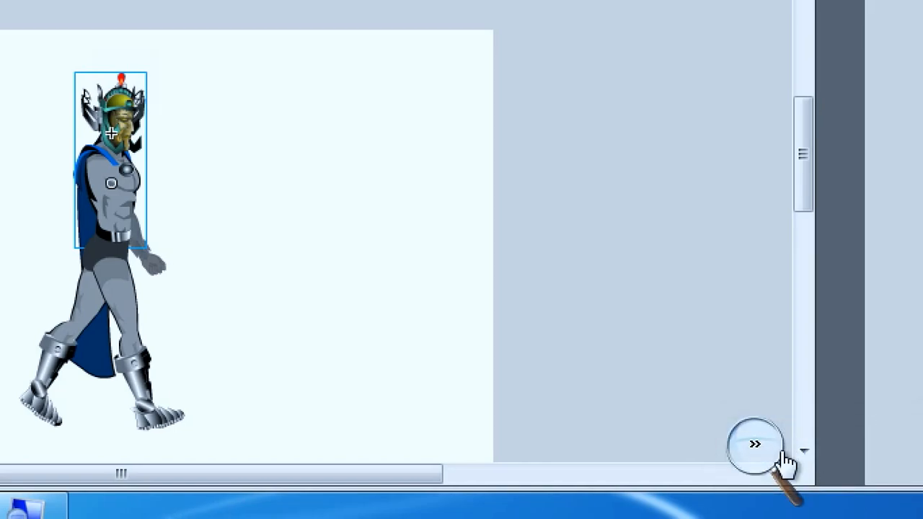
left_click(757, 454)
left_click(750, 462)
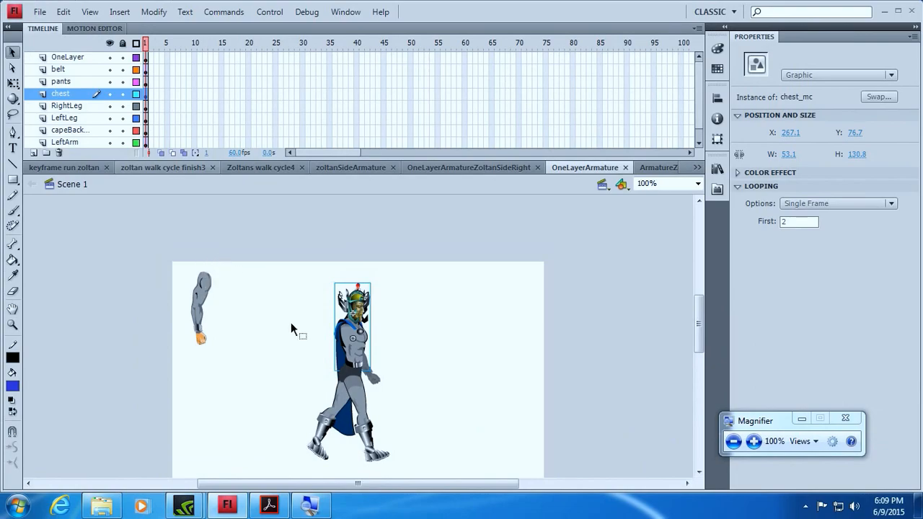
Step: Move the chest to about X 169, Y 58, and set the left arm and the right leg's thigh, shin and foot apart from the body
left_click_drag(373, 337, 302, 323)
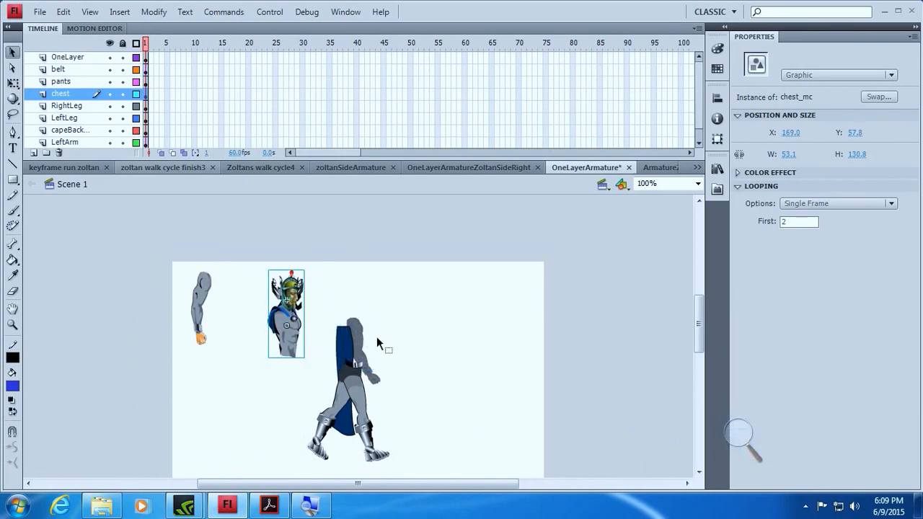
left_click_drag(364, 346, 492, 328)
left_click_drag(364, 408, 429, 407)
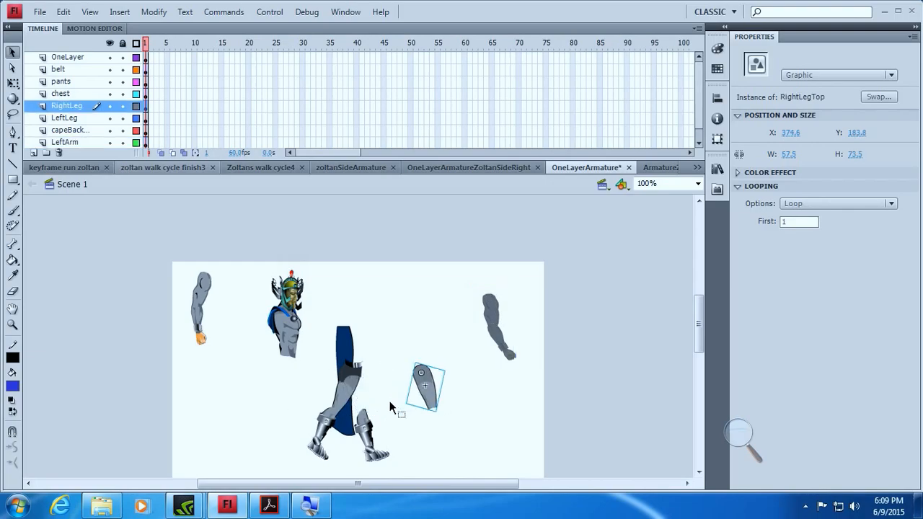
left_click_drag(366, 455, 440, 426)
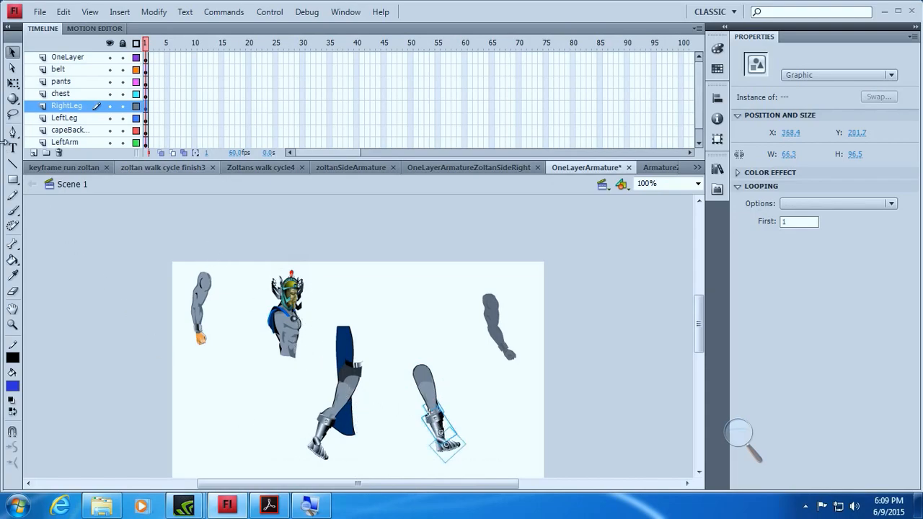
Step: Build a bone chain with the Bone Tool through the right leg, from the top of the thigh through the shin to the foot
left_click(12, 246)
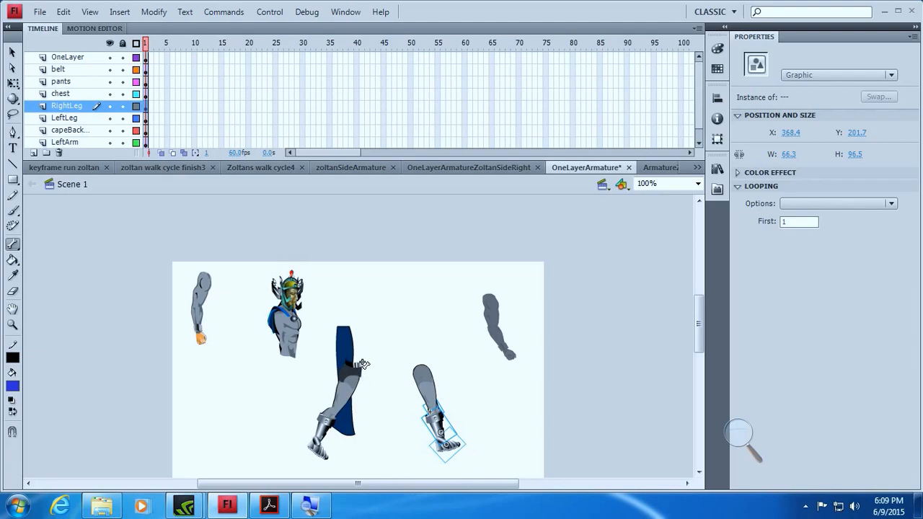
left_click_drag(428, 371, 443, 440)
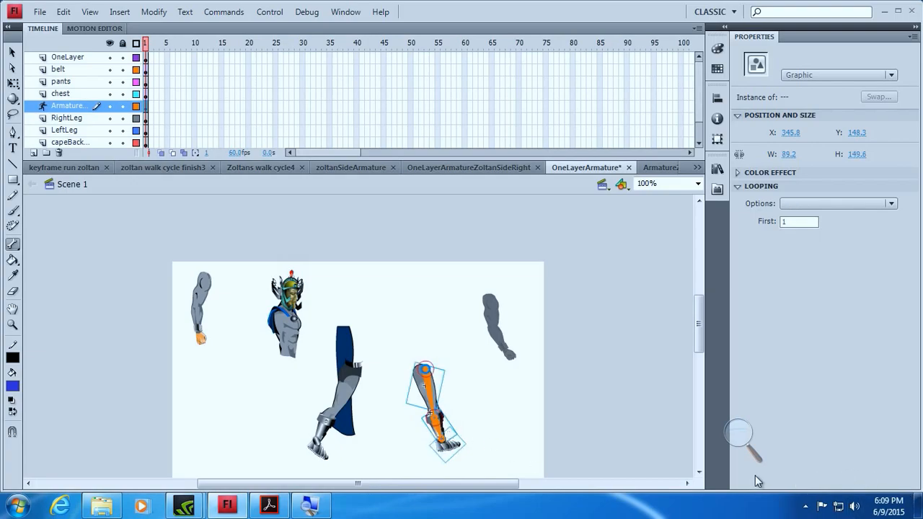
left_click(737, 431)
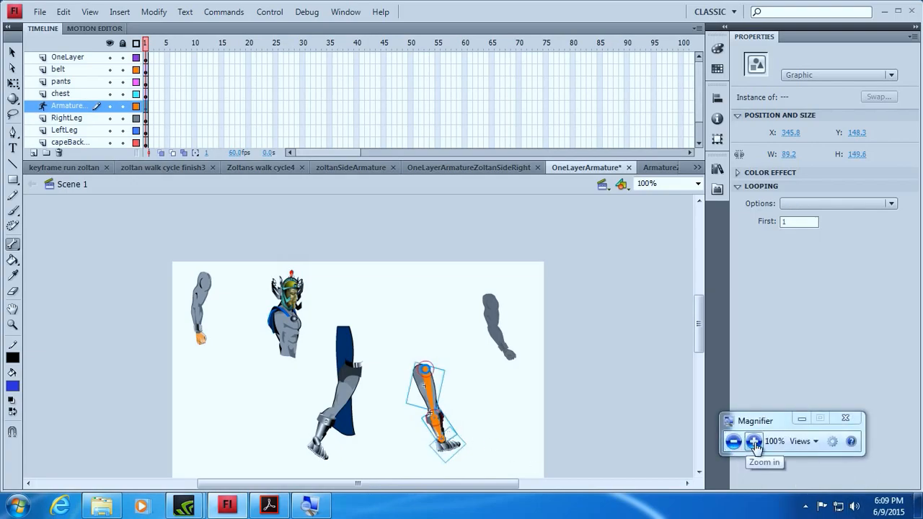
Step: Pose the rigged right leg with the Selection tool, swinging the thigh forward and bending the shin back at the knee
left_click(753, 442)
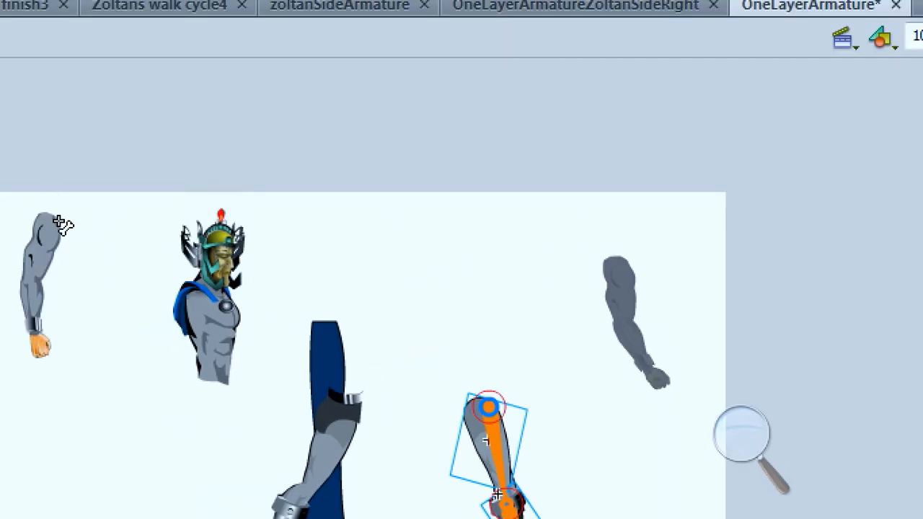
left_click_drag(504, 472, 532, 475)
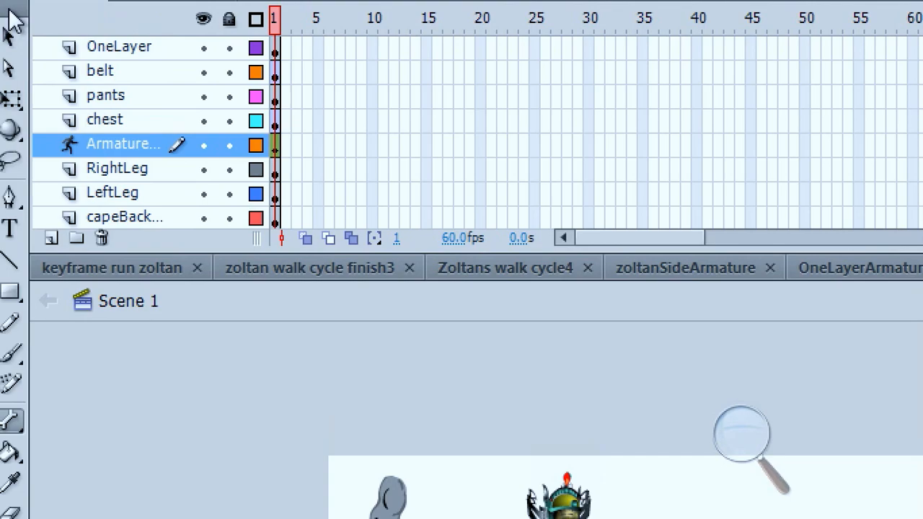
left_click(11, 30)
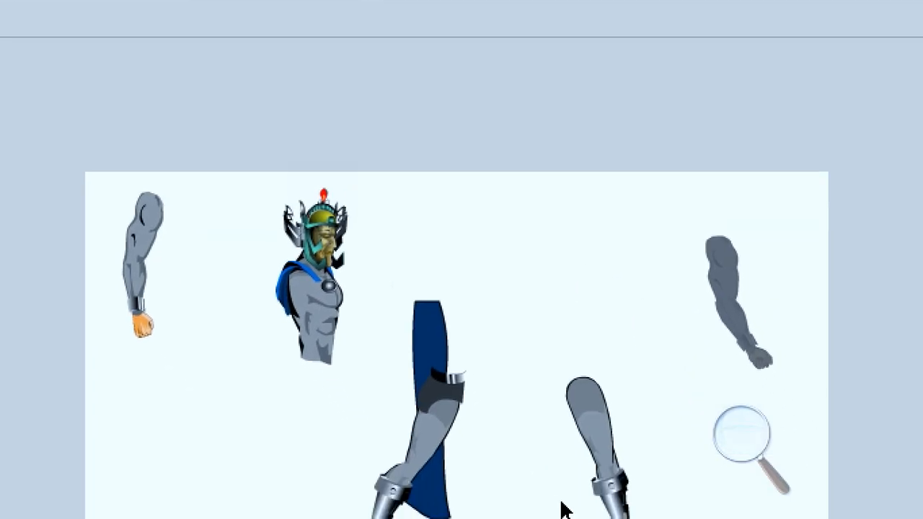
left_click_drag(588, 458, 581, 432)
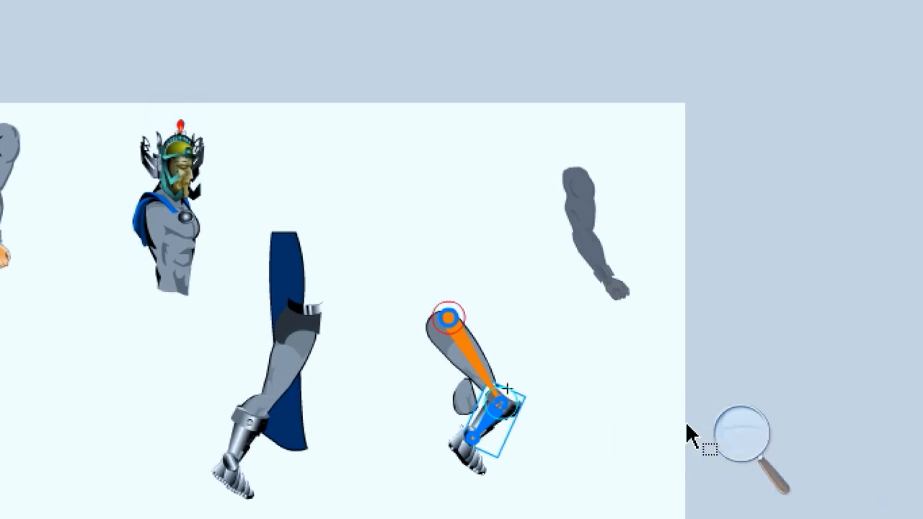
left_click(736, 433)
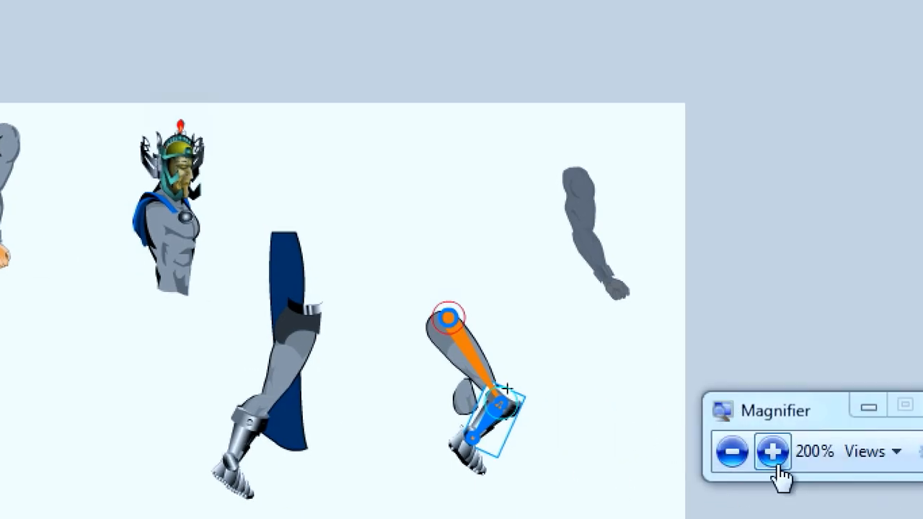
left_click(728, 465)
left_click(729, 454)
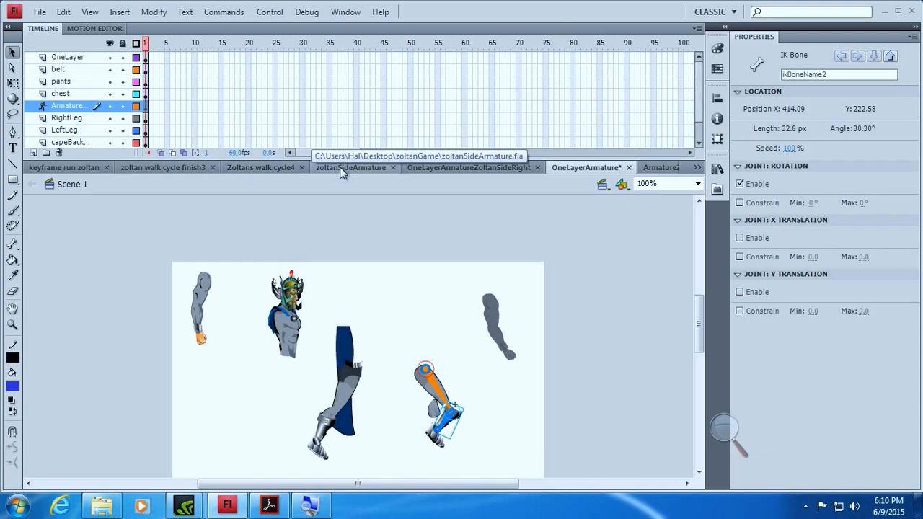
Step: Switch to the zoltanSideArmature document and select the right boot to examine the full-body armature under 200% magnification
left_click(374, 165)
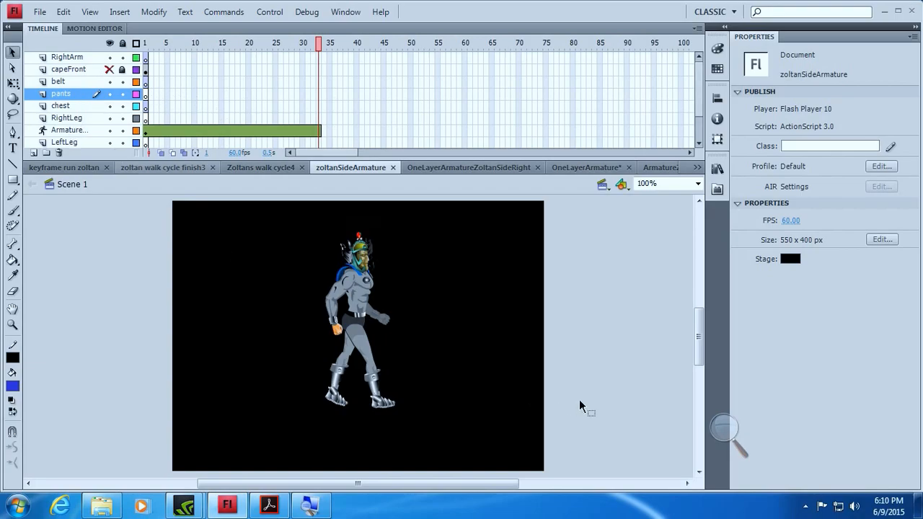
left_click(724, 430)
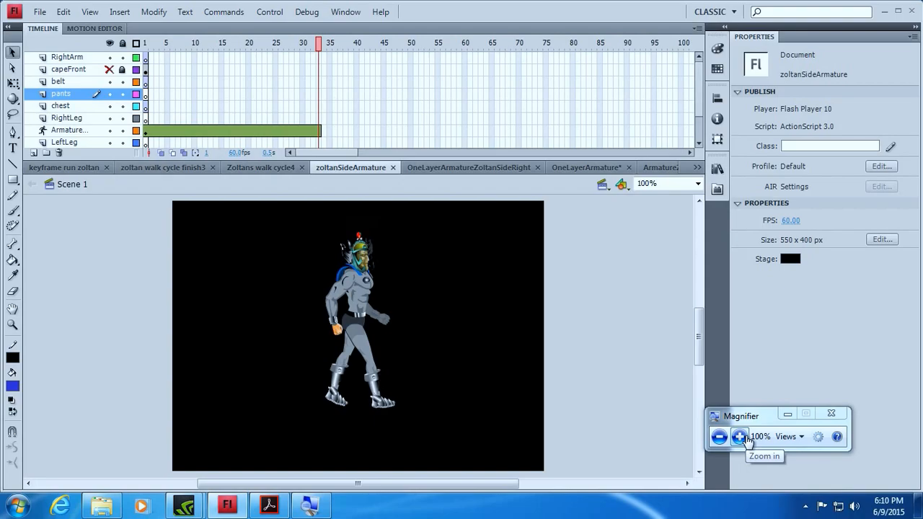
left_click(740, 437)
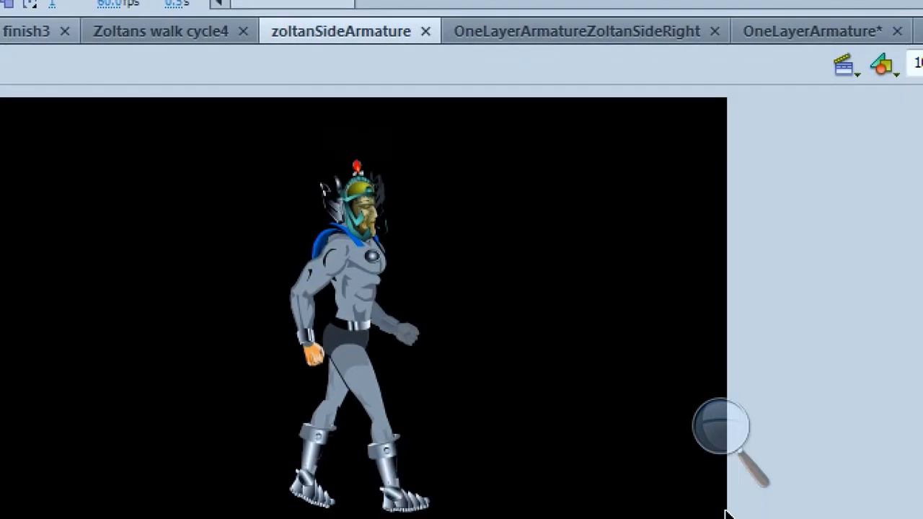
left_click(389, 476)
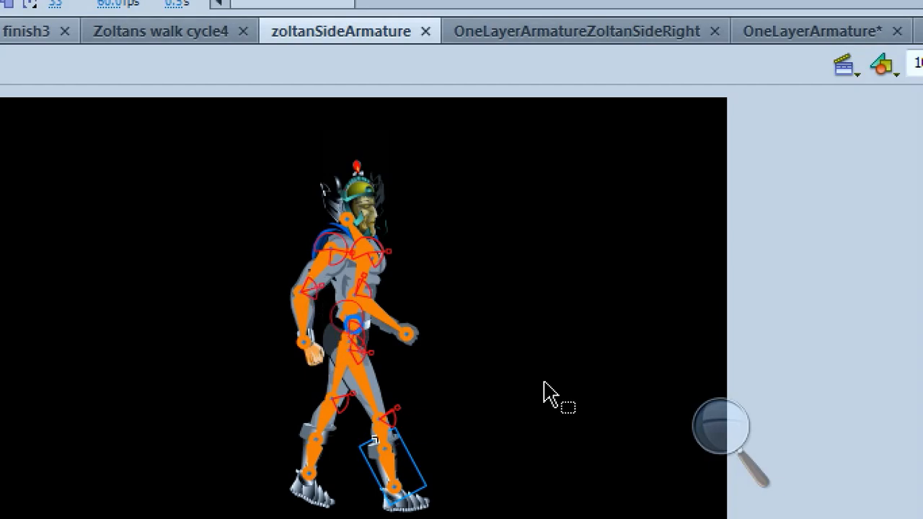
left_click(729, 432)
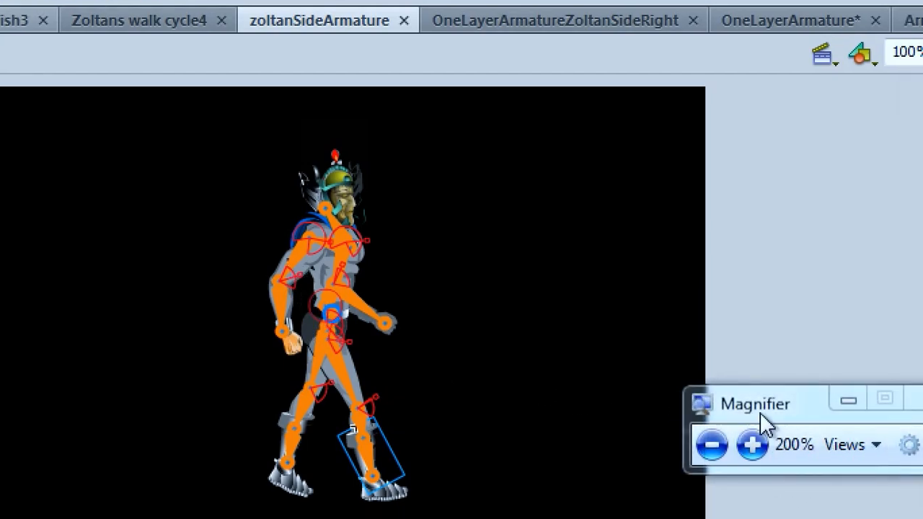
left_click(711, 445)
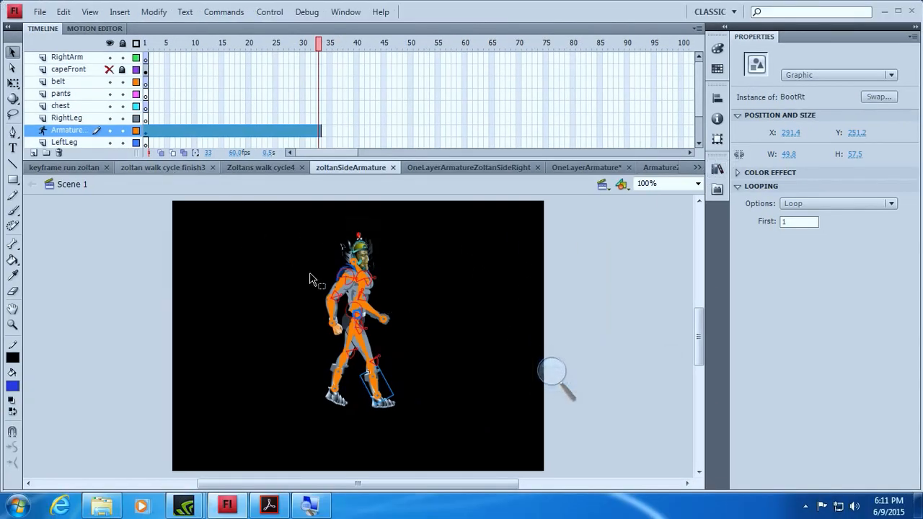
Step: Swing the right arm's bones forward and up so the hand is raised in front of the head
left_click(351, 284)
left_click(344, 291)
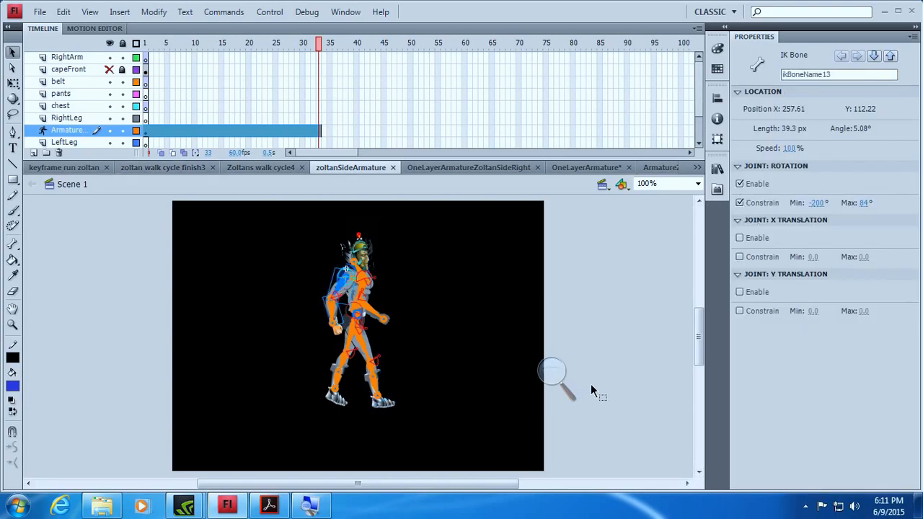
left_click(556, 375)
key("super+plus")
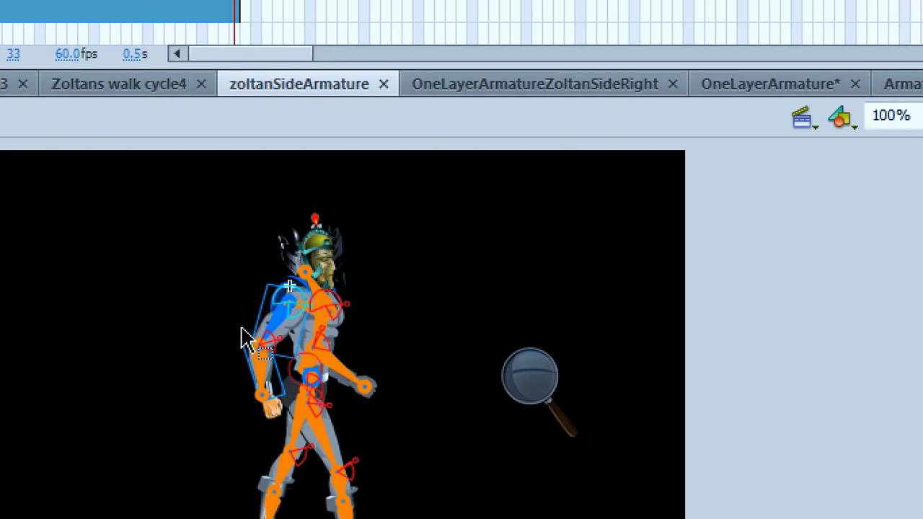
left_click_drag(264, 382, 373, 278)
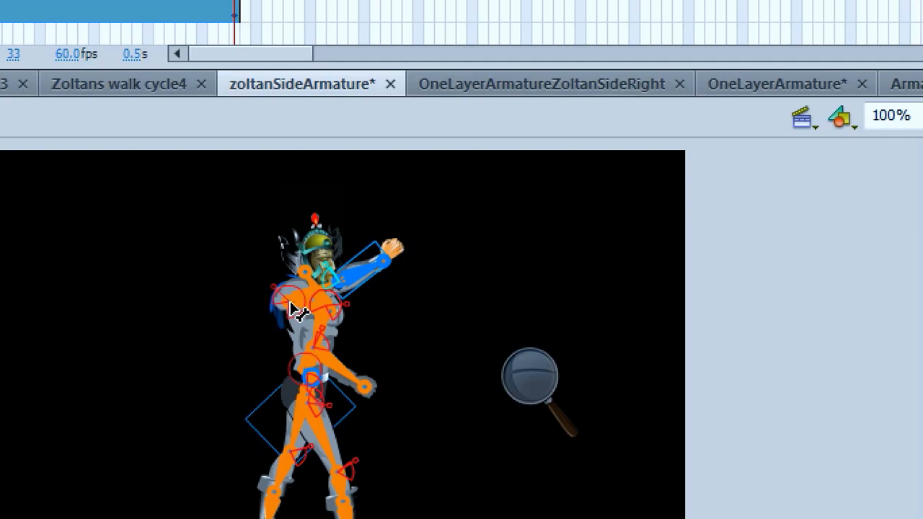
Step: Select the right shoulder's parts, then lower the right arm behind the body with the elbow bent
left_click(294, 312)
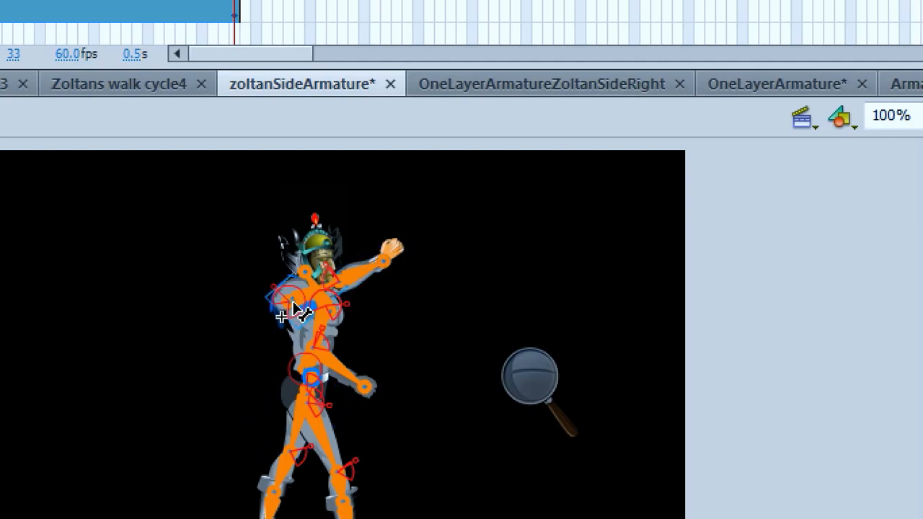
left_click(310, 302)
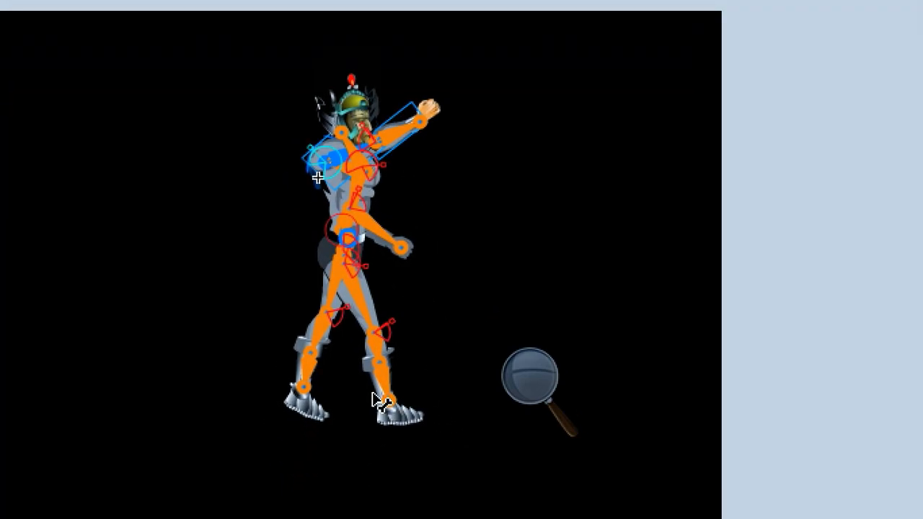
left_click_drag(373, 111, 264, 248)
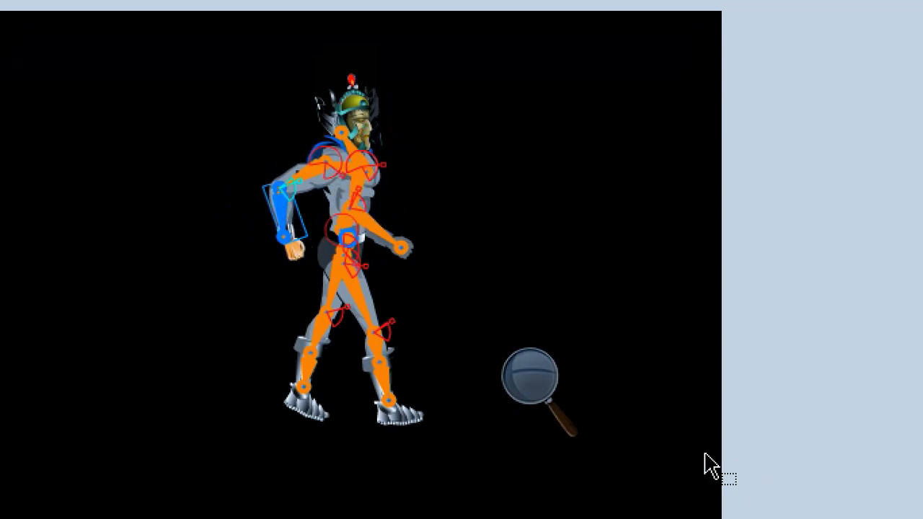
left_click(560, 397)
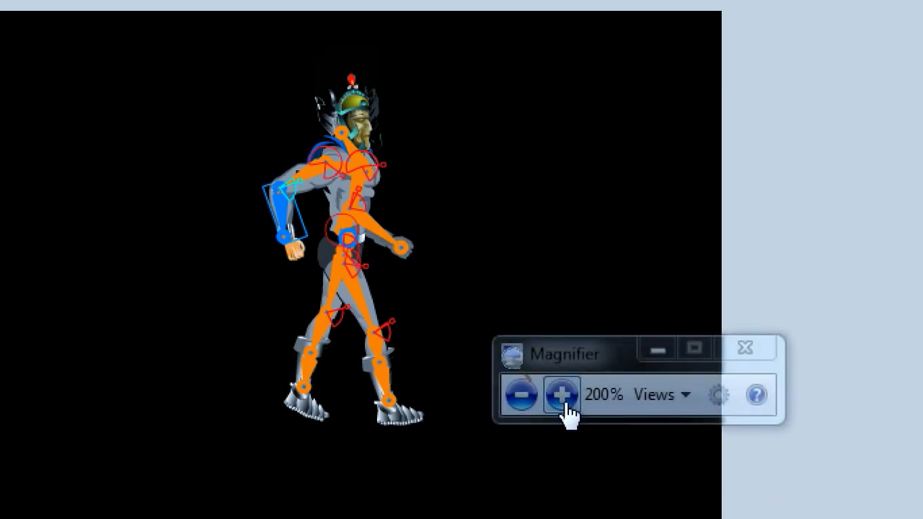
left_click(527, 397)
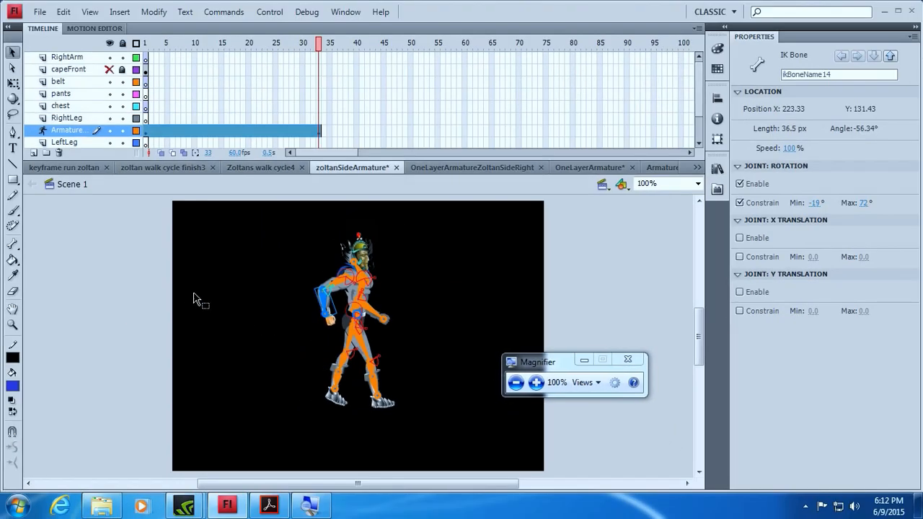
Step: Use Free Transform to shift the right forearm's transformation point to its middle and back near the elbow
left_click(13, 83)
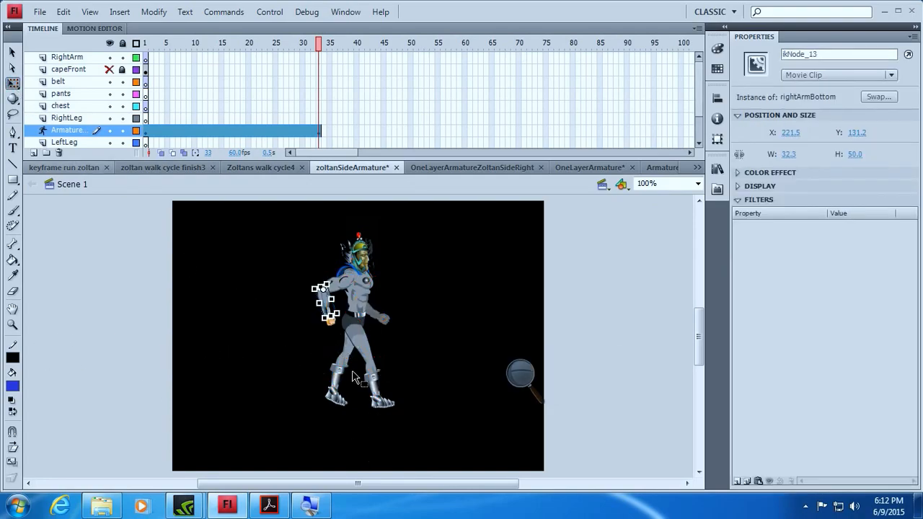
left_click(521, 374)
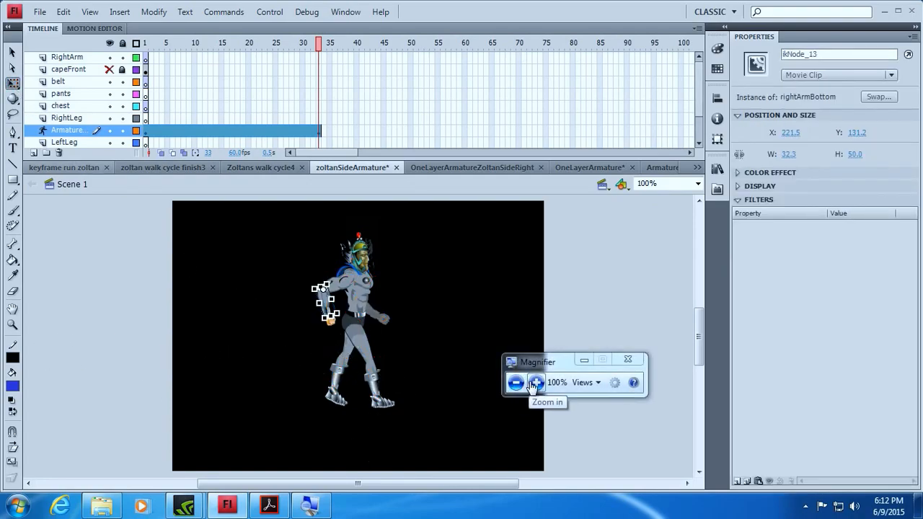
left_click(537, 383)
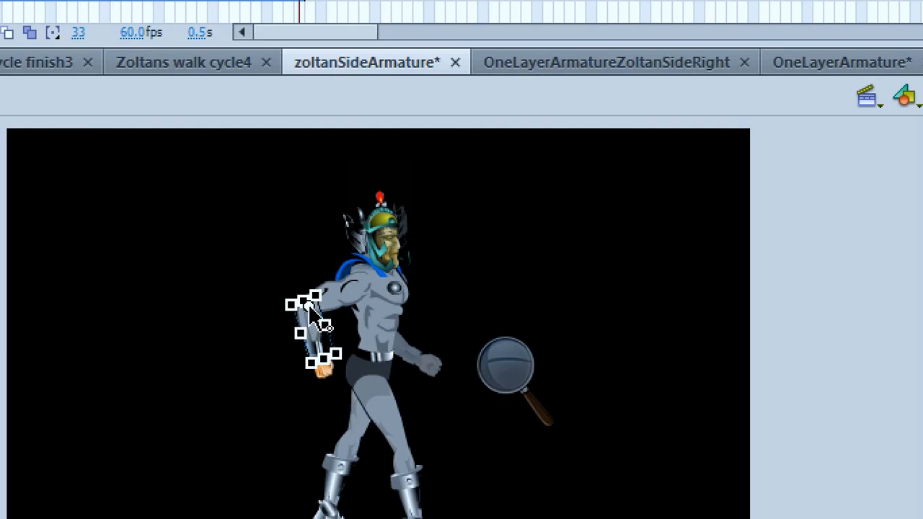
left_click_drag(309, 306, 315, 331)
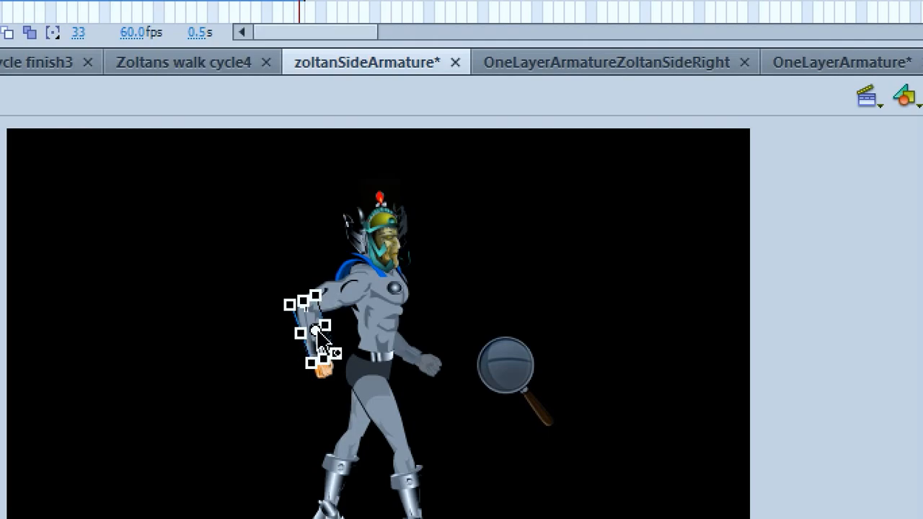
left_click_drag(309, 316, 309, 313)
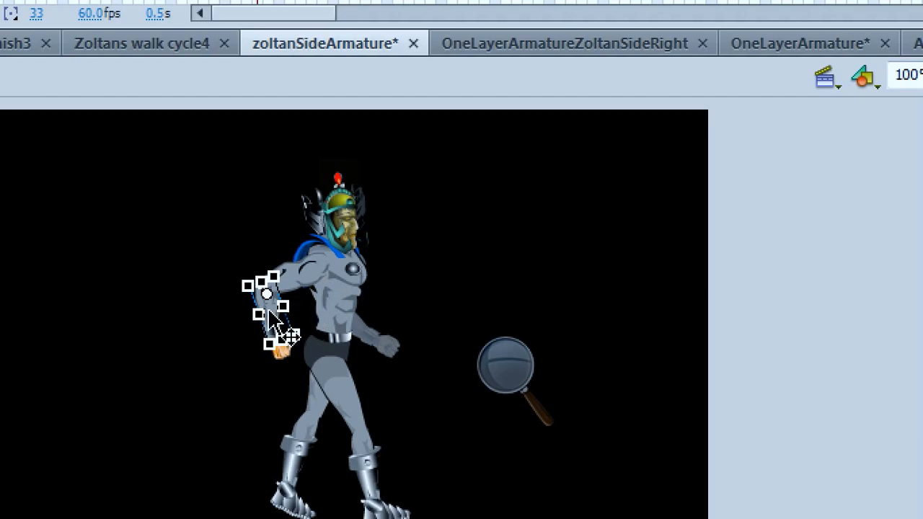
Step: Open the right forearm symbol in place, return to the scene, and move its transformation point to the middle of the forearm
double_click(268, 312)
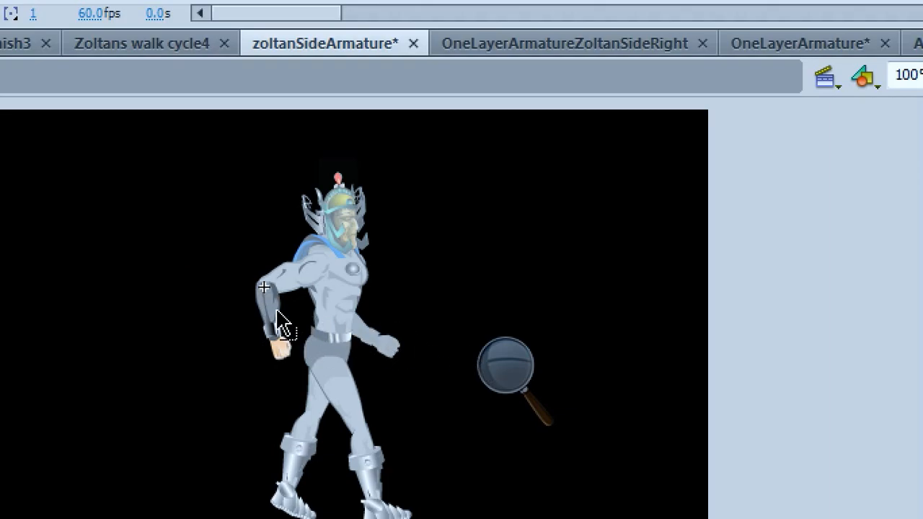
double_click(217, 304)
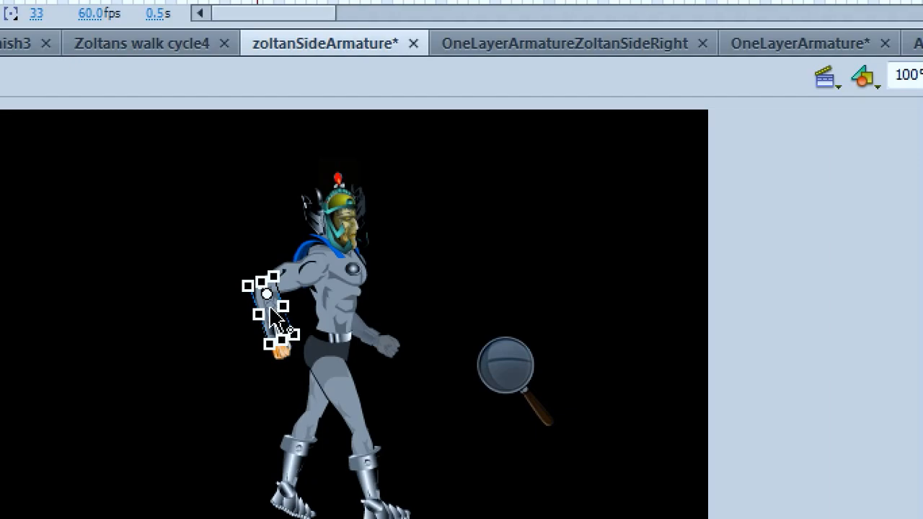
left_click_drag(271, 314, 272, 312)
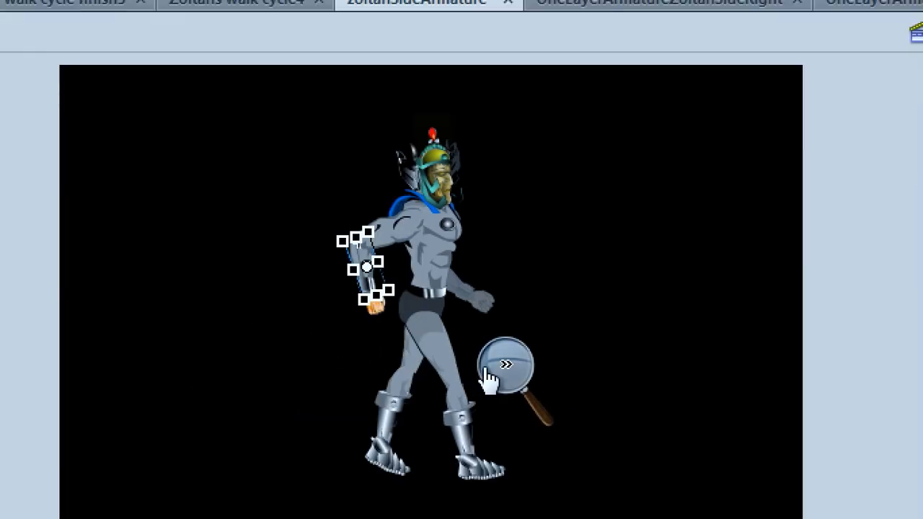
left_click(503, 372)
left_click(497, 383)
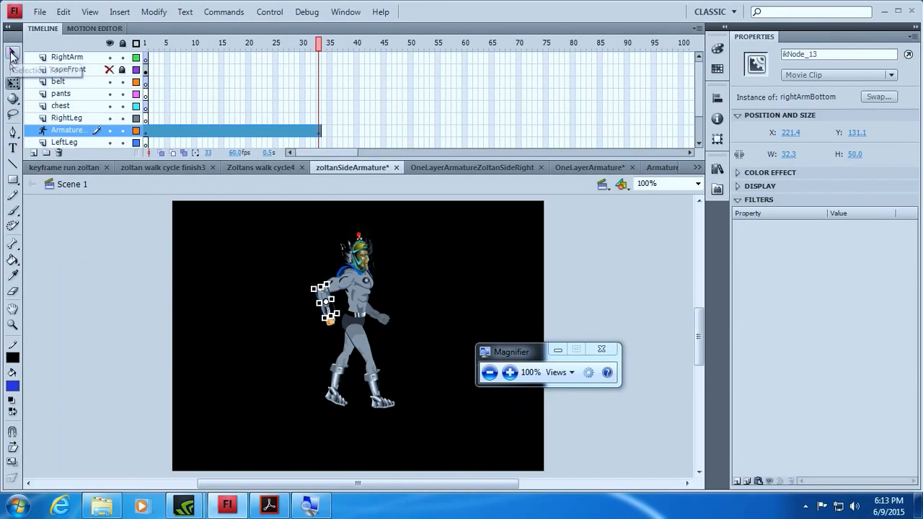
Step: Select the right forearm with the Selection tool and move it slightly to test its rotation about the shifted joint
left_click(12, 52)
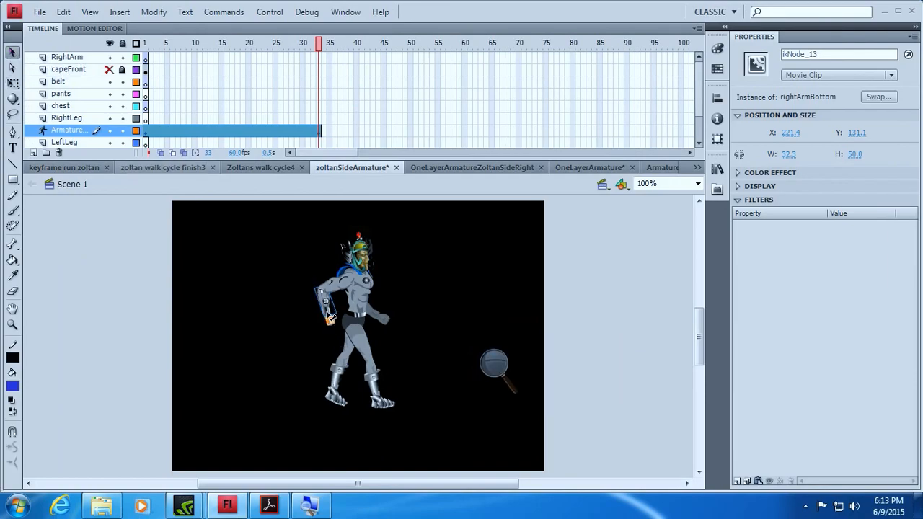
left_click(318, 326)
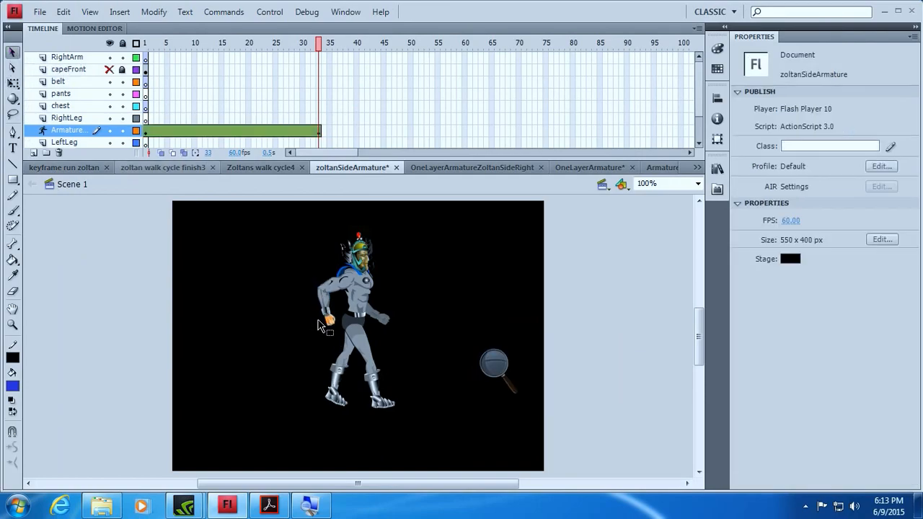
left_click(330, 320)
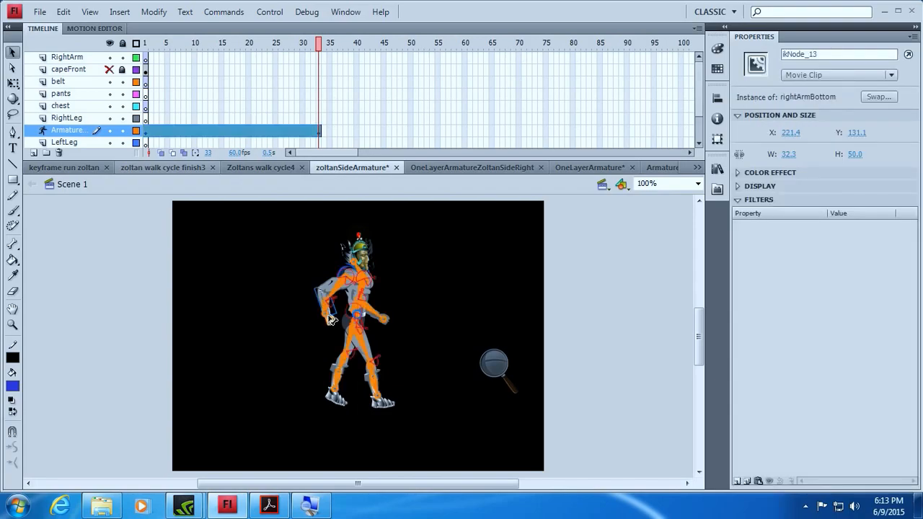
left_click(495, 364)
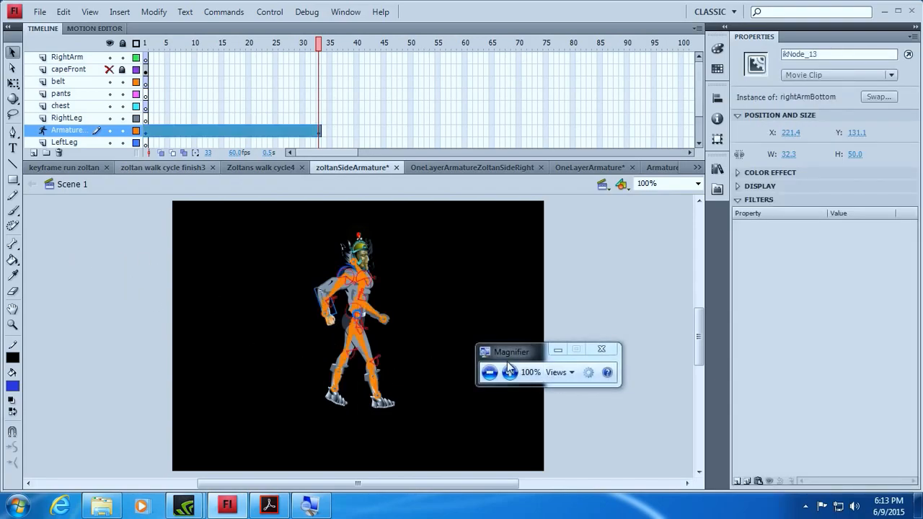
left_click(509, 372)
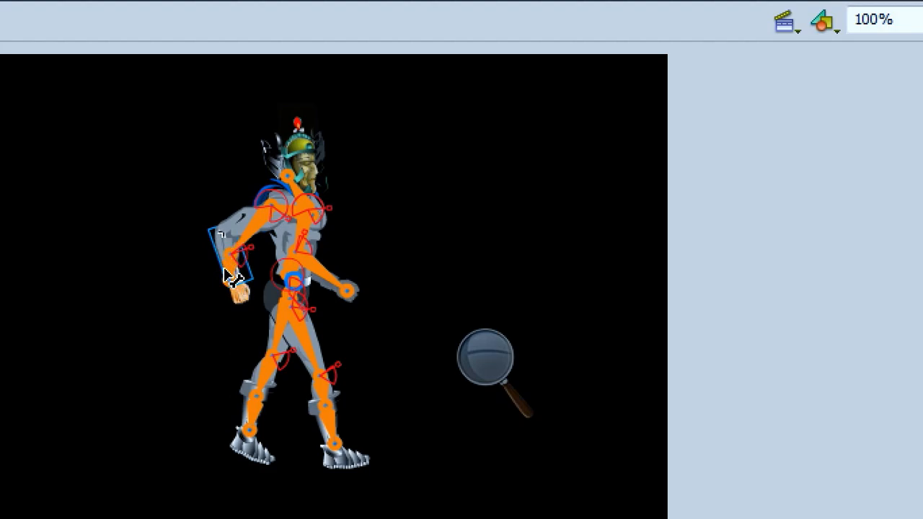
mouse_move(238, 280)
left_mouse_down()
mouse_move(264, 274)
mouse_move(206, 313)
mouse_move(253, 254)
mouse_move(220, 264)
mouse_move(245, 266)
mouse_move(195, 259)
mouse_move(246, 274)
mouse_move(233, 284)
mouse_move(247, 288)
left_mouse_up()
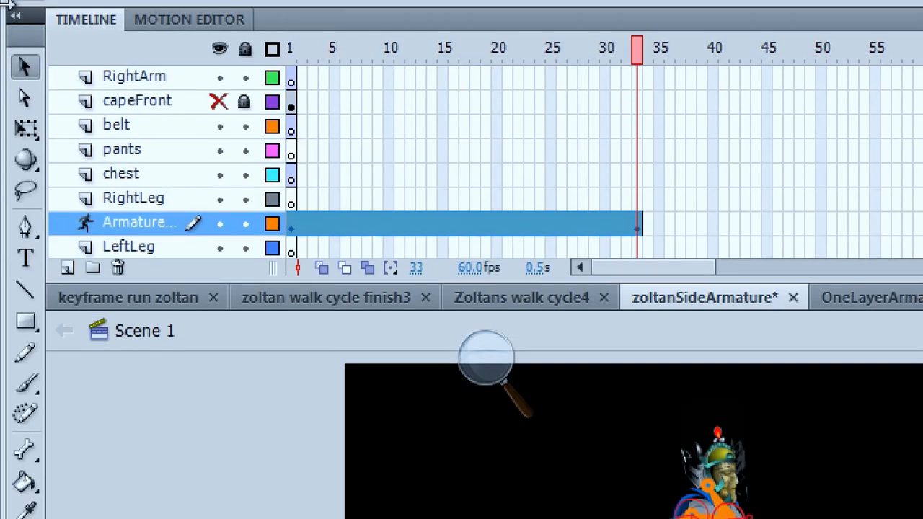
Step: Open the right forearm symbol for in-place editing with Free Transform, and return to the scene
left_click(25, 68)
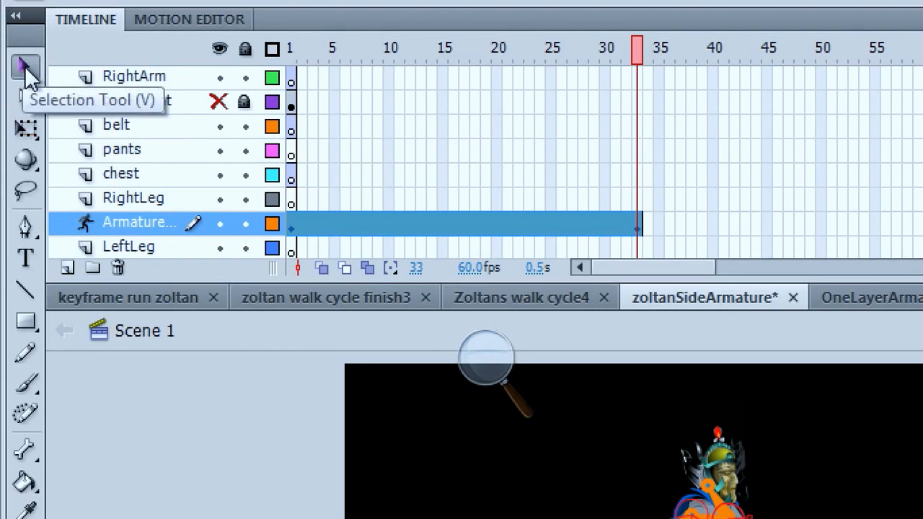
left_click(27, 100)
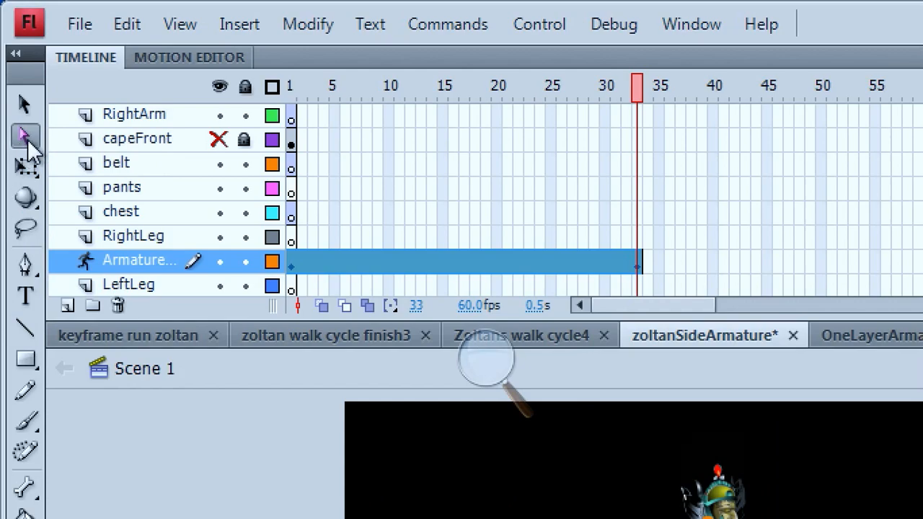
left_click(25, 167)
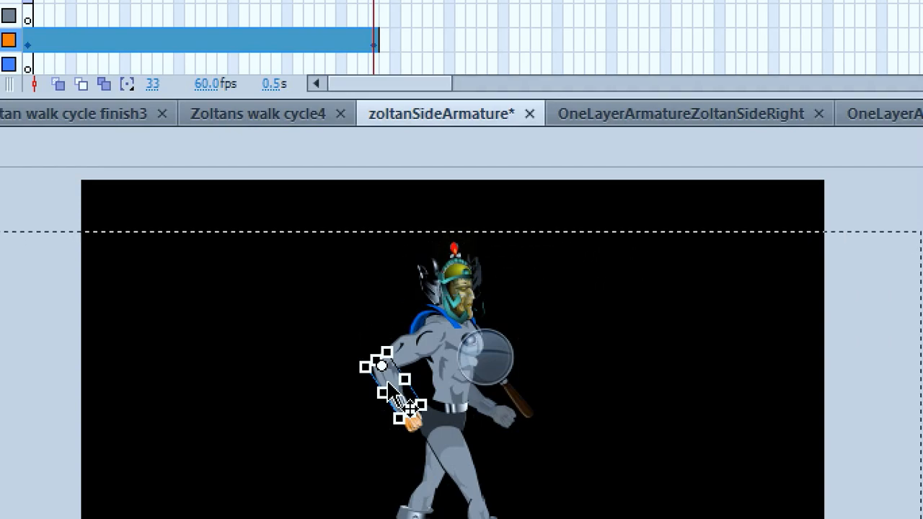
double_click(390, 393)
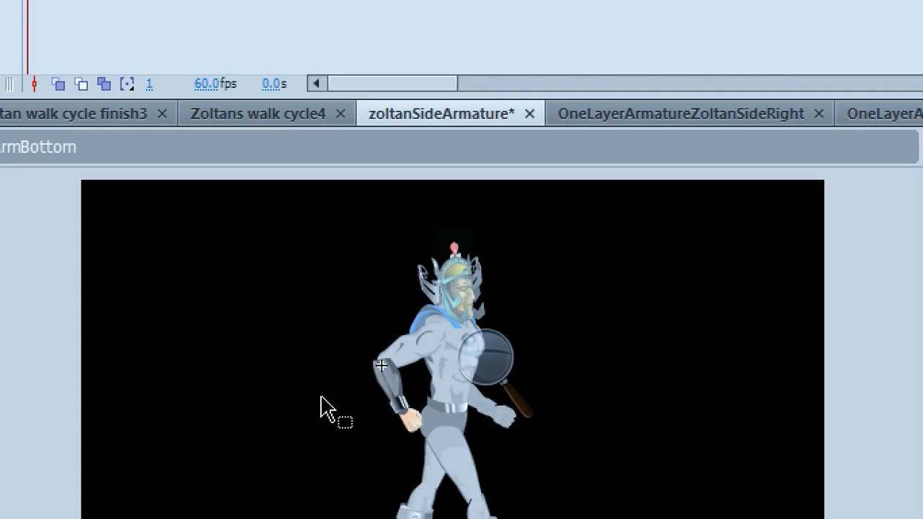
left_click_drag(401, 390, 373, 407)
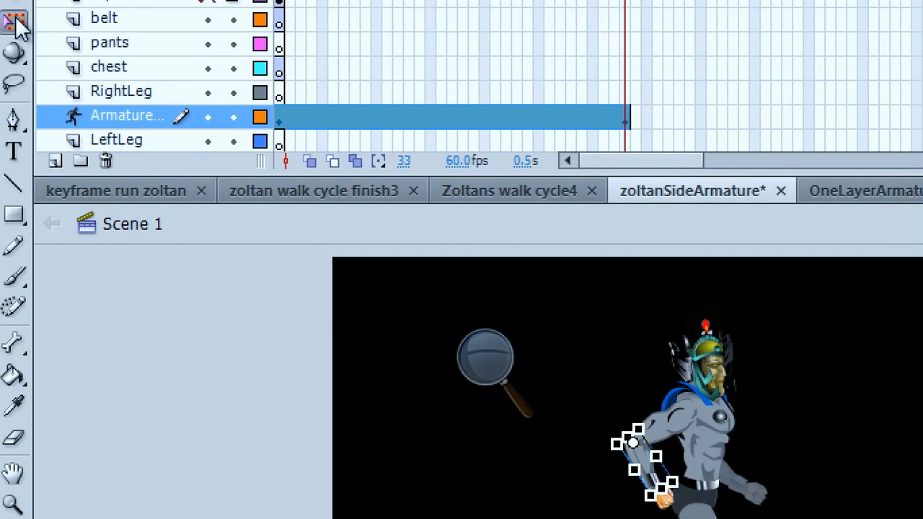
Step: Swing the right arm in front of the chest with the fist raised at frame 33
left_click(667, 488)
left_click_drag(496, 429, 608, 366)
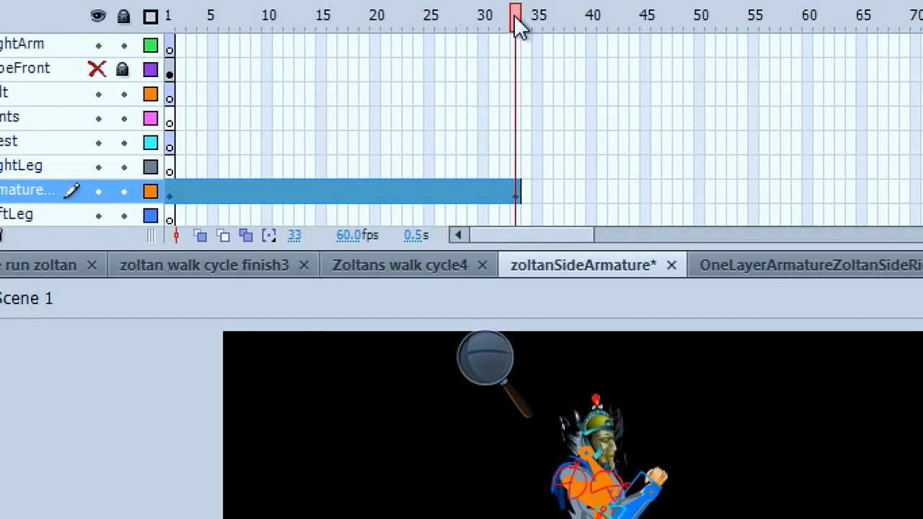
Step: Scrub the armature animation back to frame 20 and raise the right forearm there to create an in-between pose
left_click_drag(518, 22, 369, 42)
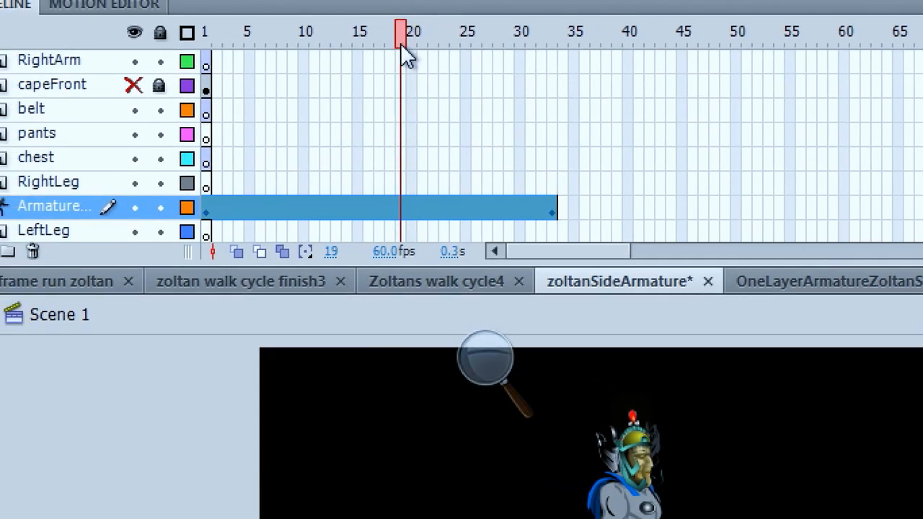
left_click(505, 469)
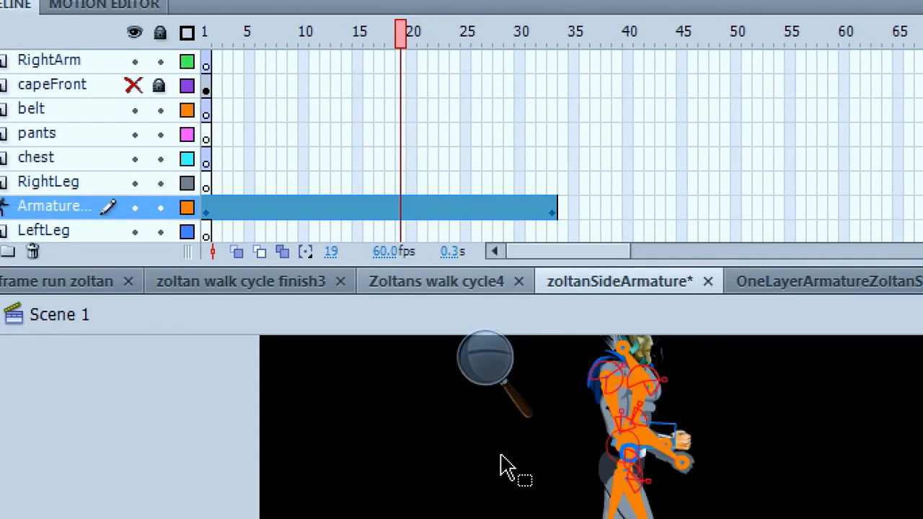
mouse_move(404, 22)
left_mouse_down()
mouse_move(314, 42)
mouse_move(283, 32)
mouse_move(504, 18)
mouse_move(299, 18)
mouse_move(207, 4)
mouse_move(409, 11)
mouse_move(406, 31)
left_mouse_up()
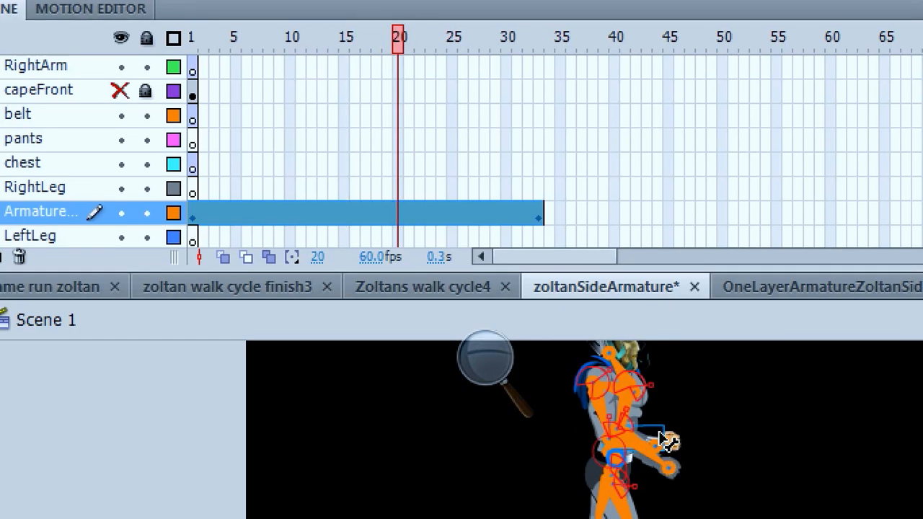
left_click_drag(660, 437, 665, 388)
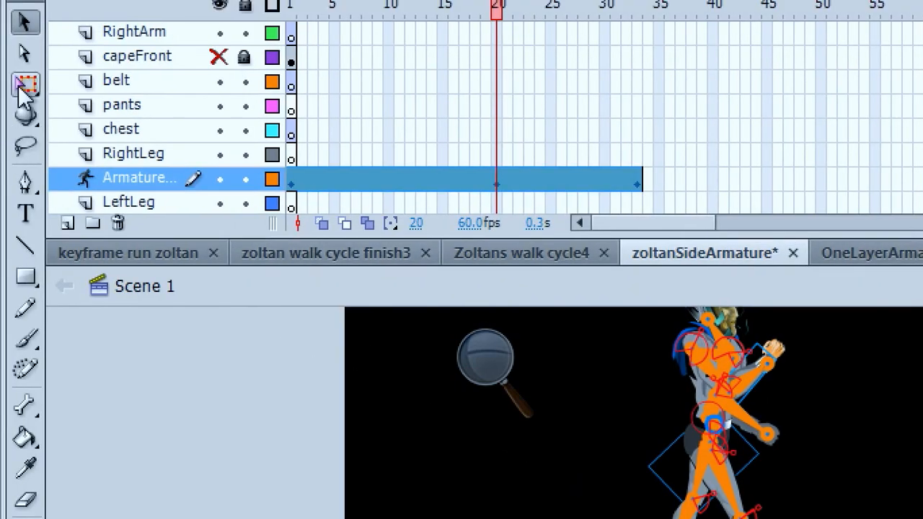
Step: Use Free Transform to rotate the right forearm down and back up about its elbow at frame 20
left_click(24, 86)
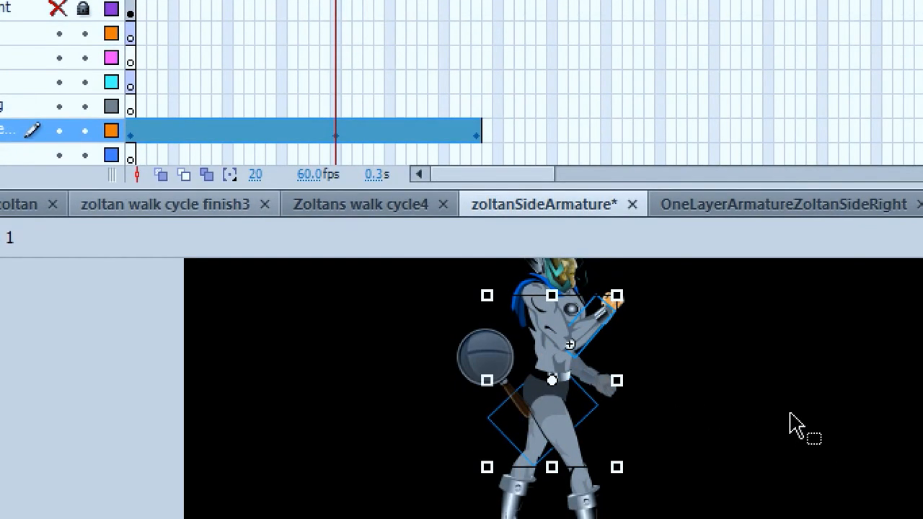
left_click(607, 323)
left_click_drag(638, 306, 639, 325)
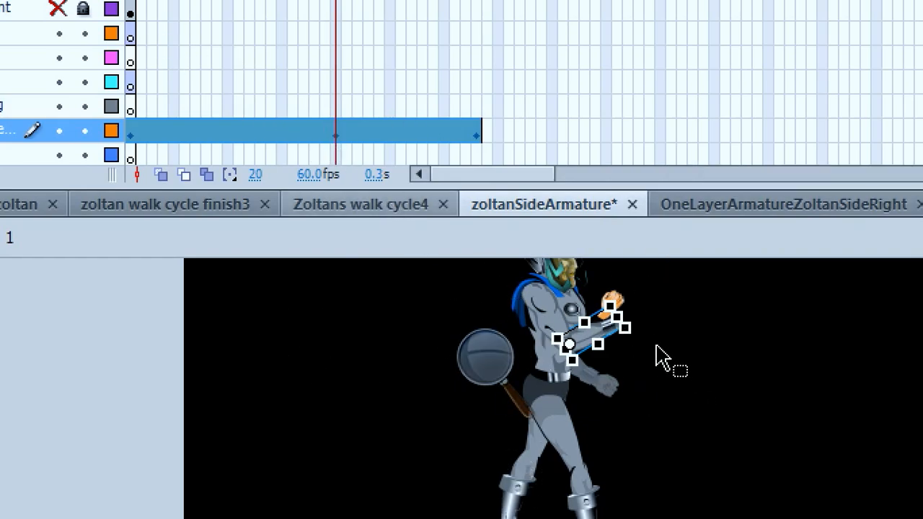
left_click_drag(641, 318, 636, 300)
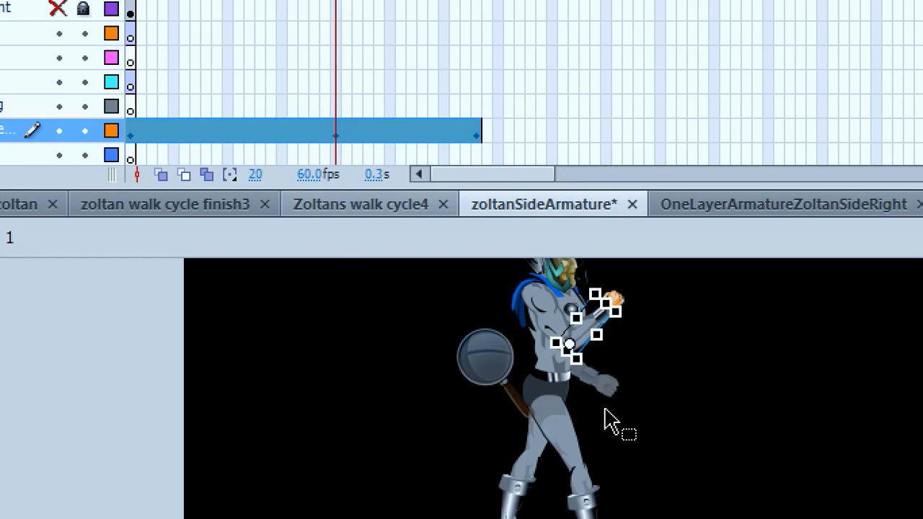
Step: Use the Selection tool to lift the front leg's boot at frame 20 so that the knee bends
scroll(600, 409, "down", 3)
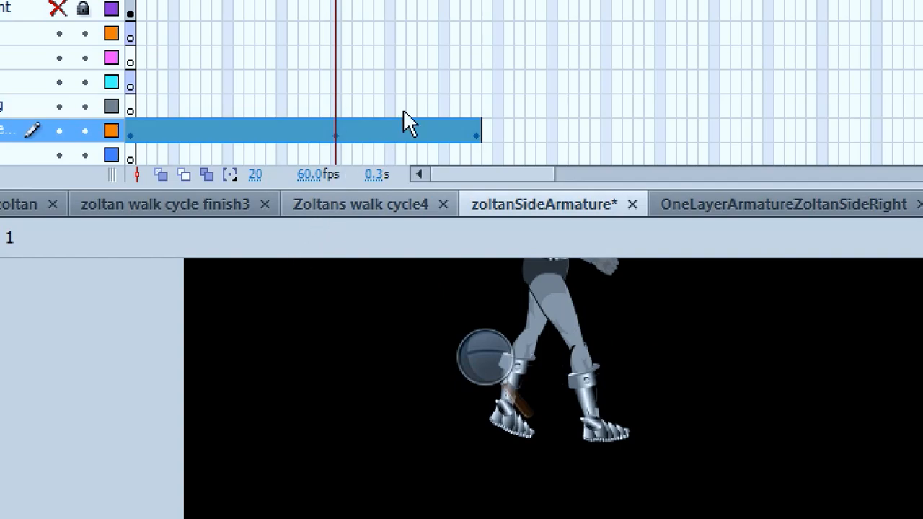
scroll(336, 383, "up", 3)
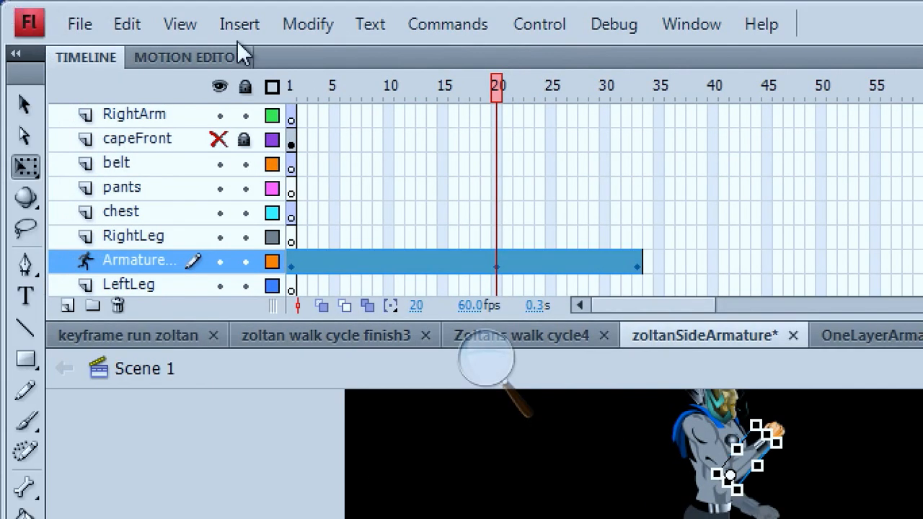
left_click(490, 355)
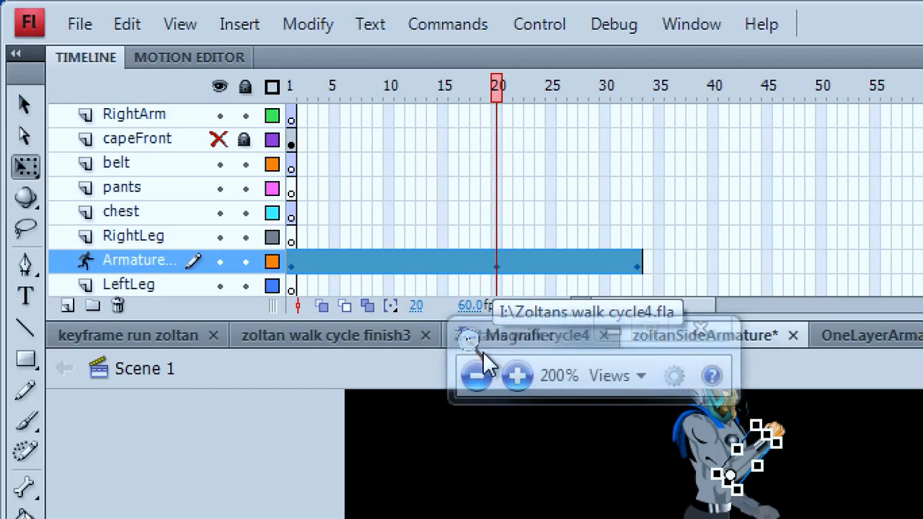
left_click(476, 376)
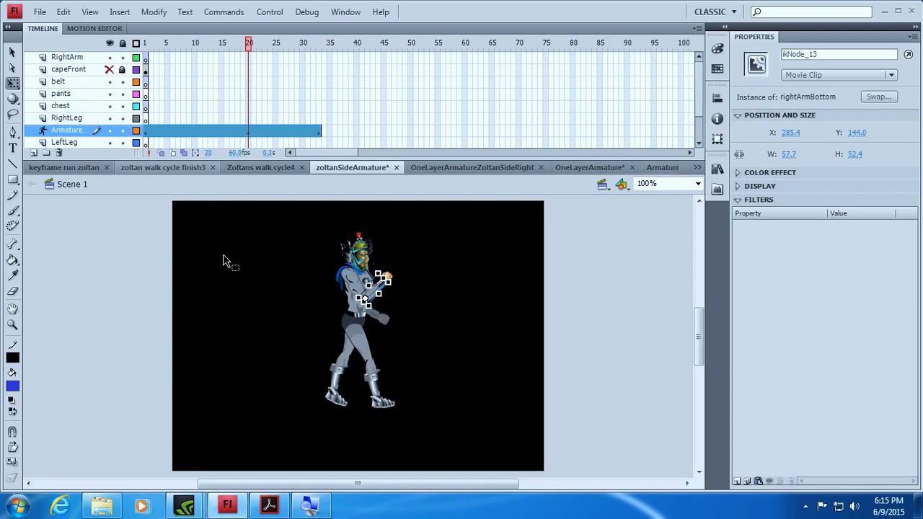
left_click(12, 56)
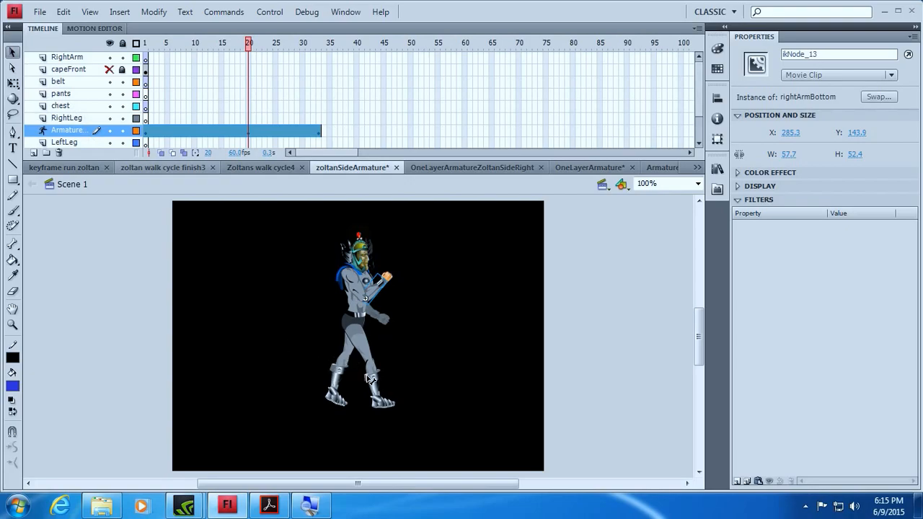
left_click_drag(377, 389, 392, 363)
left_click(387, 348)
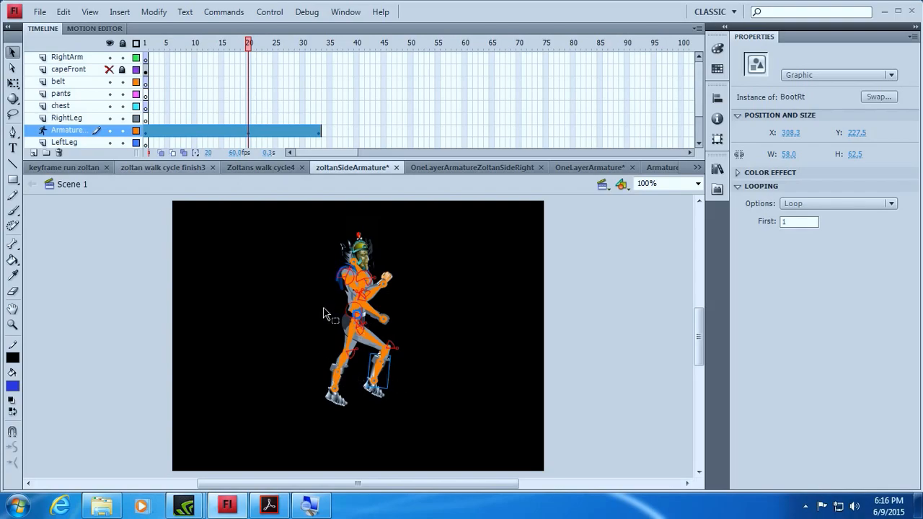
Step: Raise the left arm forward at frame 20, deselect the armature, and scrub back to frame 5
left_click_drag(376, 320, 395, 297)
left_click(273, 278)
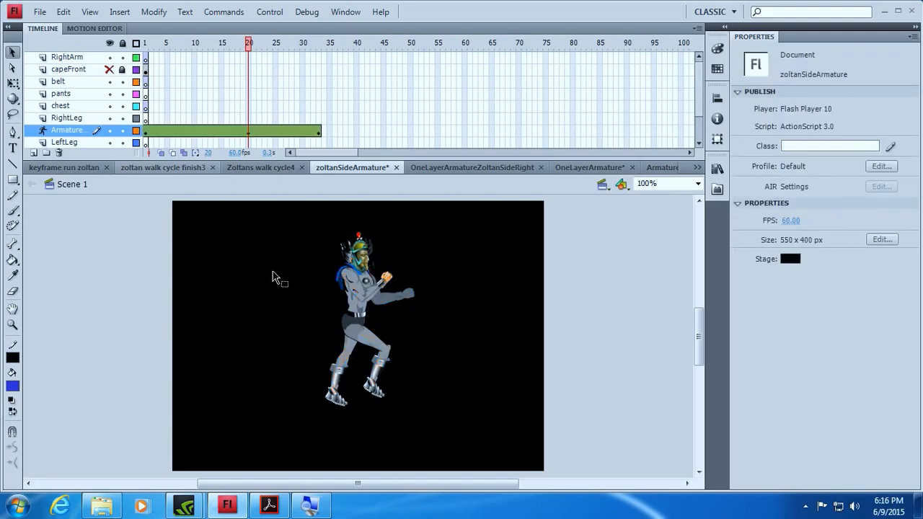
left_click_drag(248, 44, 166, 90)
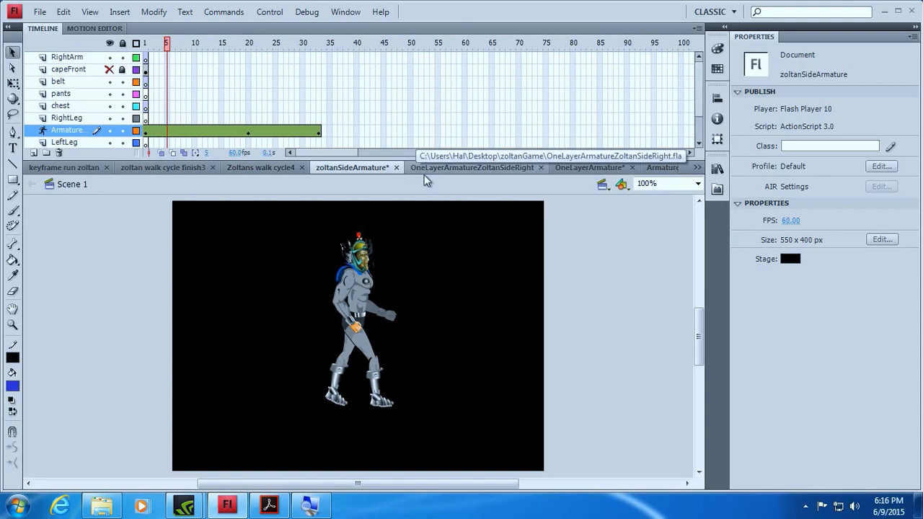
Step: In OneLayerArmatureZoltanSideRight, extend the armature layer to frame 45, then scrub through it and return to frame 1
left_click(489, 170)
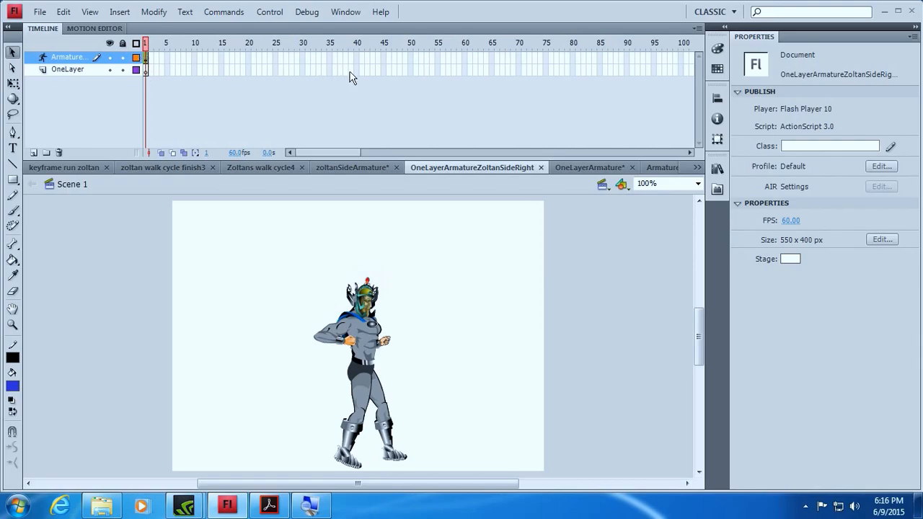
right_click(384, 58)
left_click(430, 139)
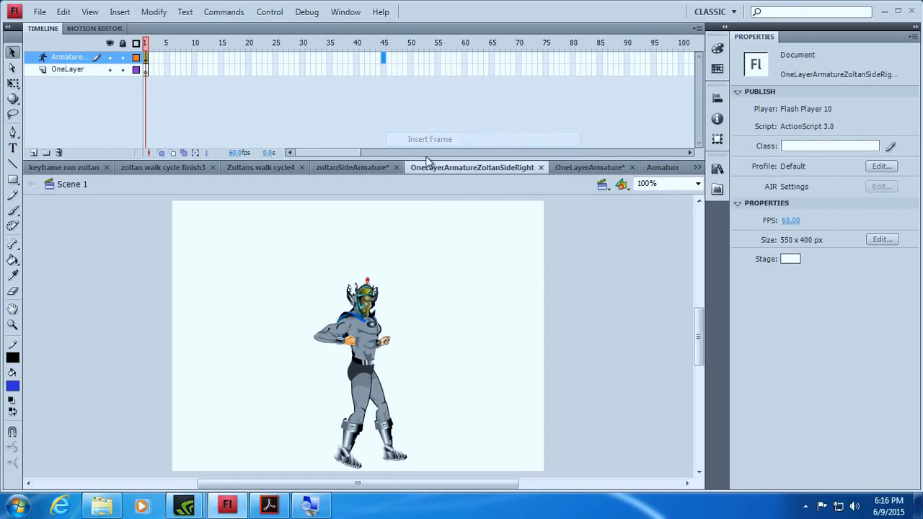
left_click_drag(384, 43, 217, 18)
left_click_drag(195, 57, 145, 57)
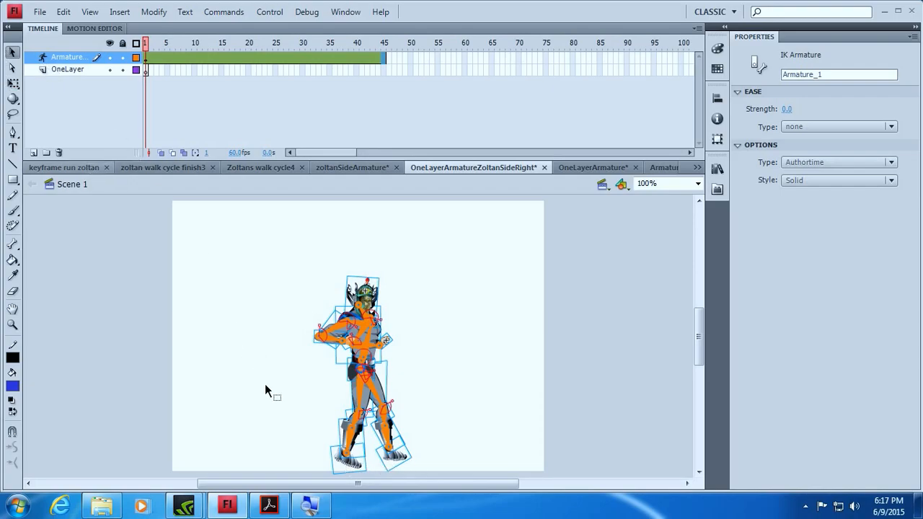
Step: Select the right shoe and set its looping option to Single Frame
left_click(296, 435)
left_click(356, 466)
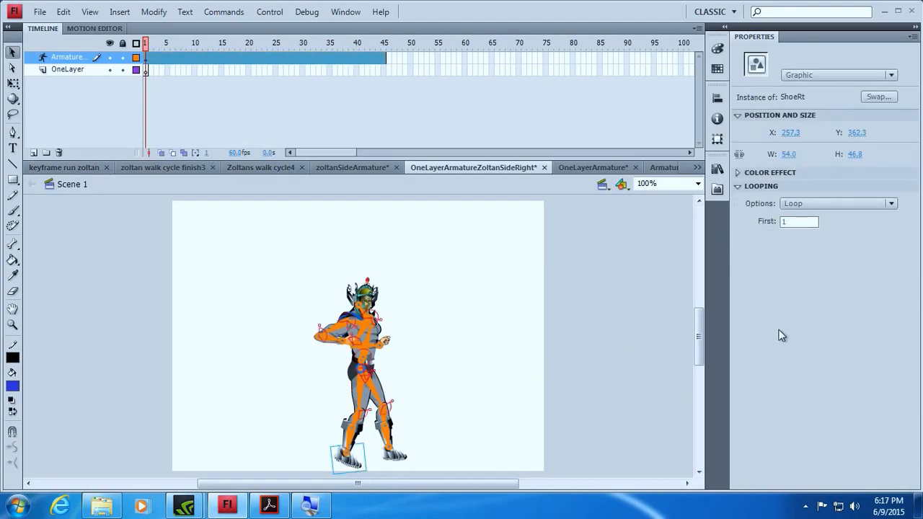
left_click(310, 505)
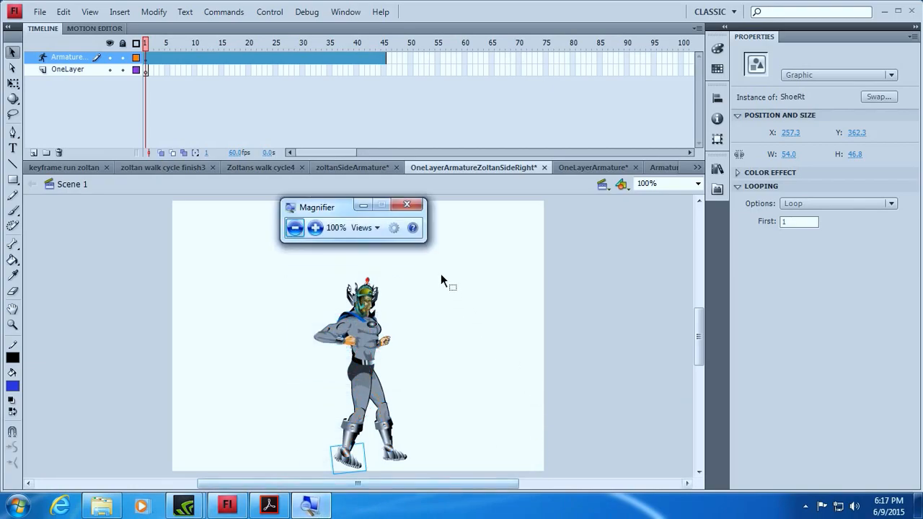
left_click(316, 228)
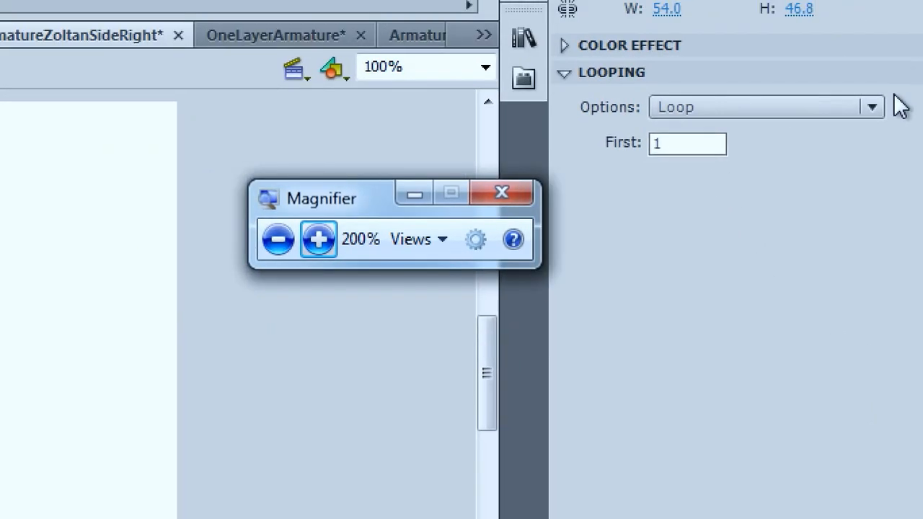
left_click(874, 103)
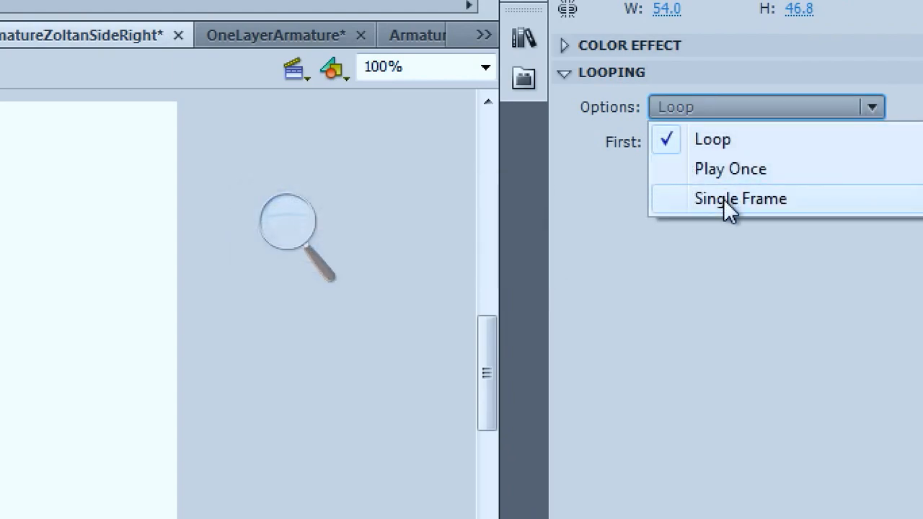
left_click(724, 199)
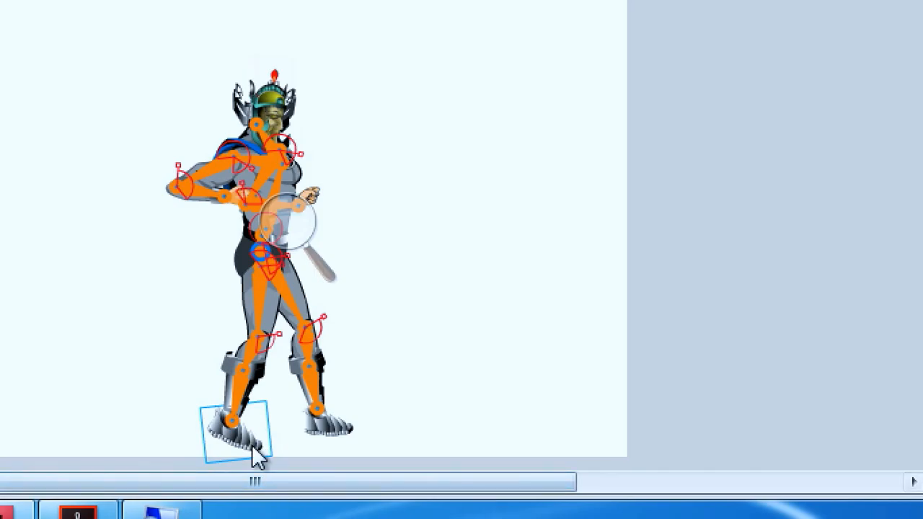
Step: Set the looping option of the left shoe and the left hand to Single Frame
left_click(326, 430)
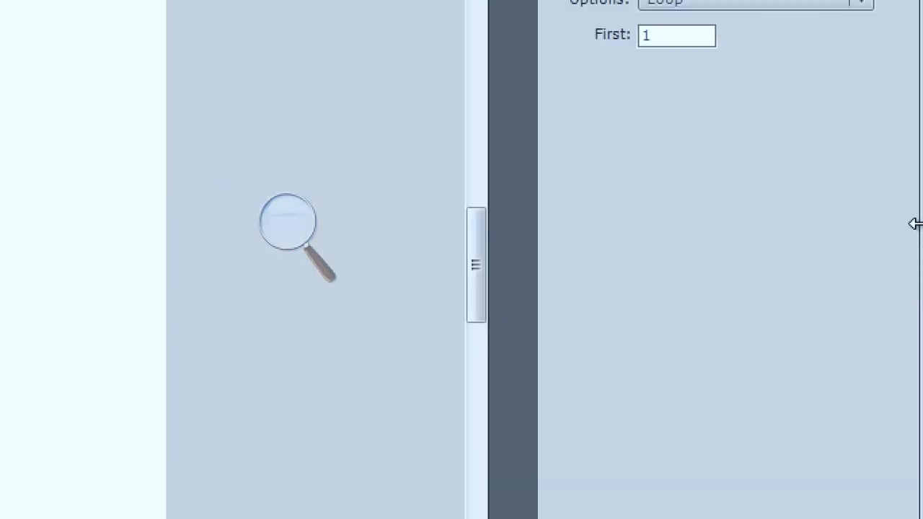
left_click(857, 124)
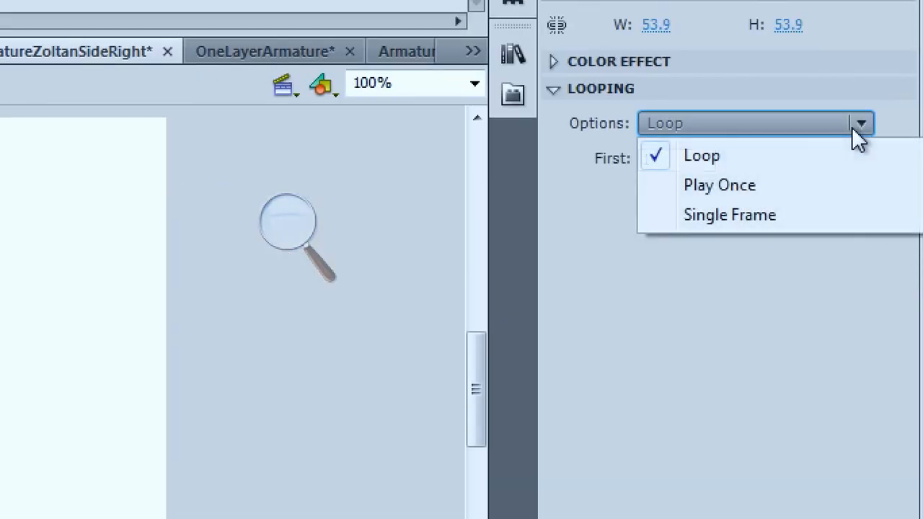
left_click(822, 213)
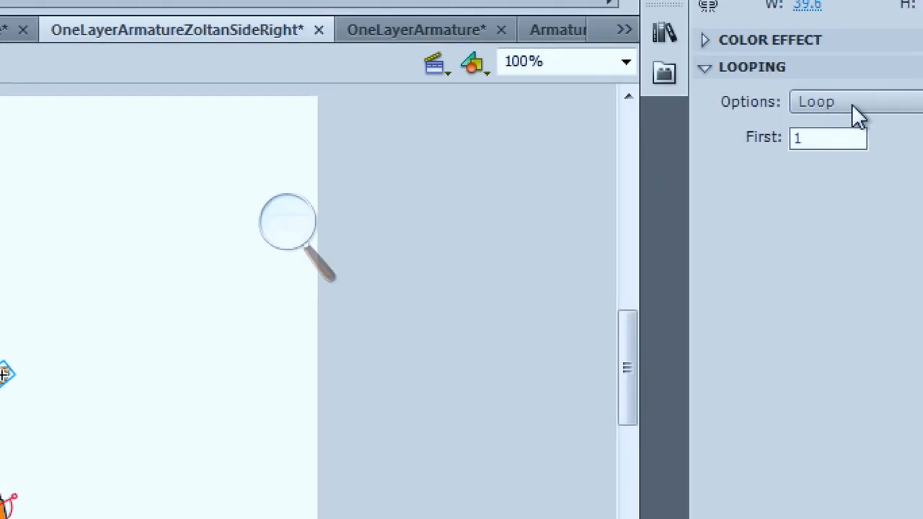
left_click(912, 105)
left_click(886, 194)
Step: Restore the normal screen magnification and move the playhead to frame 20
left_click(288, 222)
left_click(268, 223)
left_click_drag(148, 44, 247, 75)
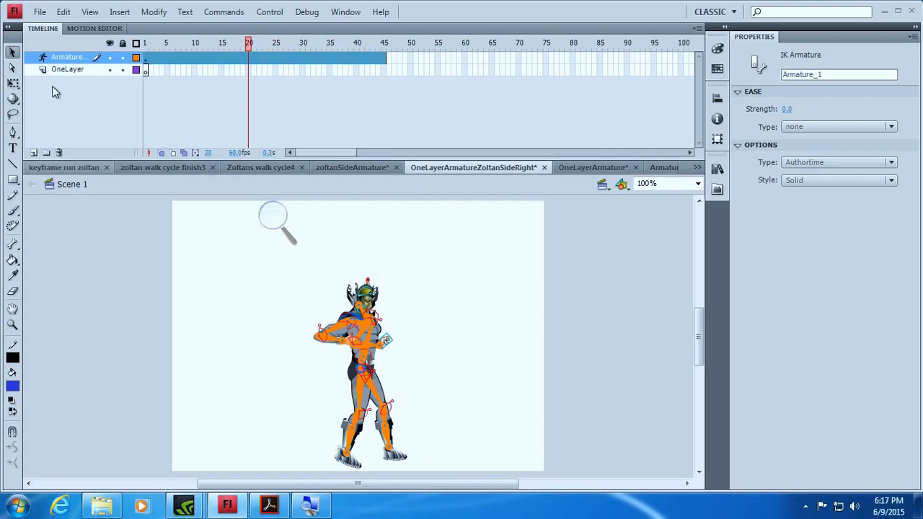
Step: Open the right shoe symbol, look through the artwork on its first two frames, and return to Scene 1
left_click(13, 83)
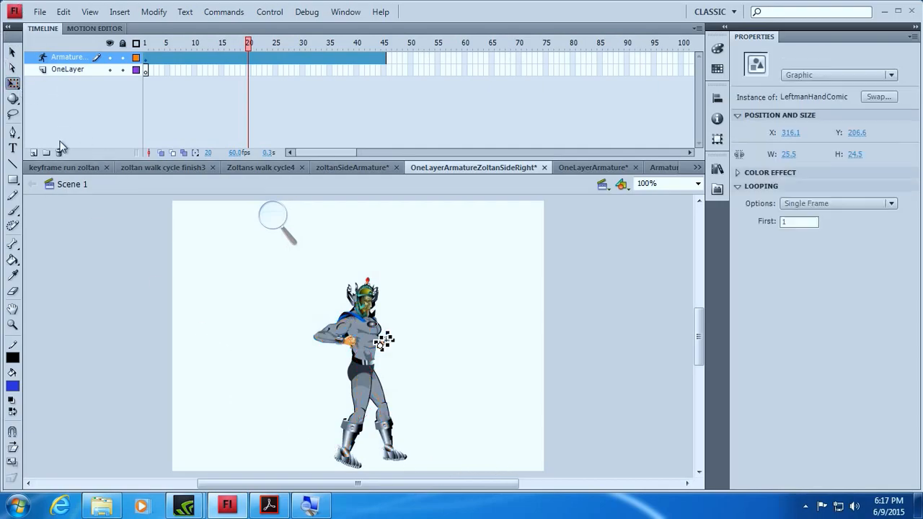
double_click(350, 458)
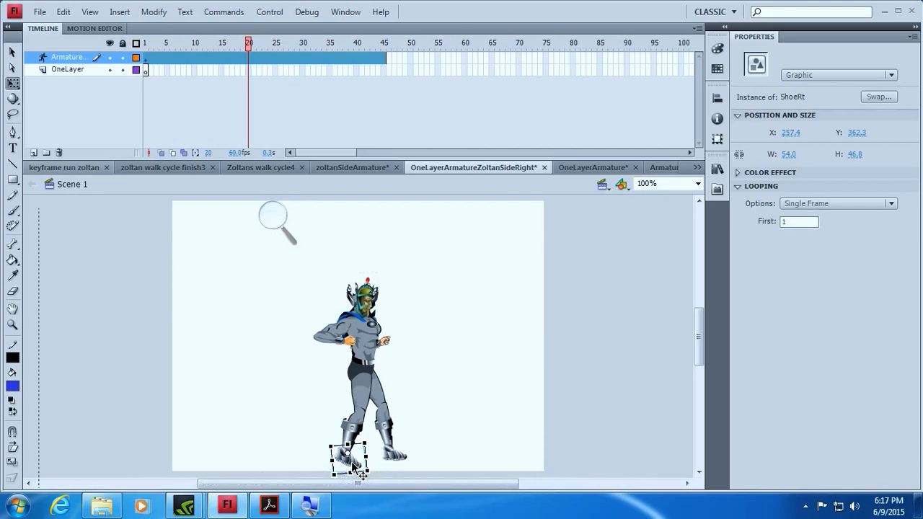
left_click(151, 43)
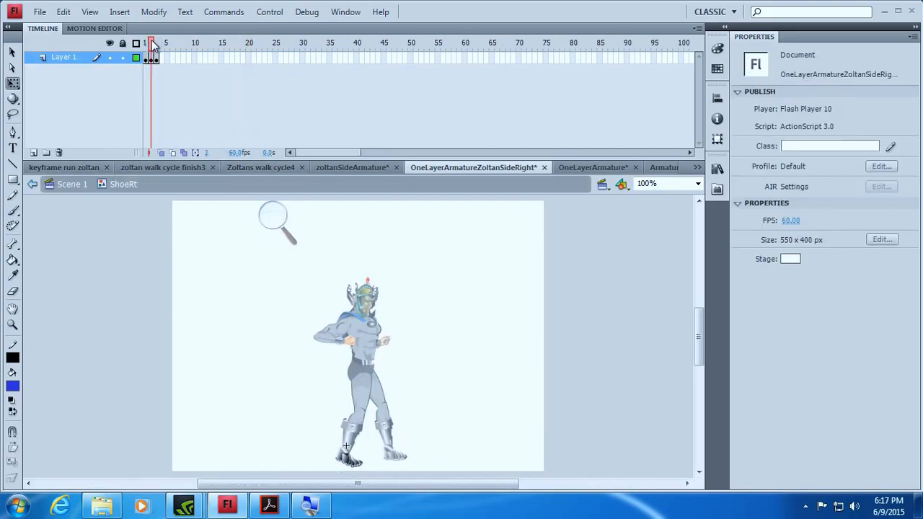
mouse_move(152, 40)
left_mouse_down()
mouse_move(141, 36)
mouse_move(156, 32)
mouse_move(145, 33)
left_mouse_up()
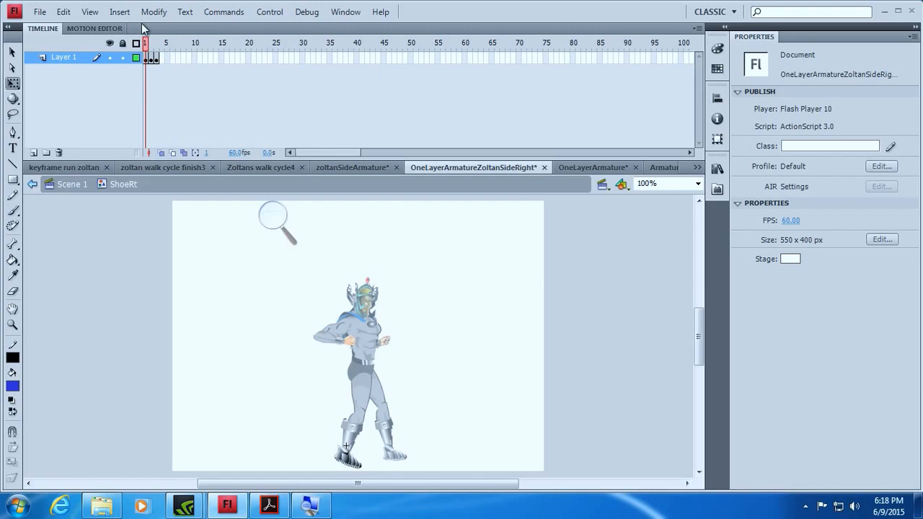
left_click(153, 58)
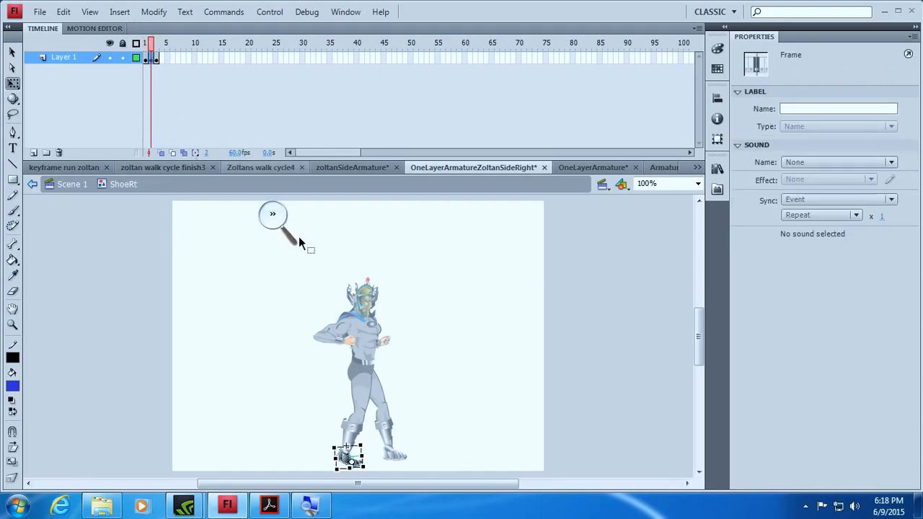
double_click(245, 314)
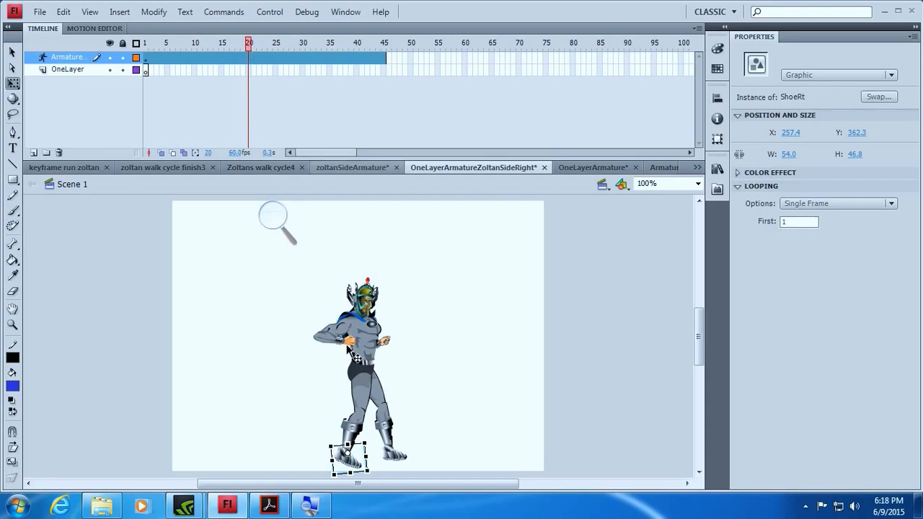
Step: Swing the right forearm down toward the hip at frame 20, then inspect the rig up close and select the belt
left_click(12, 54)
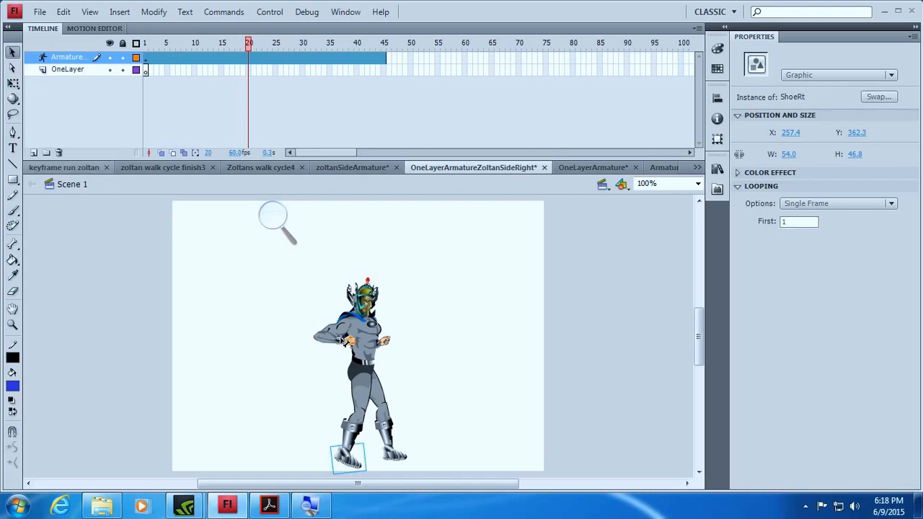
left_click_drag(345, 344, 332, 358)
left_click(278, 217)
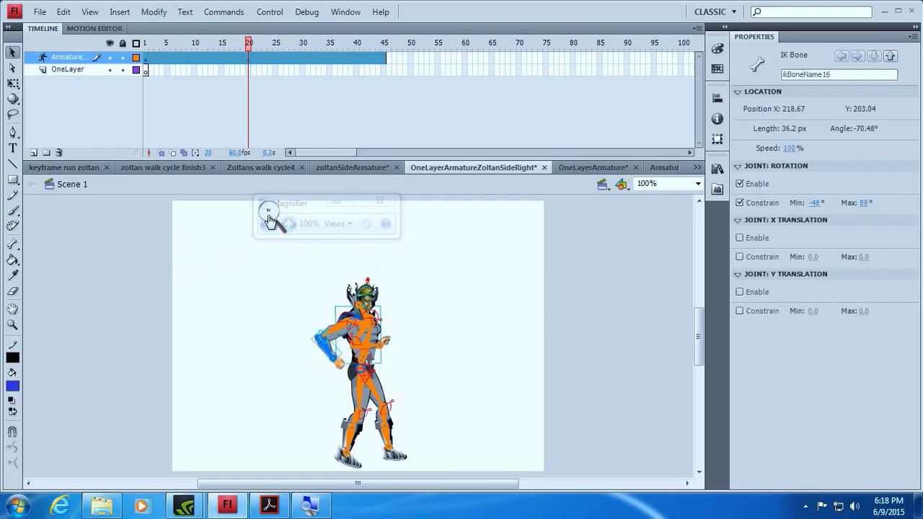
left_click(287, 223)
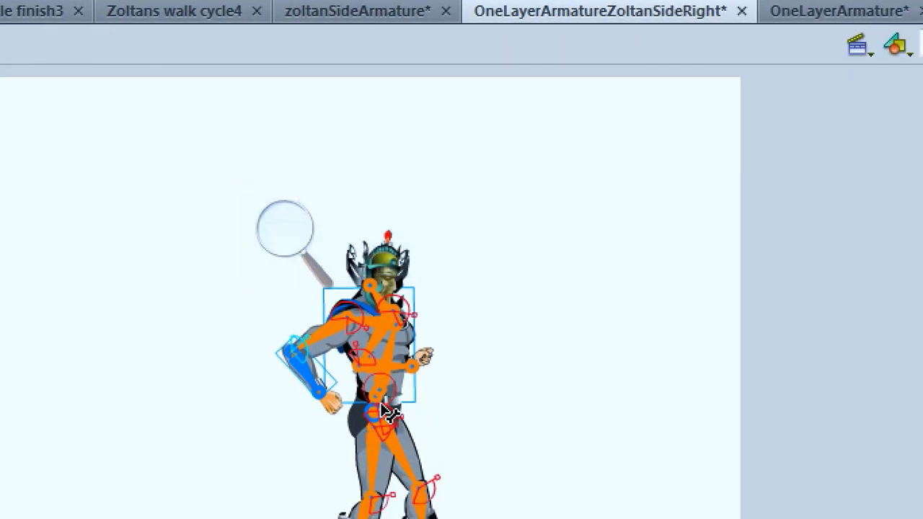
left_click(384, 402)
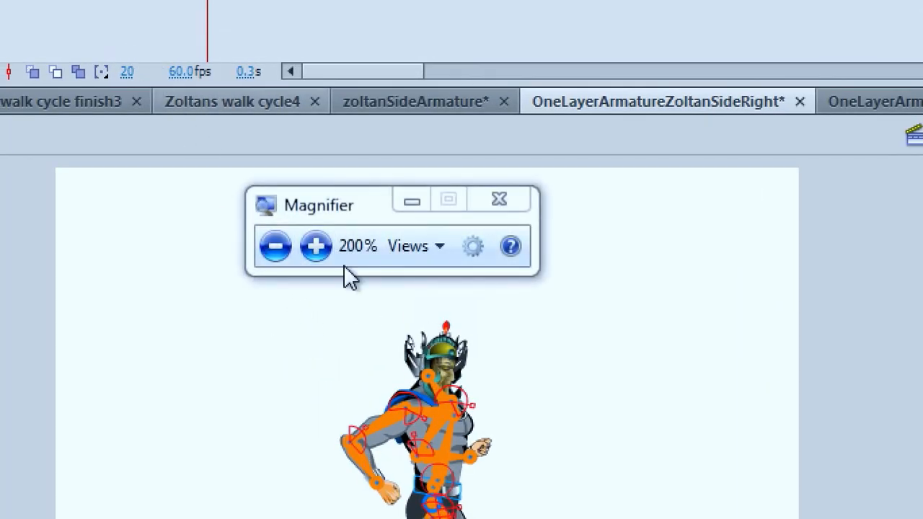
left_click(277, 246)
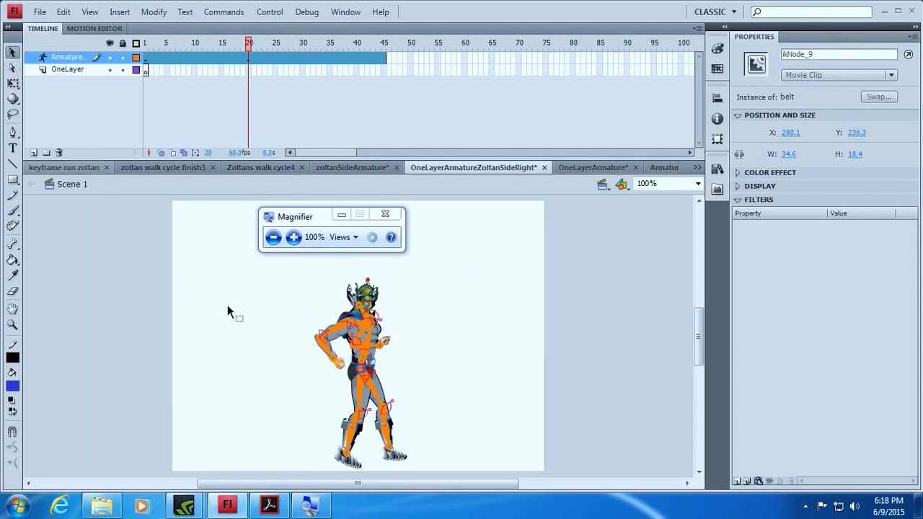
Step: Working at 400% zoom, shift the chest slightly at frame 20, extend the left forearm forward and tilt the head
left_click(227, 305)
left_click(13, 324)
left_click(368, 330)
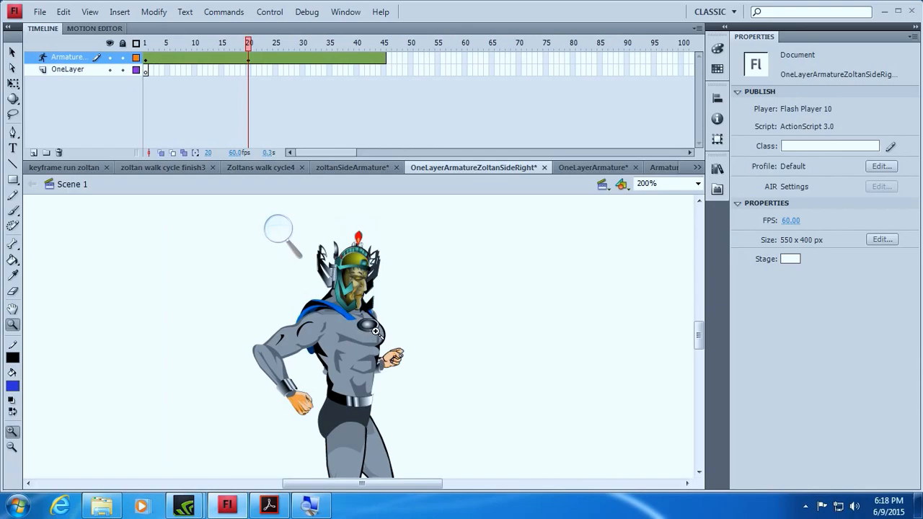
left_click(375, 333)
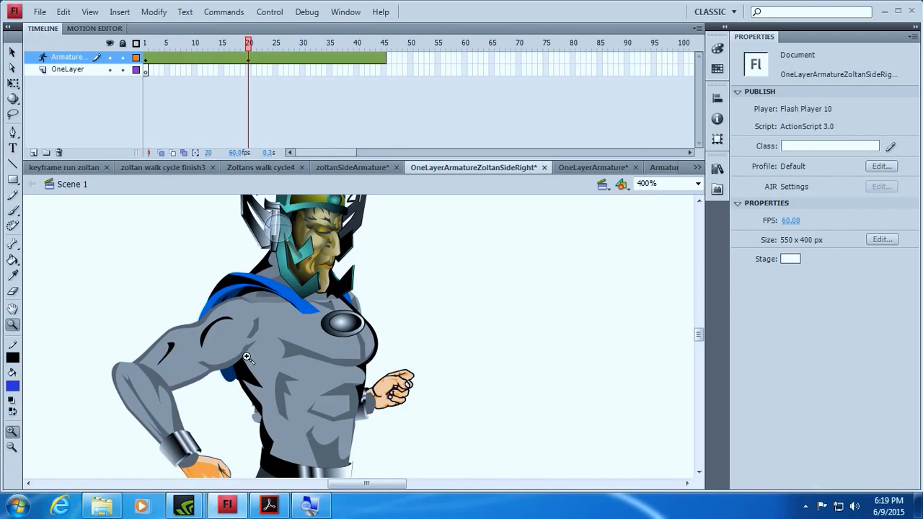
scroll(246, 357, "down", 3)
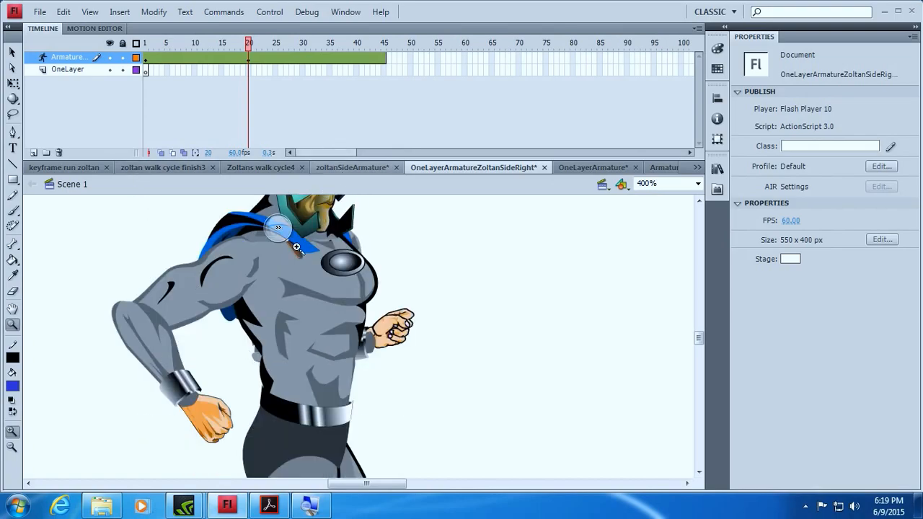
scroll(287, 346, "up", 3)
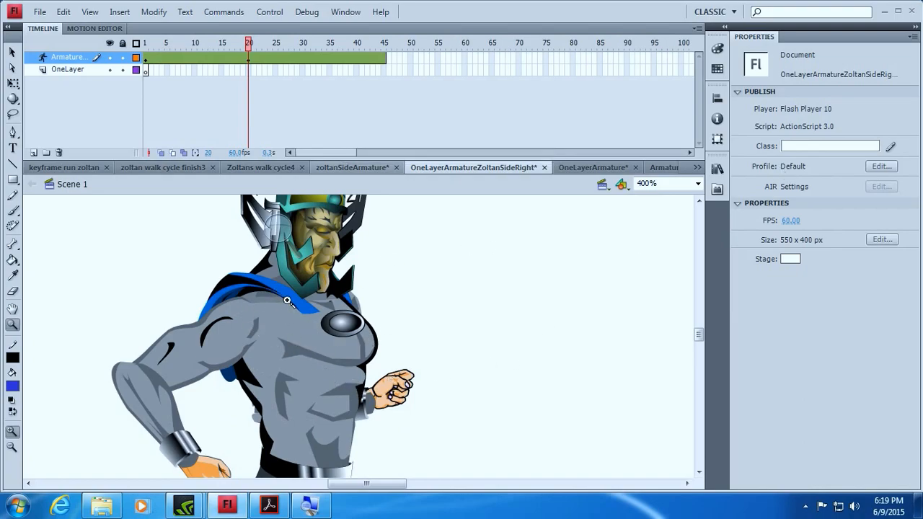
left_click(13, 52)
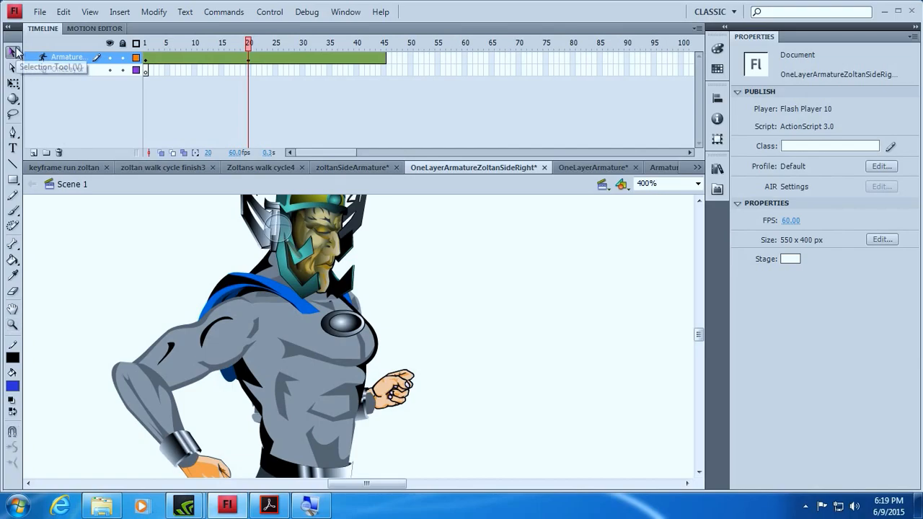
left_click(309, 398)
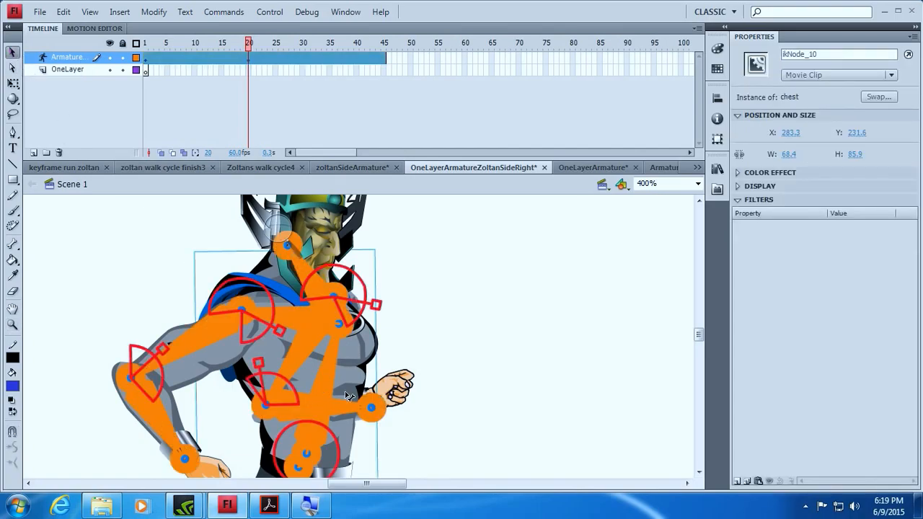
mouse_move(328, 381)
left_mouse_down()
mouse_move(306, 376)
mouse_move(345, 367)
mouse_move(319, 375)
mouse_move(334, 373)
left_mouse_up()
left_click_drag(371, 411, 437, 383)
left_click_drag(340, 247, 367, 232)
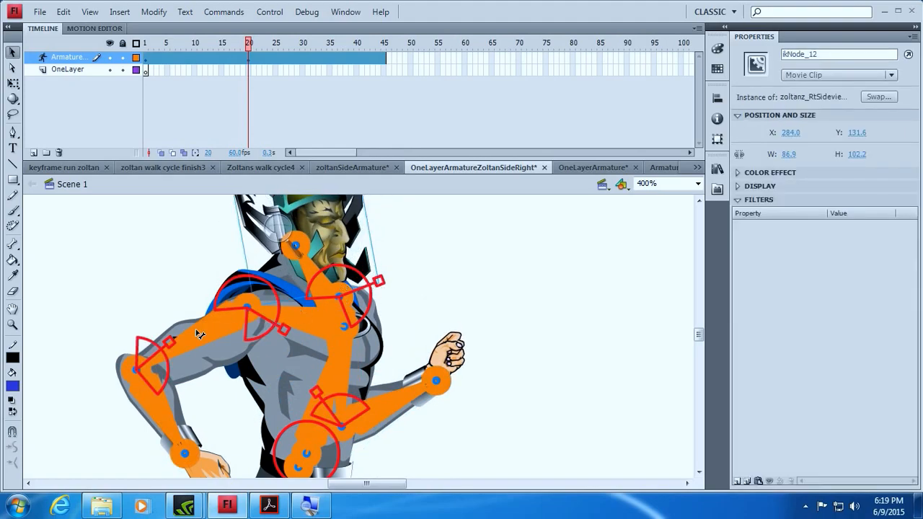
Step: Swing the right upper arm up and backward, and review the joint settings of the forearm and upper arm bones
left_click_drag(140, 369, 127, 348)
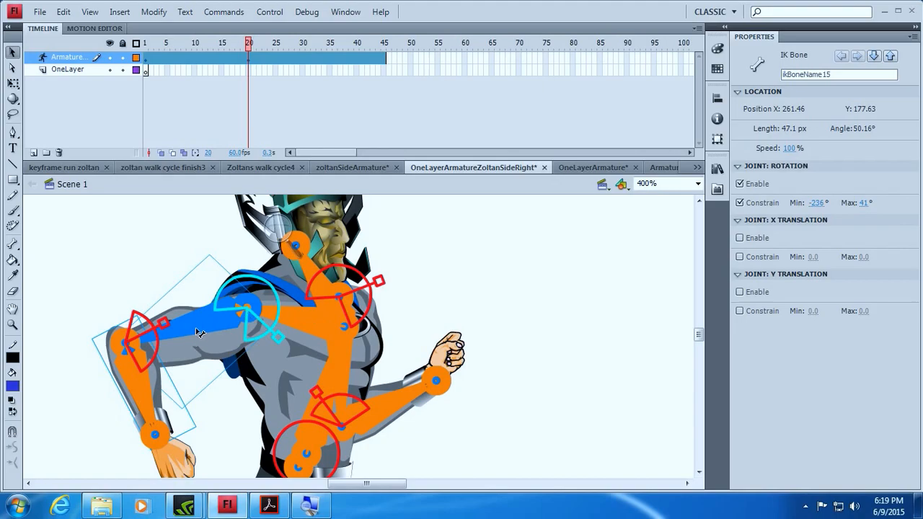
left_click(138, 376)
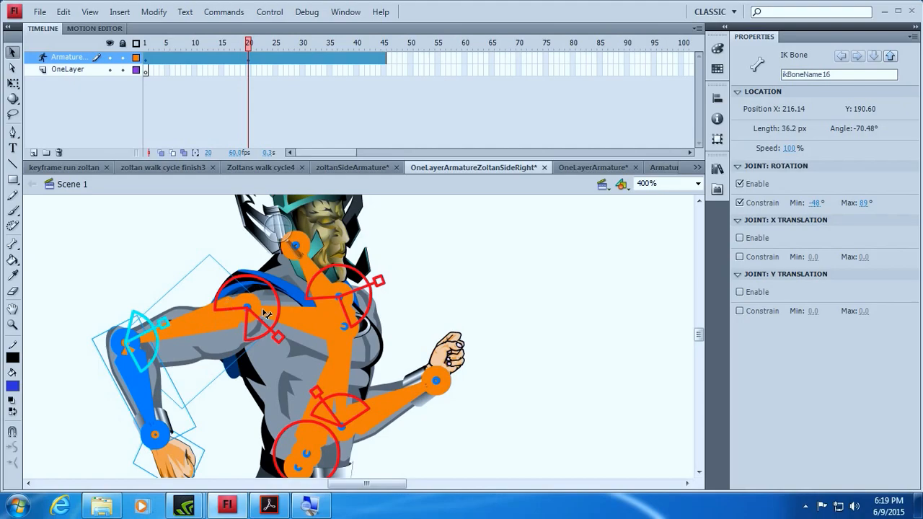
left_click(211, 326)
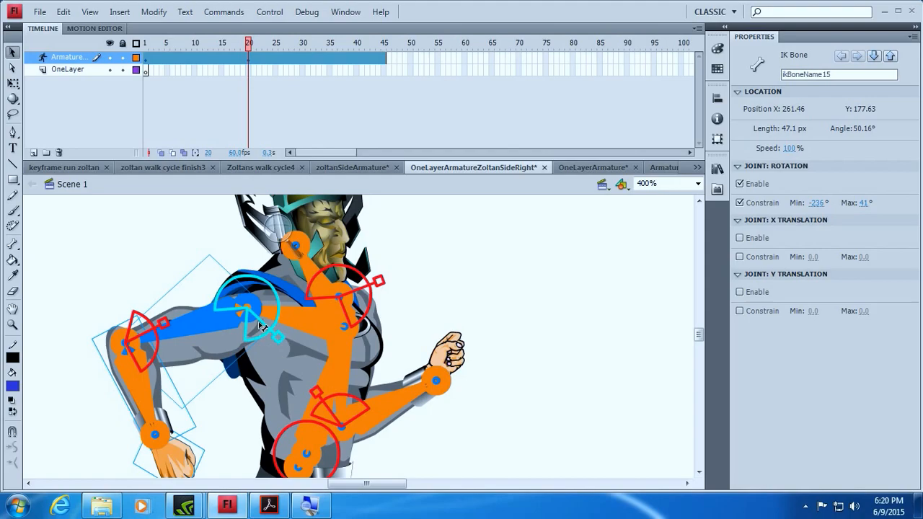
Step: Lower the right upper arm, set its minimum joint rotation to -213°, and swing the arm forward across the torso
mouse_move(199, 336)
left_mouse_down()
mouse_move(216, 281)
mouse_move(209, 299)
mouse_move(249, 326)
mouse_move(204, 319)
mouse_move(225, 258)
mouse_move(222, 339)
mouse_move(213, 330)
left_mouse_up()
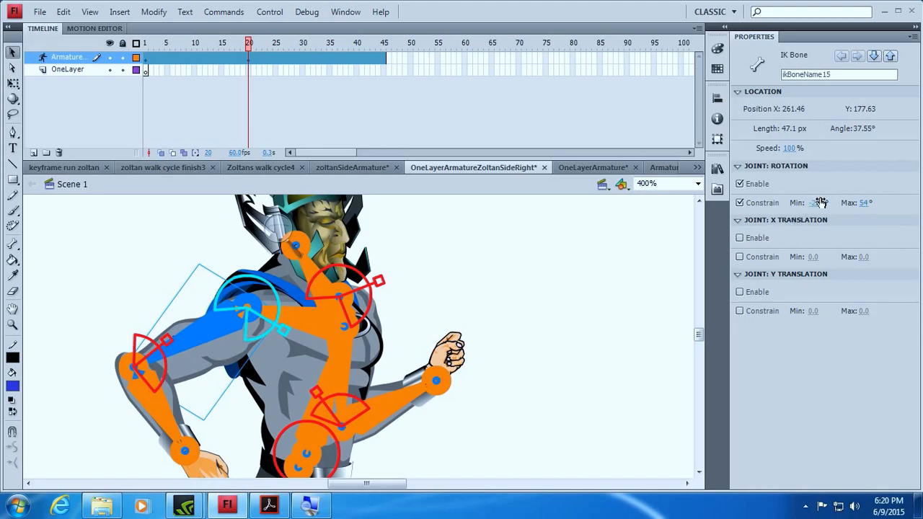
left_click_drag(819, 204, 826, 203)
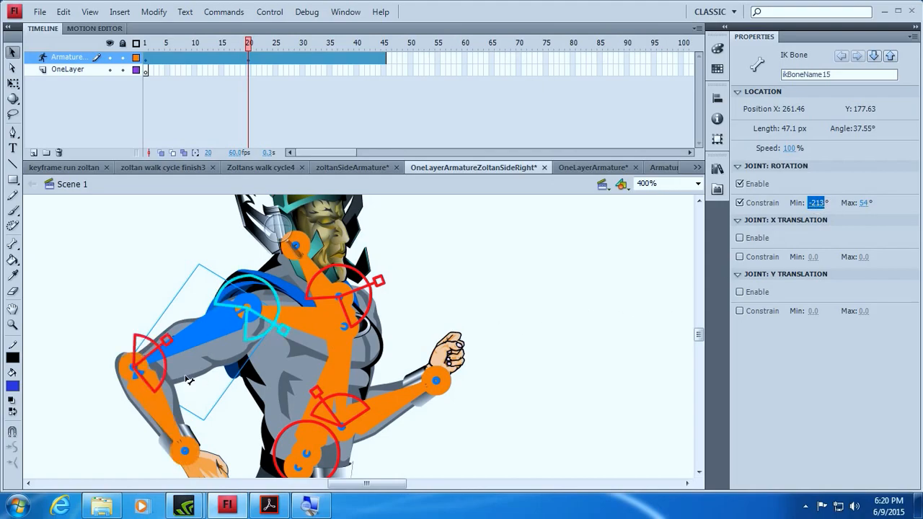
left_click_drag(188, 348, 261, 393)
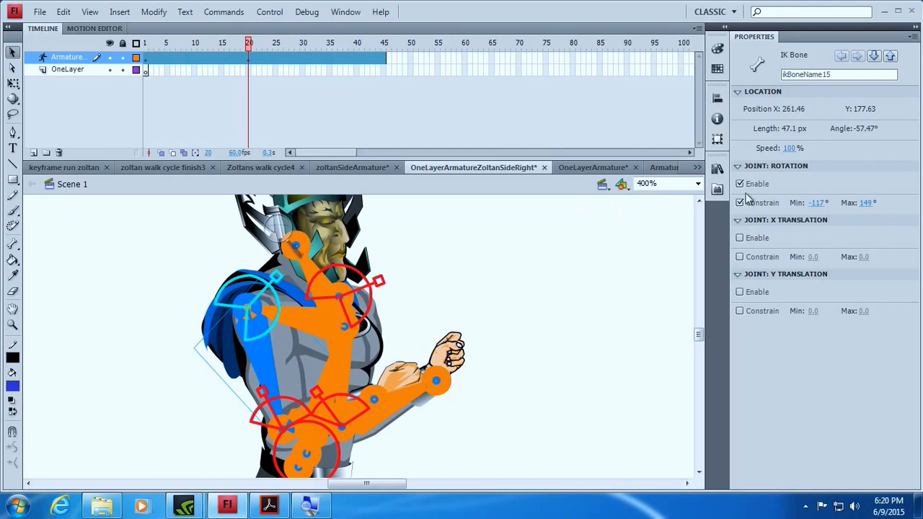
Step: Set the right upper arm's minimum joint rotation to -140° and swing the arm back beside the torso
left_click(815, 202)
type("-140")
key("Return")
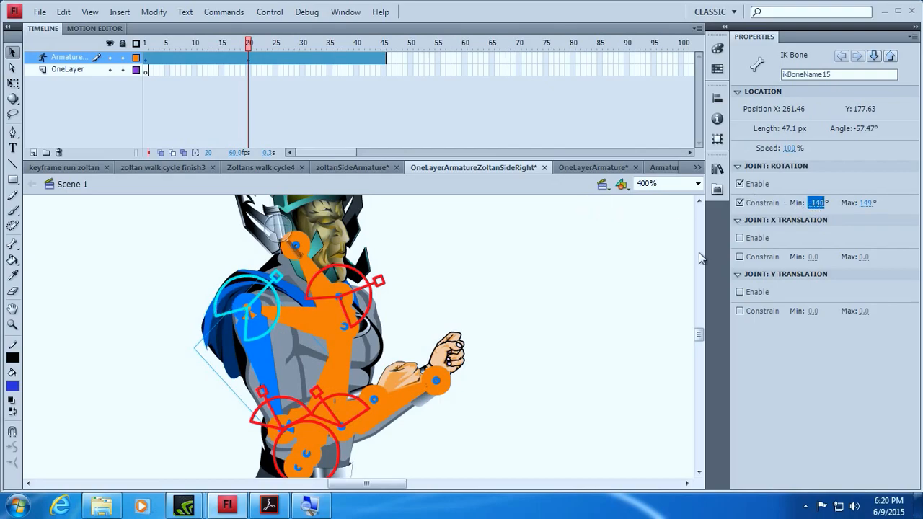
left_click_drag(259, 376, 214, 409)
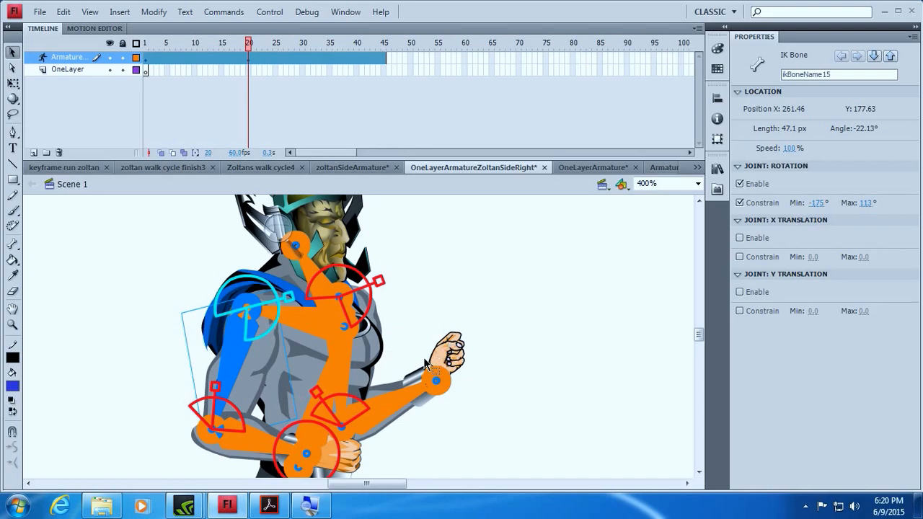
Step: Pull the left hand and forearm farther forward and up at frame 20, bringing the left upper arm along
left_click(457, 346)
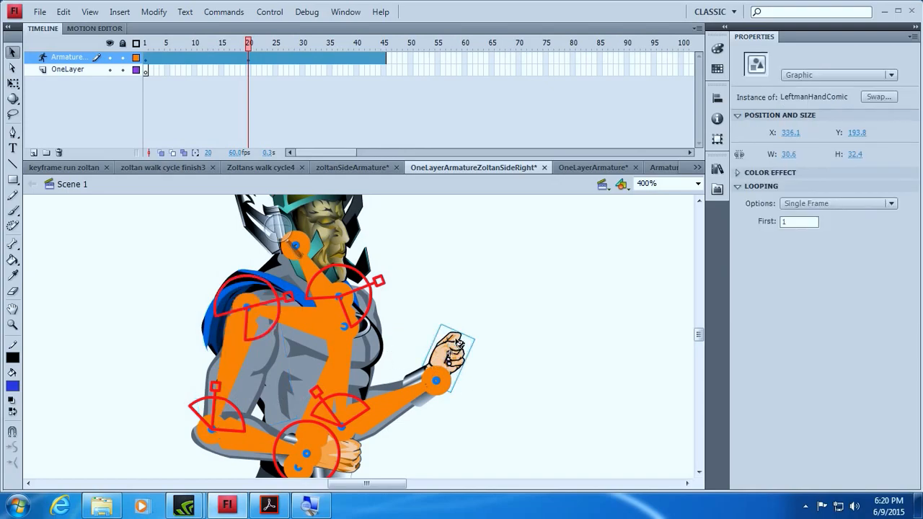
left_click_drag(458, 344, 470, 325)
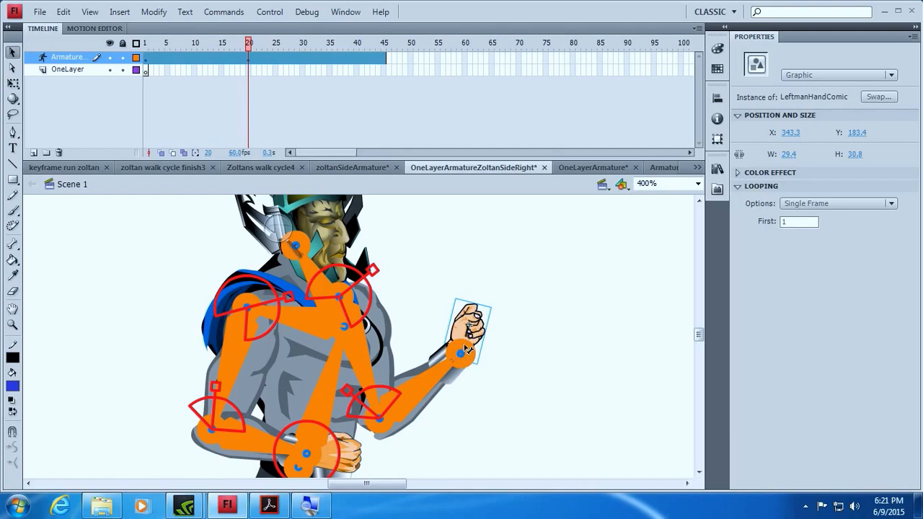
left_click_drag(470, 328, 489, 309)
left_click_drag(451, 383, 486, 369)
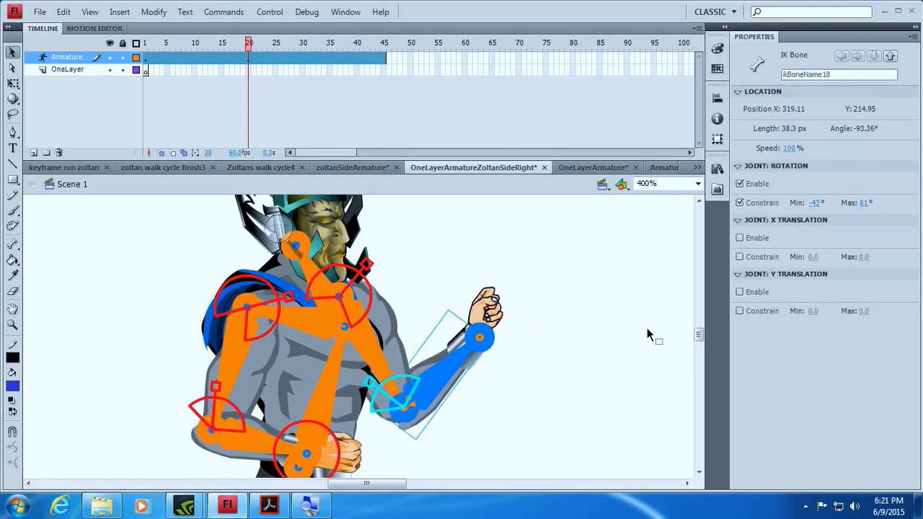
Step: Open the left lower leg symbol to examine its artwork and timeline, then return to Scene 1
left_click_drag(698, 335, 699, 353)
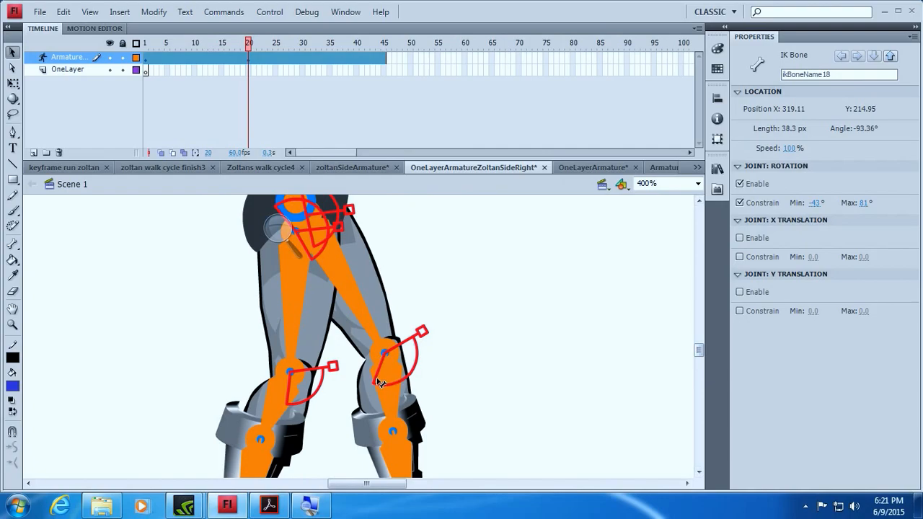
left_click(13, 83)
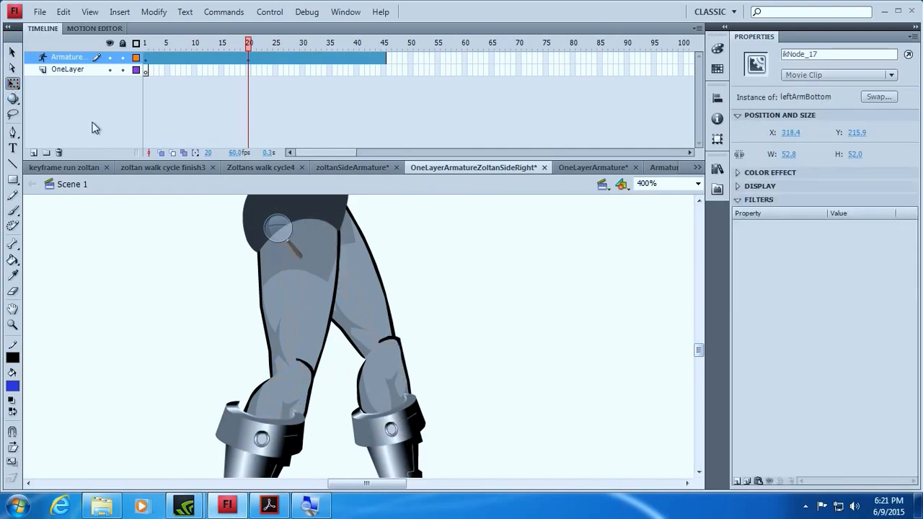
double_click(385, 372)
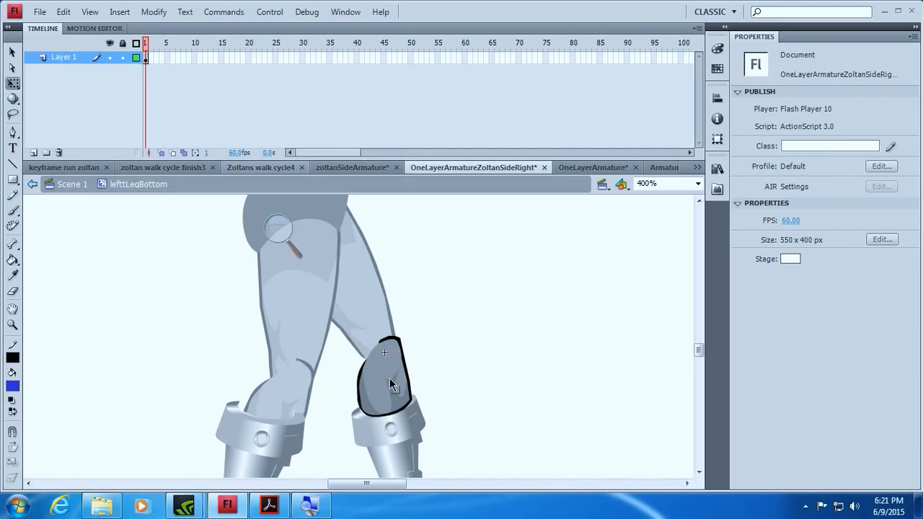
double_click(439, 349)
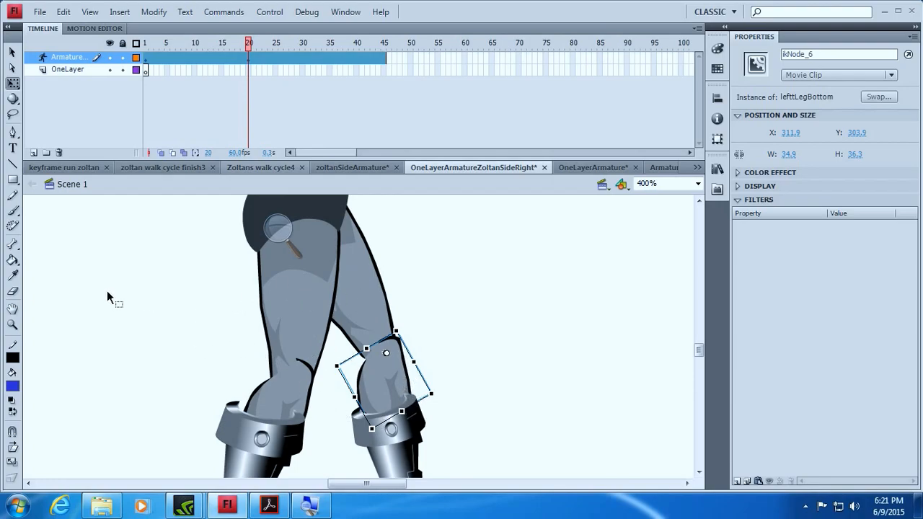
Step: Select the entire figure at frame 20 with the Free Transform tool and move it up to about X 249, Y 31
scroll(159, 240, "up", 3)
scroll(158, 240, "down", 3)
left_click(12, 324)
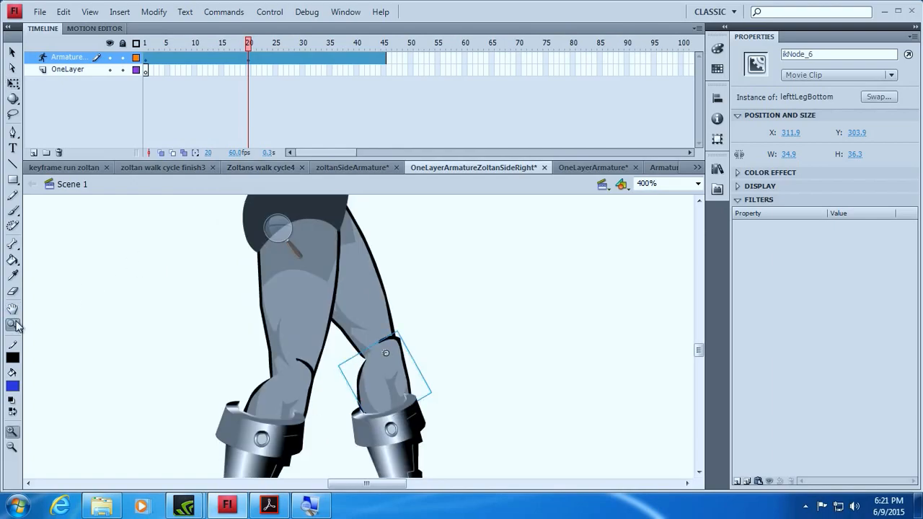
left_click(272, 286, "alt")
left_click(357, 277, "alt")
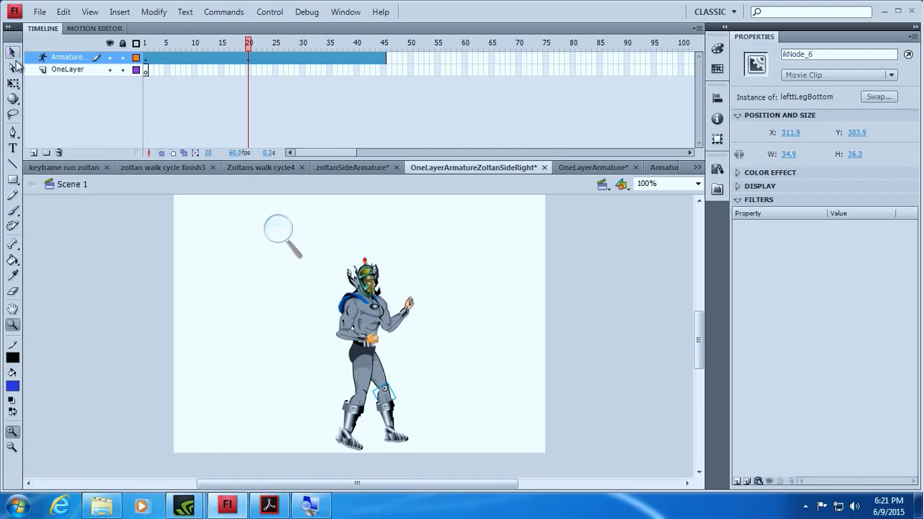
left_click(13, 83)
left_click_drag(328, 259, 454, 453)
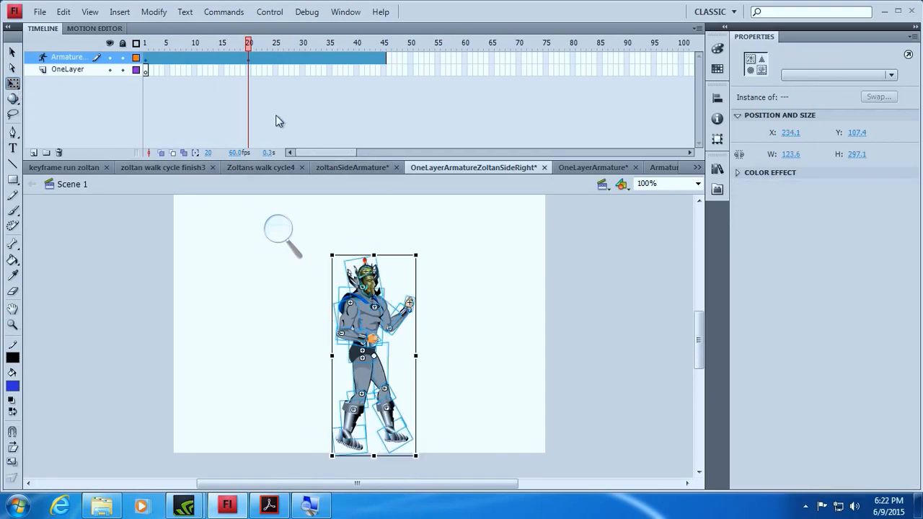
left_click_drag(375, 305, 385, 252)
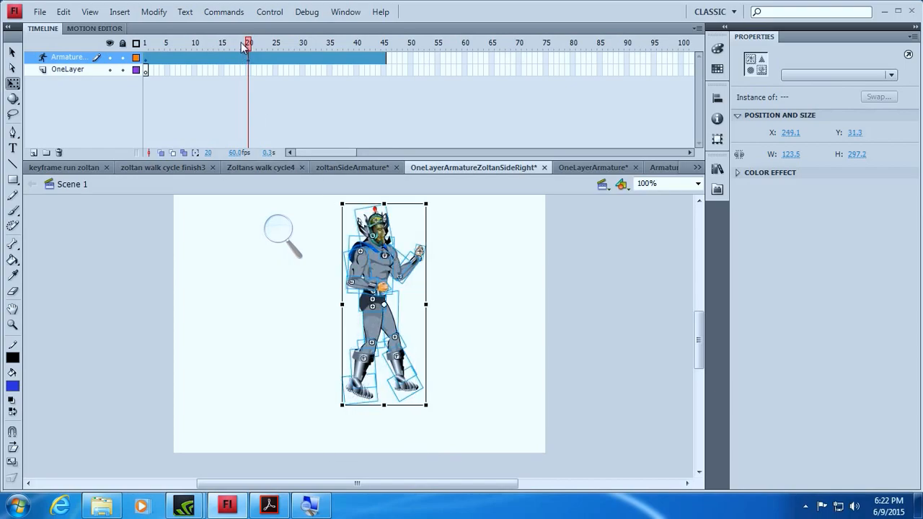
Step: Play and scrub the armature animation to check the figure's upward movement, ending at the pose in frame 20
key("Return")
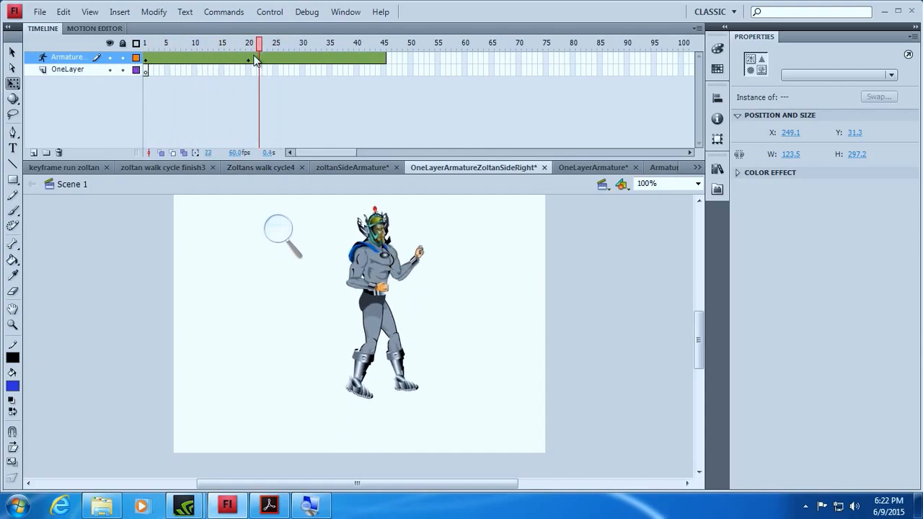
left_click(166, 67)
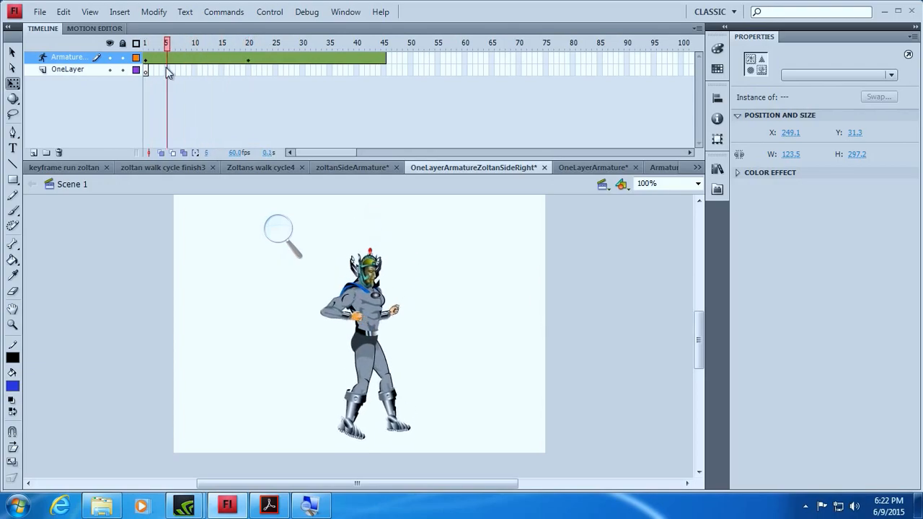
left_click(235, 65)
mouse_move(237, 66)
left_mouse_down()
mouse_move(160, 72)
mouse_move(247, 53)
left_mouse_up()
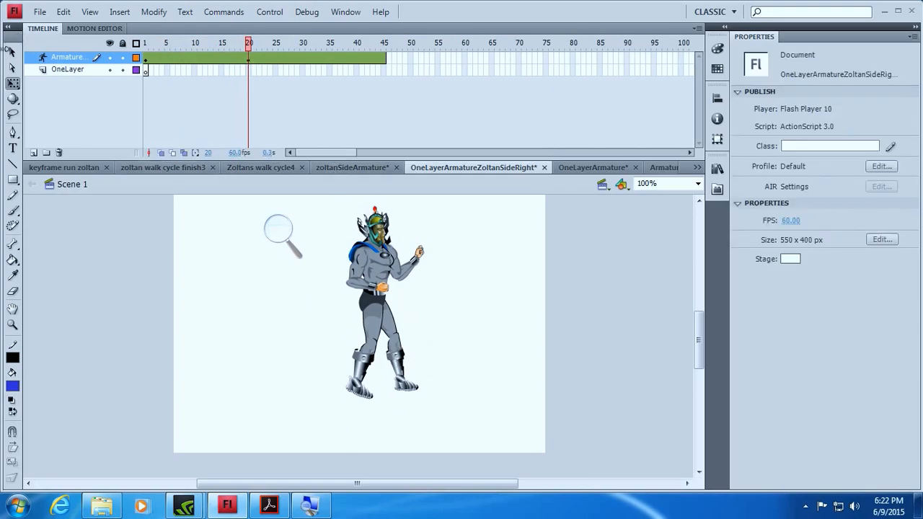
Step: Raise the figure's left knee to hip height at frame 20 and tilt the right shoe's toes downward
left_click(12, 54)
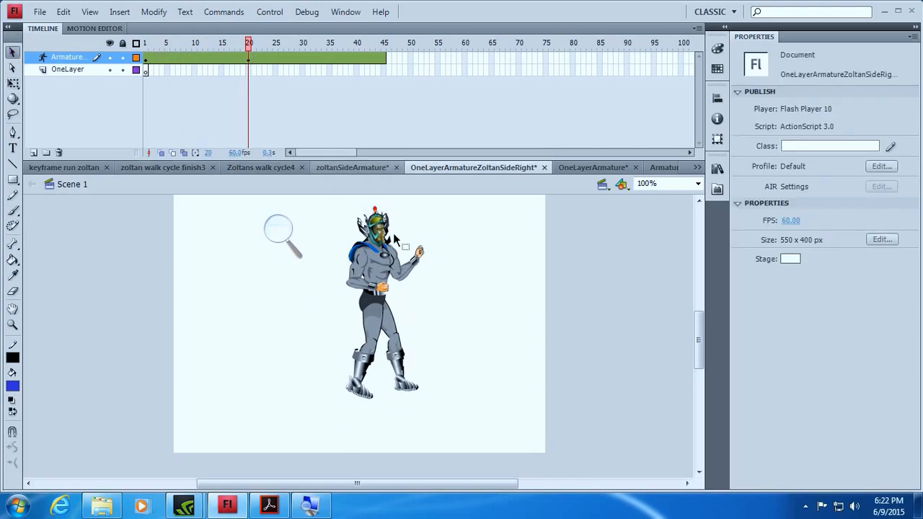
left_click(399, 361)
left_click_drag(400, 369, 398, 305)
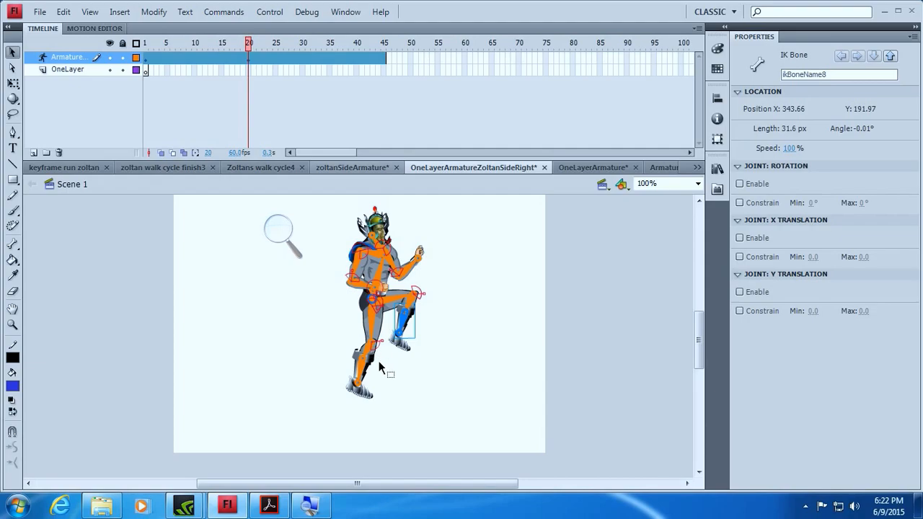
left_click(362, 404)
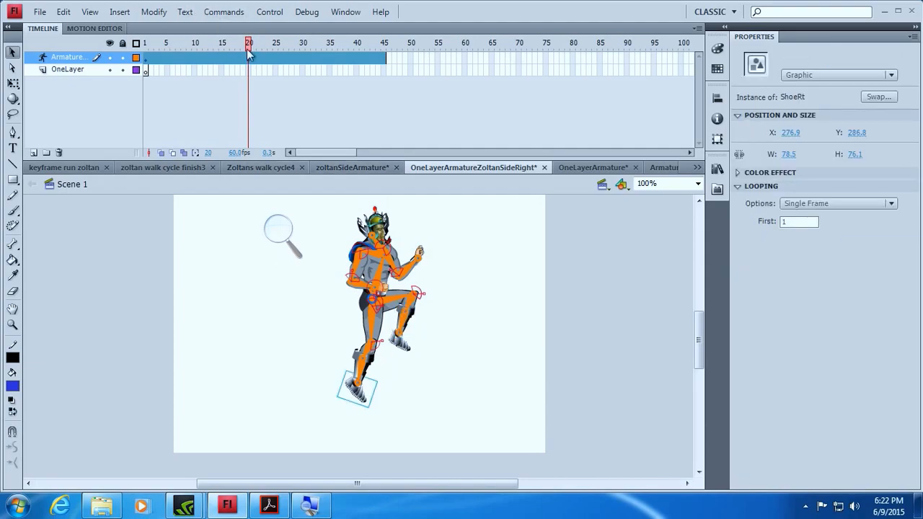
Step: Play back the knee-raise animation, select the armature span, and magnify the screen around the timeline
key("Return")
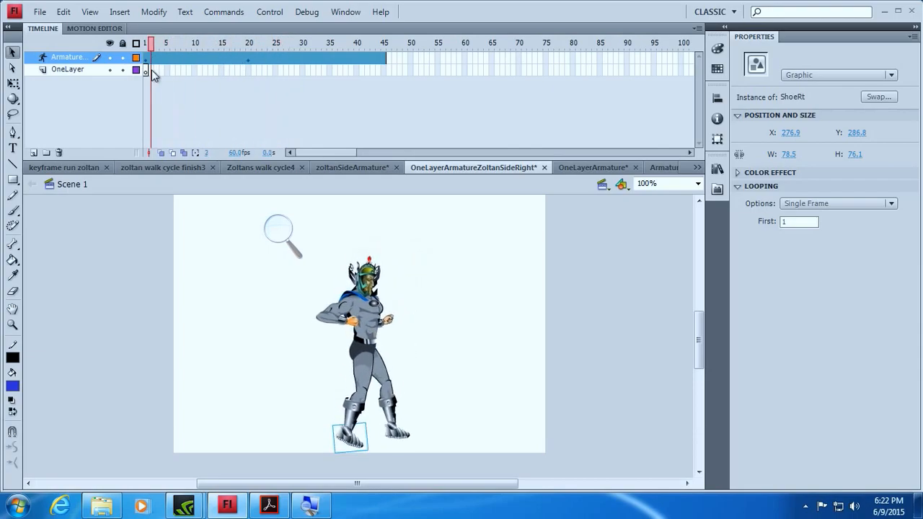
left_click(136, 60)
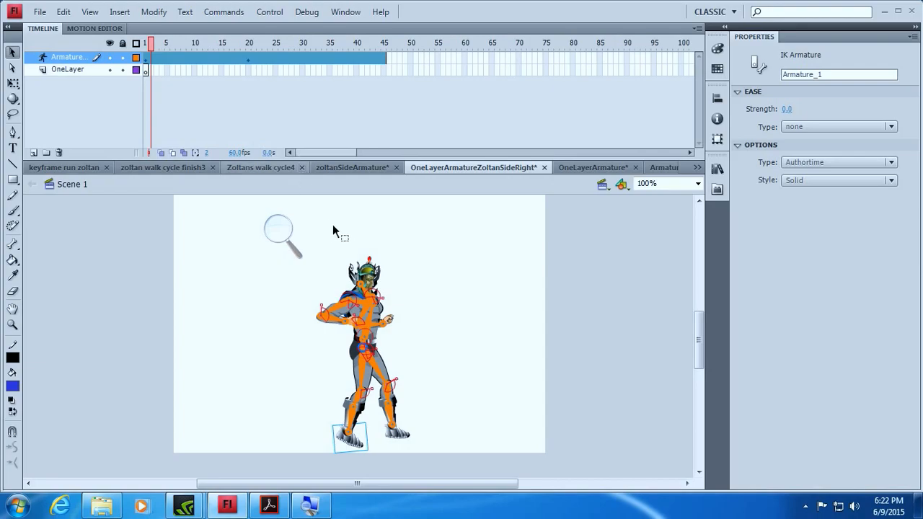
left_click(276, 230)
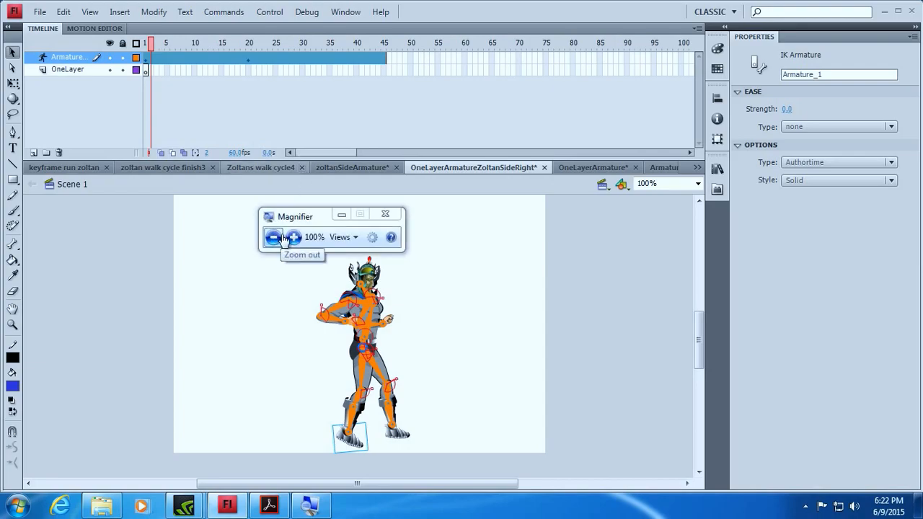
left_click(294, 237)
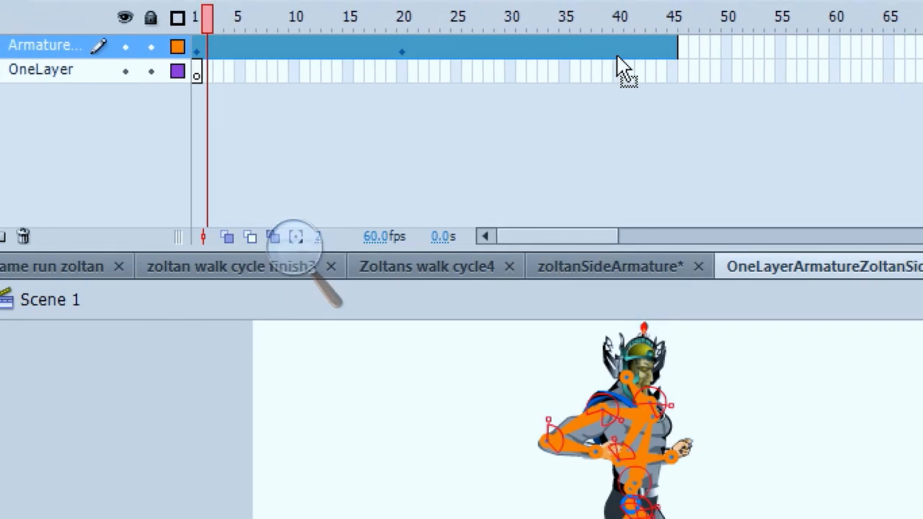
Step: Examine the frame 20 pose and the frame commands offered for a partial selection of frames 24 to 35
left_click(404, 52)
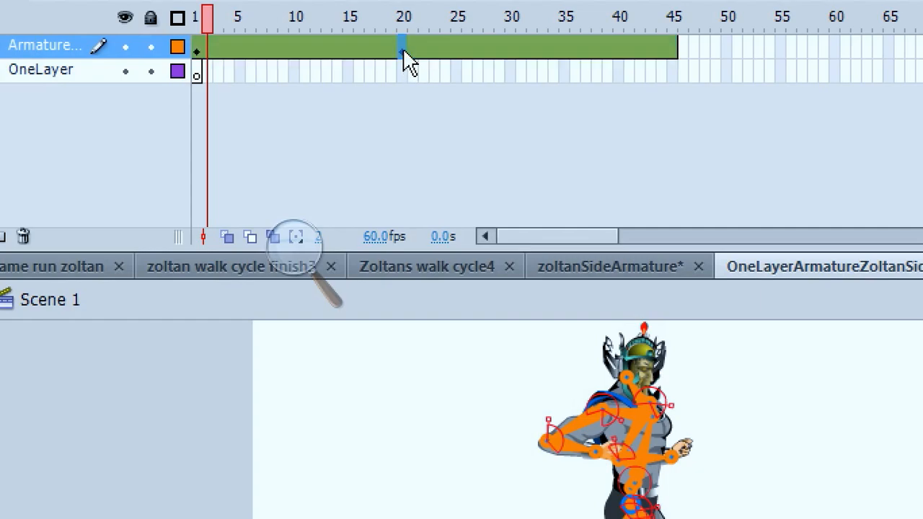
left_click(488, 49)
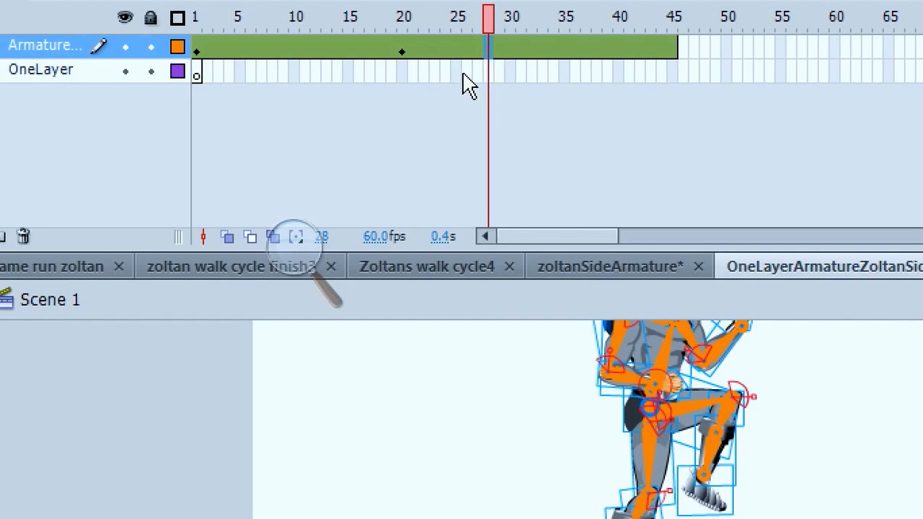
left_click_drag(447, 75, 569, 34)
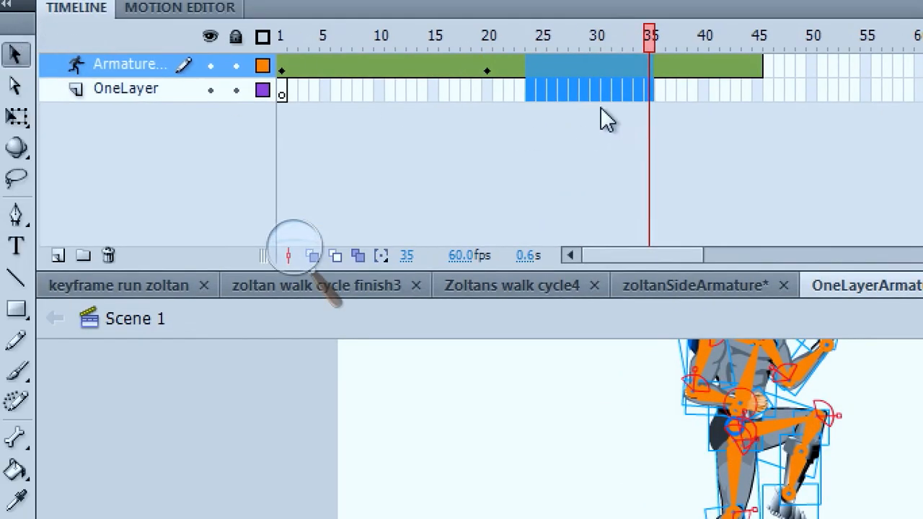
right_click(571, 62)
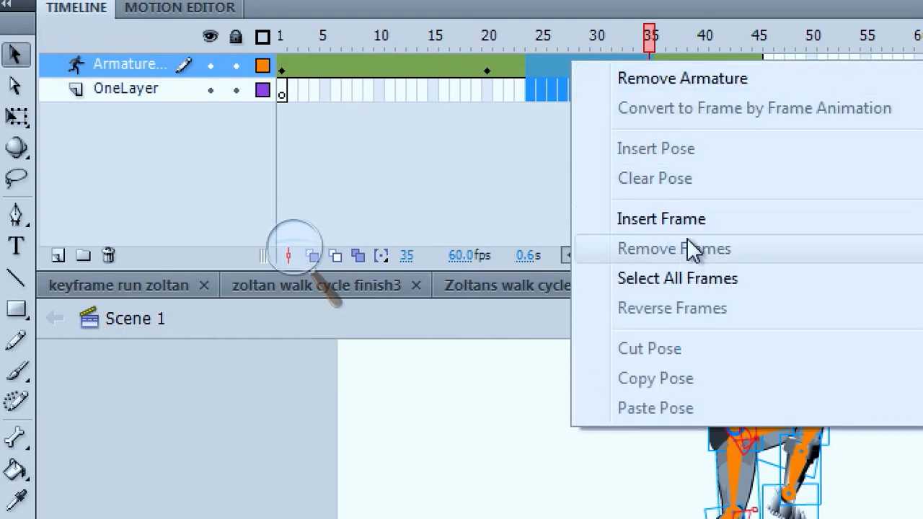
left_click(481, 165)
Step: Scrub to frame 45 and inspect the figure's pose at the end of the armature span
left_click_drag(651, 33, 764, 2)
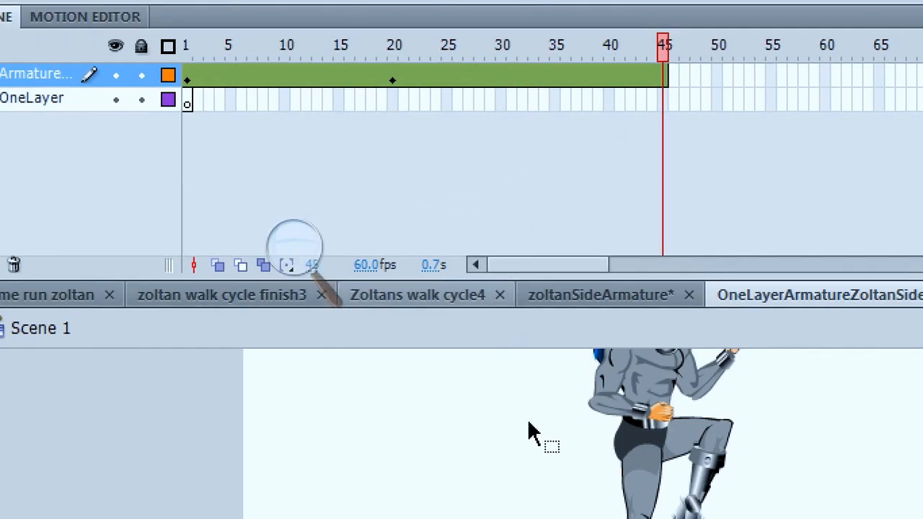
scroll(528, 423, "down", 3)
scroll(529, 423, "up", 7)
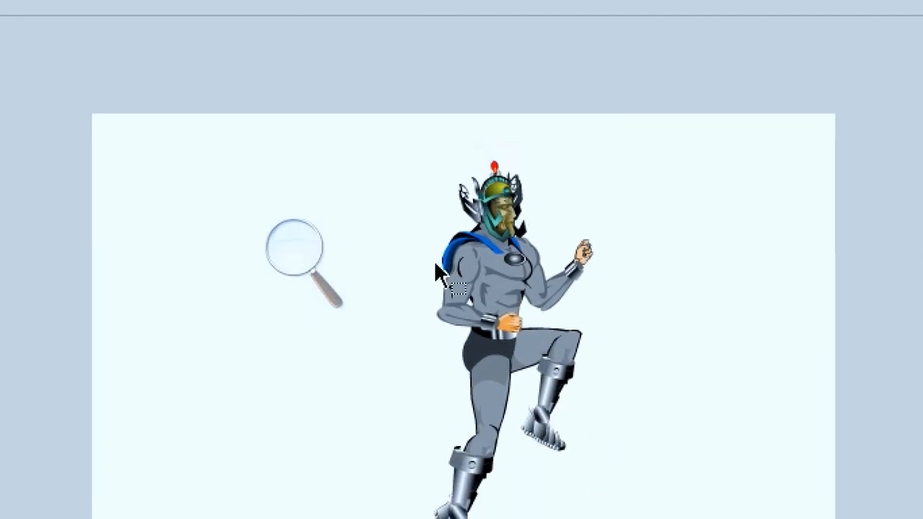
scroll(435, 273, "up", 6)
scroll(436, 273, "down", 6)
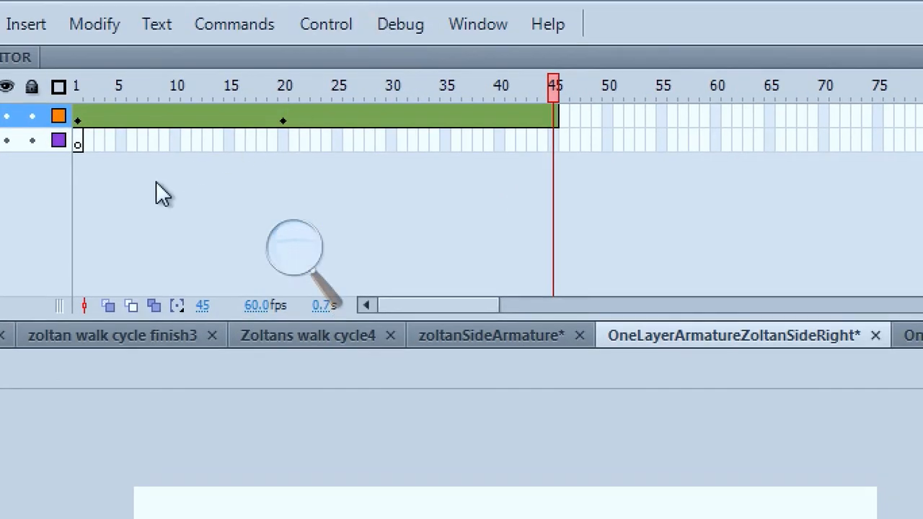
Step: Select the whole armature span from frame 1 to 45 and convert it to frame-by-frame animation
right_click(152, 112)
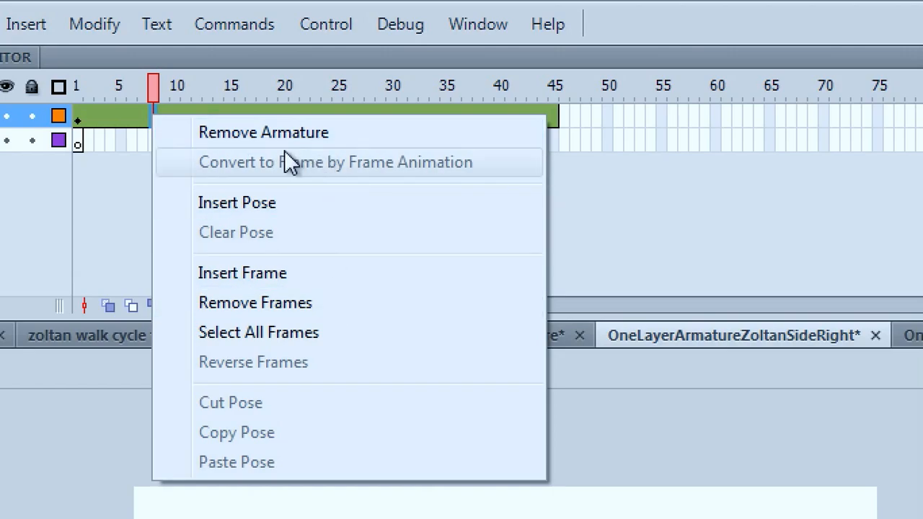
left_click(91, 184)
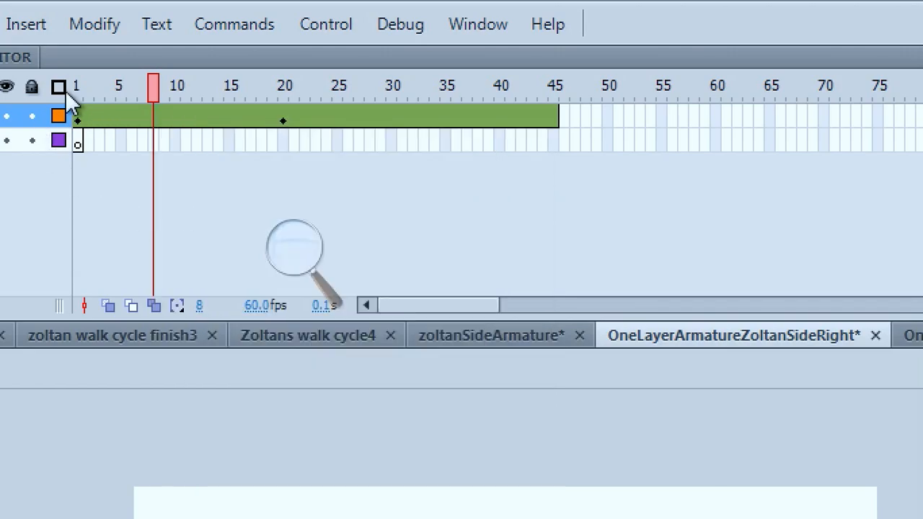
mouse_move(82, 120)
left_mouse_down()
mouse_move(159, 149)
mouse_move(93, 124)
left_mouse_up()
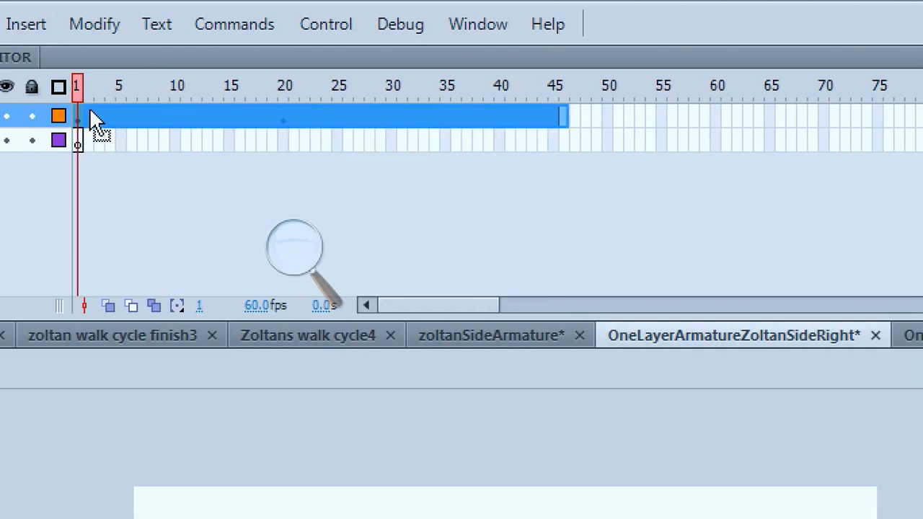
right_click(104, 120)
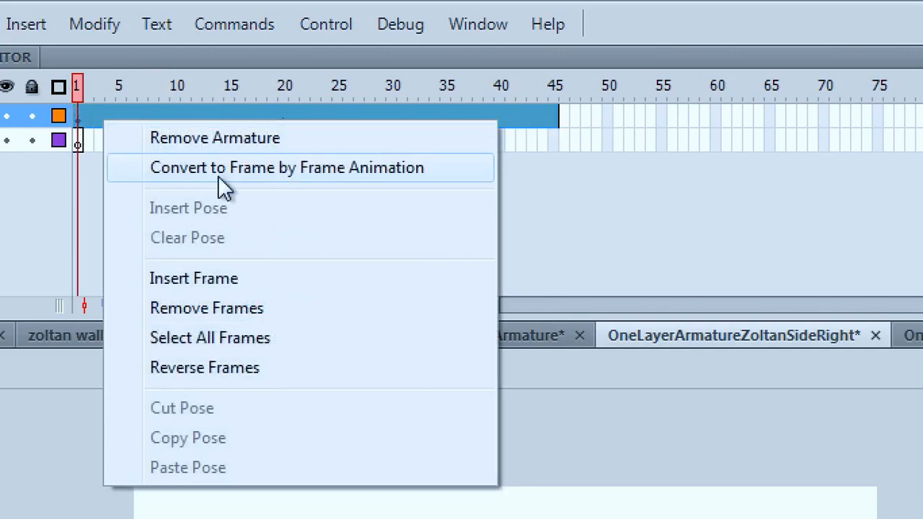
left_click(259, 179)
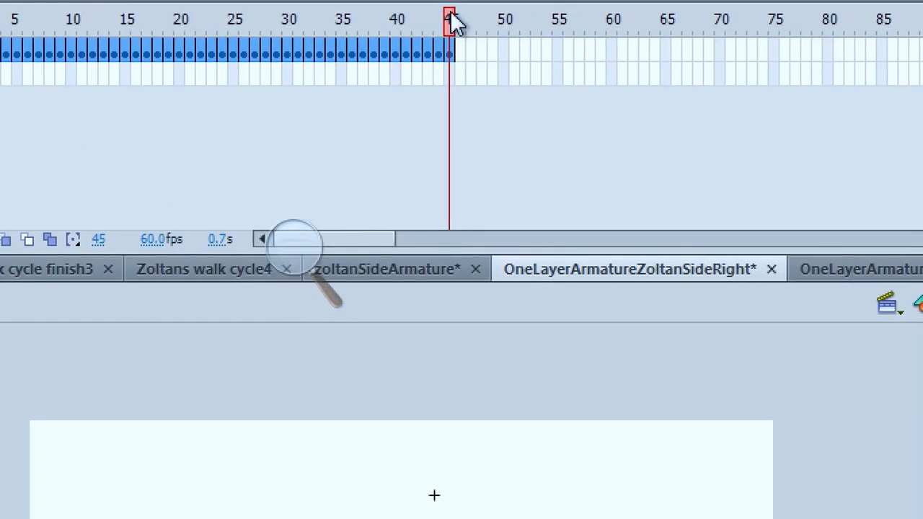
Step: Scrub the converted keyframes back to frame 20, select the left forearm instance, and reset the screen magnification to 100%
left_click_drag(454, 24, 178, 15)
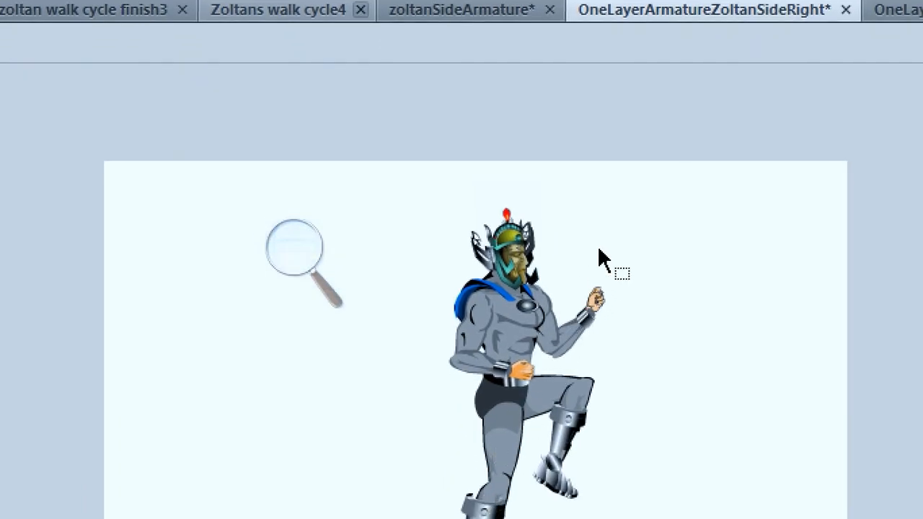
left_click(595, 318)
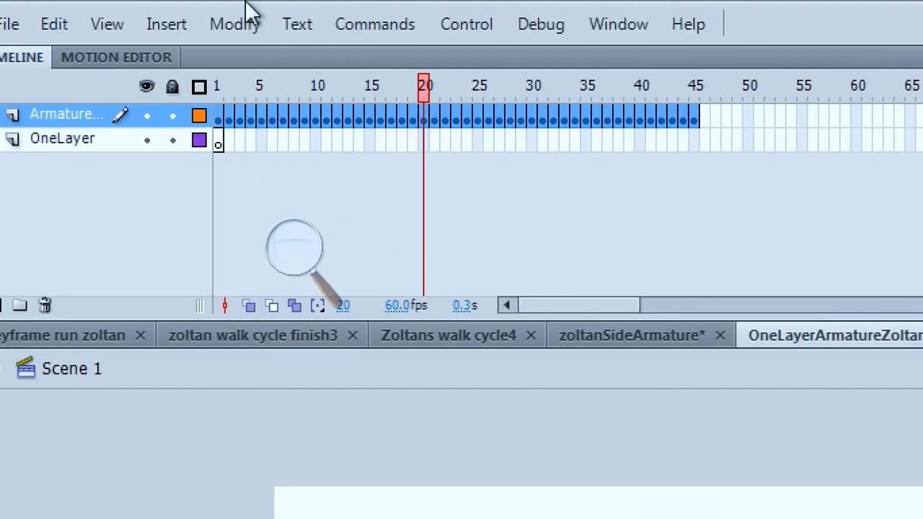
left_click(299, 265)
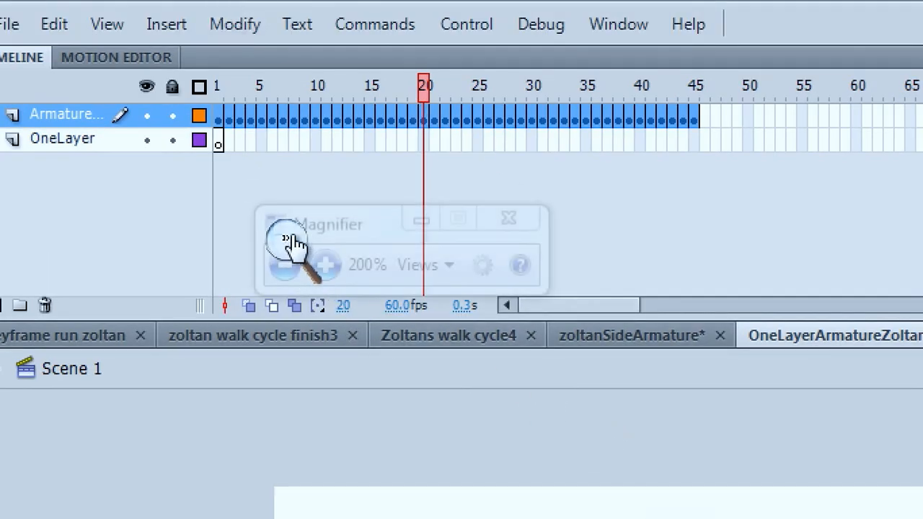
left_click(287, 266)
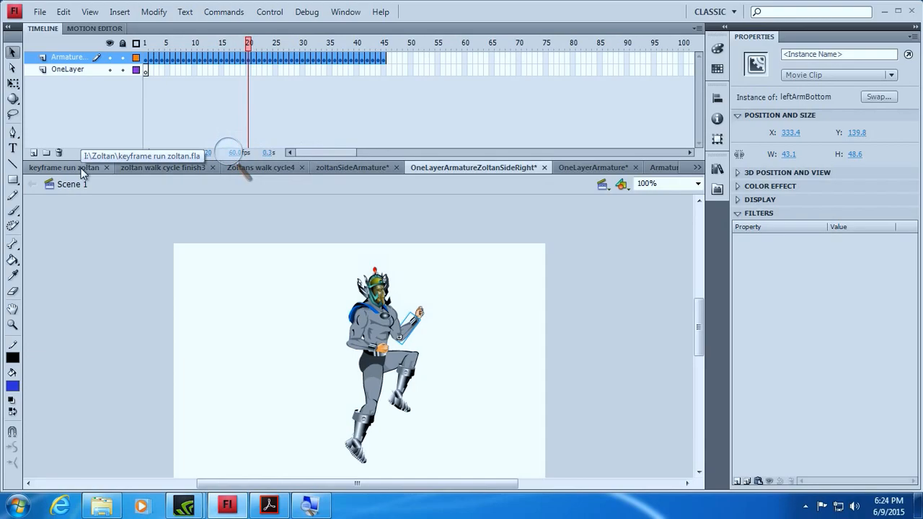
Step: Switch to the keyframe run zoltan document, scrub its frames, and test the movie to review the run cycle
left_click(82, 171)
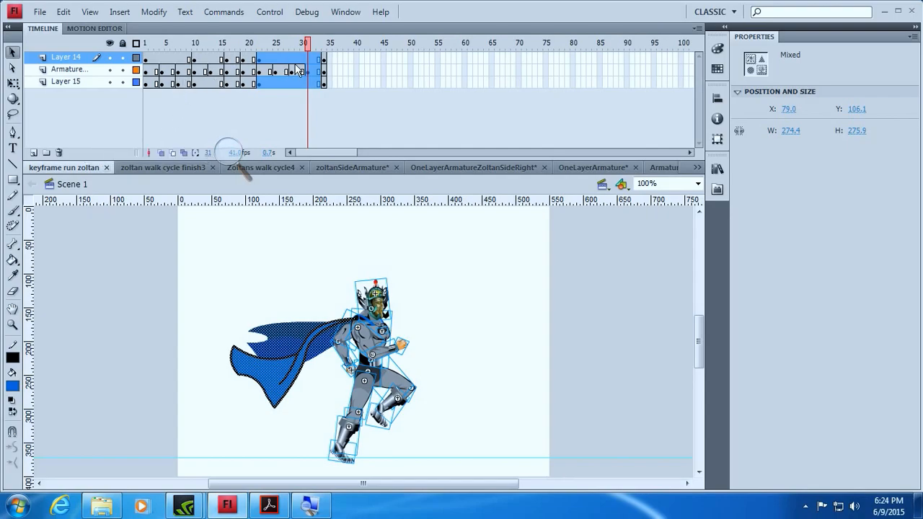
left_click_drag(308, 45, 285, 59)
left_click(270, 11)
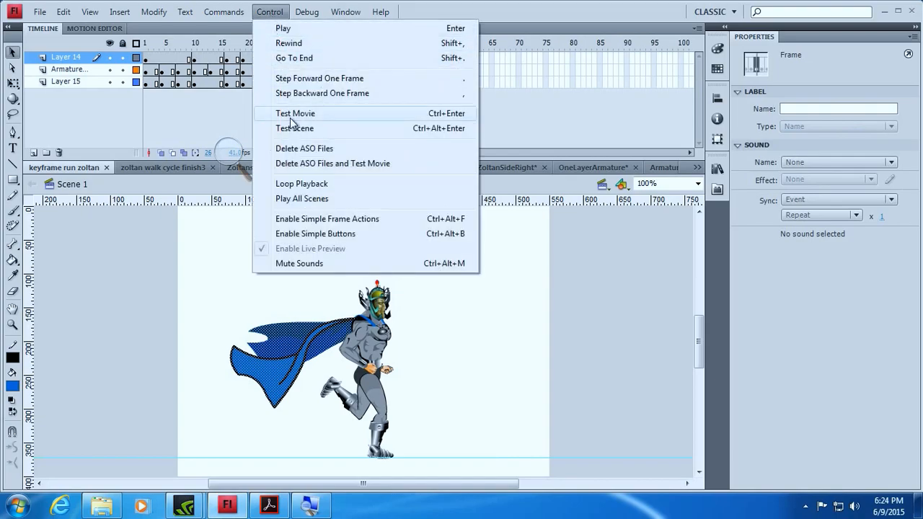
left_click(292, 115)
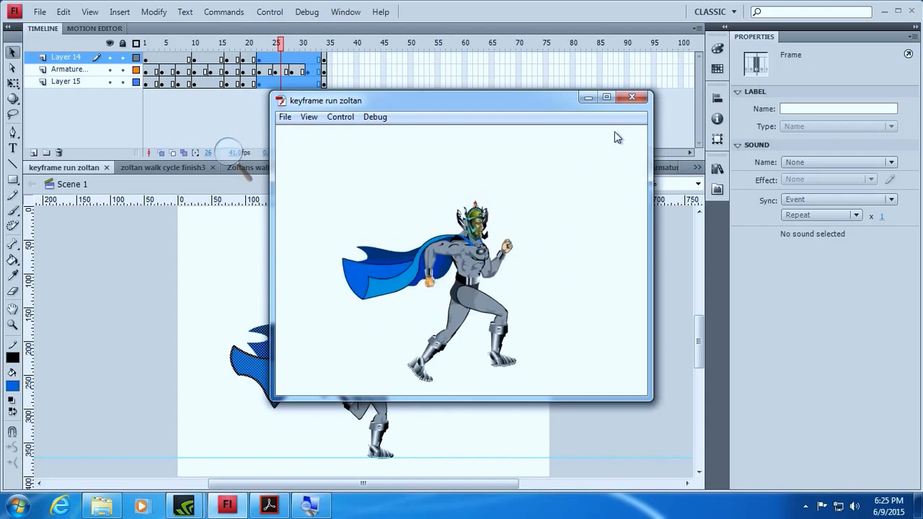
left_click(632, 97)
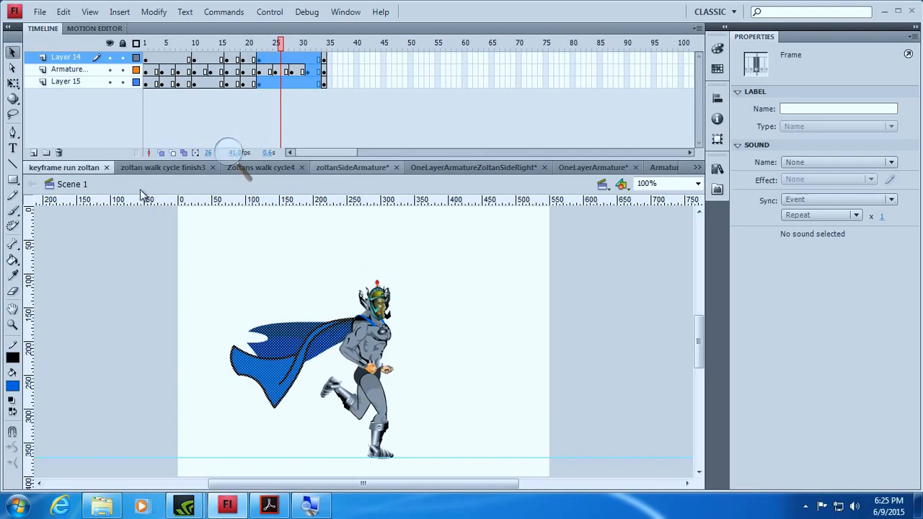
Step: Test the movie of zoltan walk cycle finish3, zoom in on the walking figure, and close the preview
left_click(171, 167)
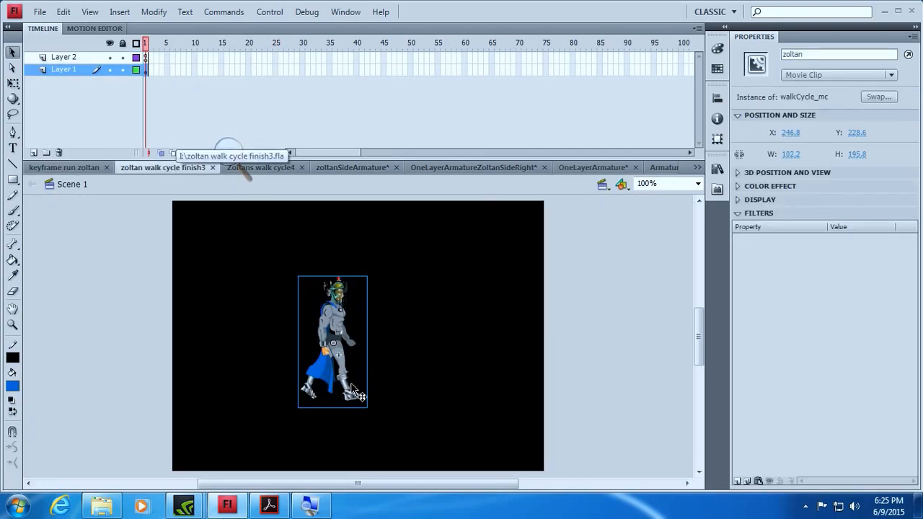
left_click(272, 15)
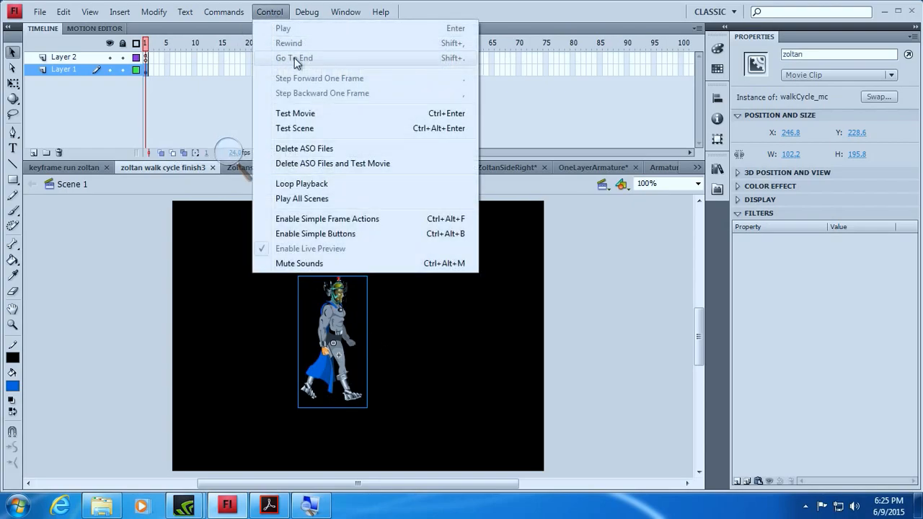
left_click(299, 112)
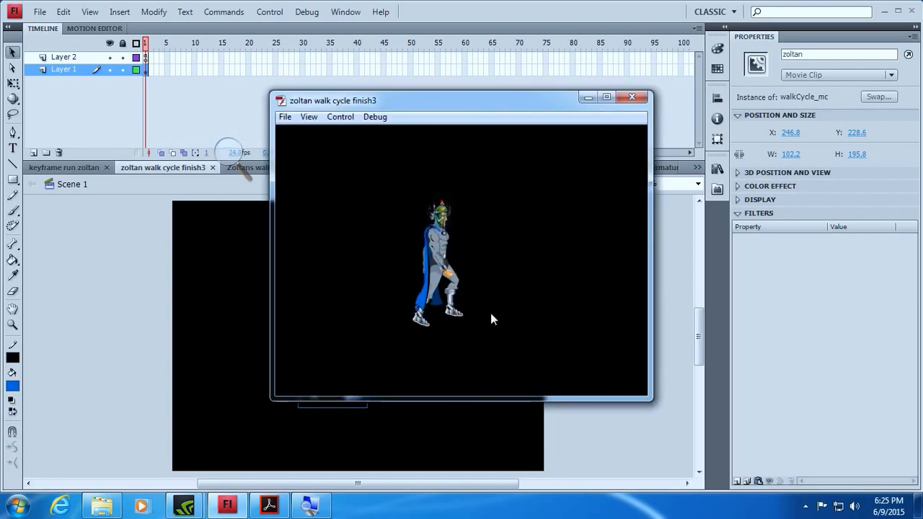
right_click(466, 229)
left_click(476, 236)
left_click_drag(531, 226, 438, 259)
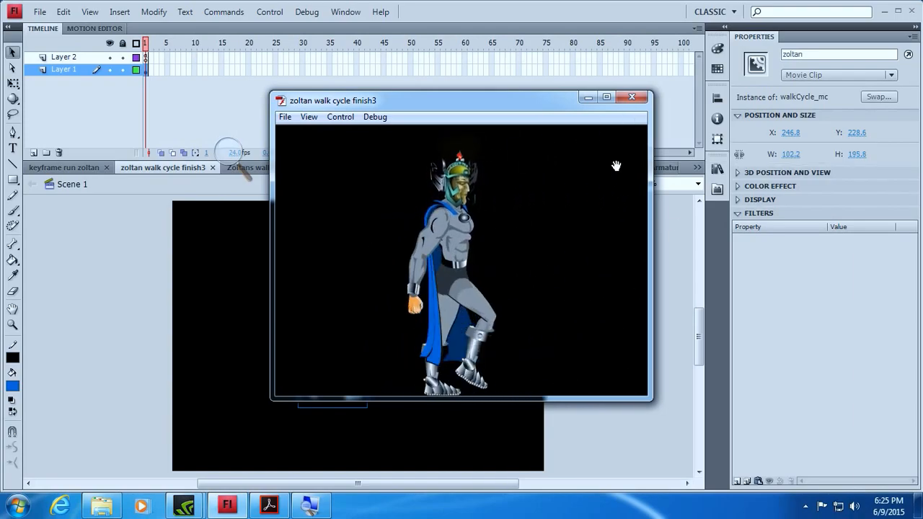
left_click(632, 98)
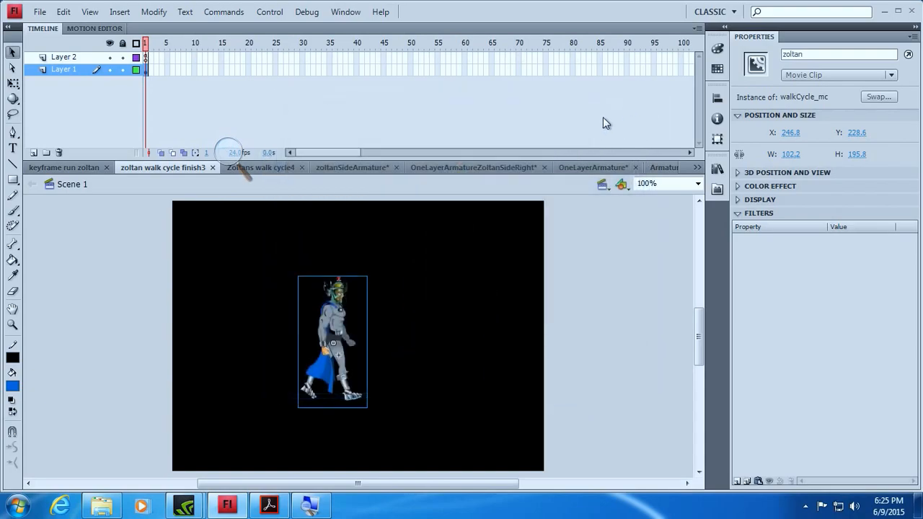
Step: Return to OneLayerArmatureZoltanSideRight, undo the keyframe conversion to restore the armature span, and deselect the figure
left_click(507, 166)
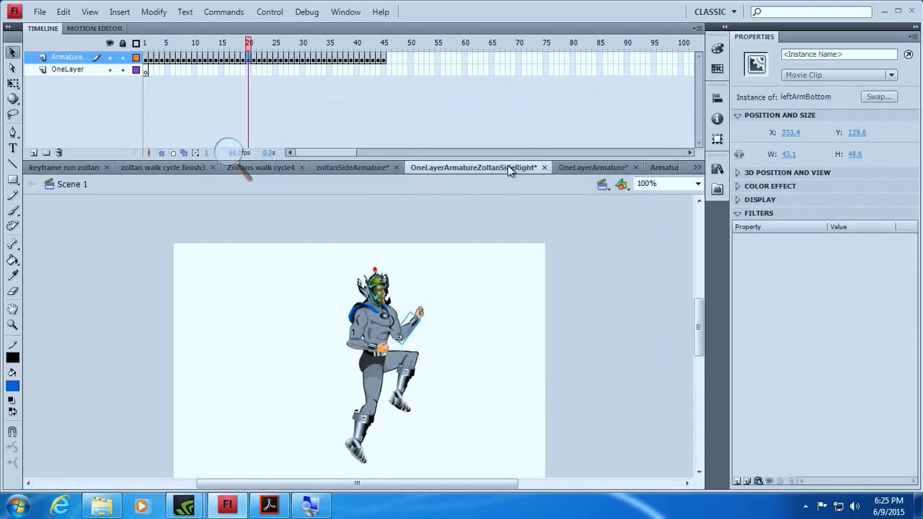
left_click(66, 12)
left_click(80, 29)
left_click(63, 12)
left_click(81, 28)
left_click(64, 11)
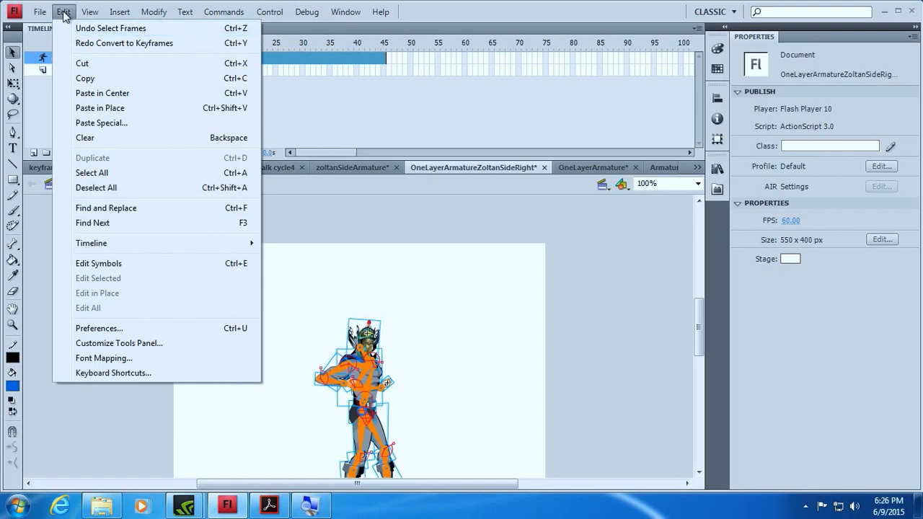
left_click(294, 228)
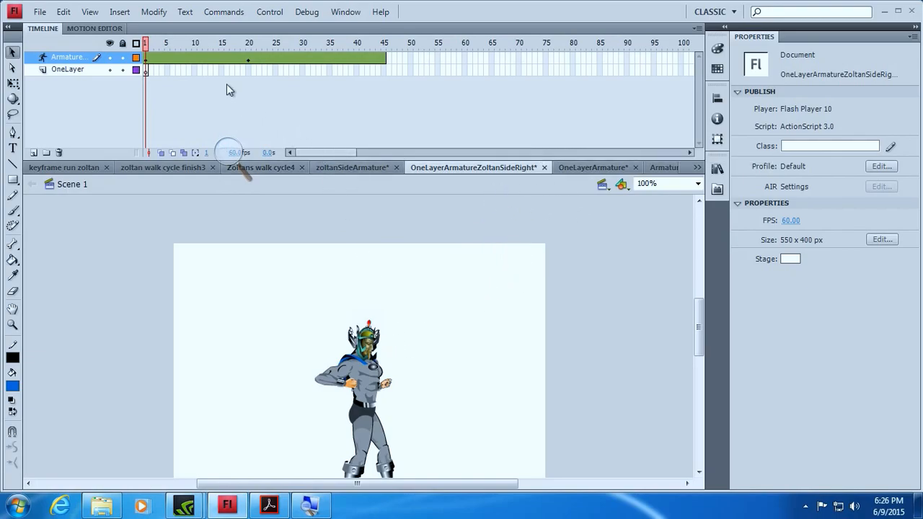
Step: At frame 6, swing the figure's right arm out behind the body and play the animation
left_click_drag(150, 43, 173, 47)
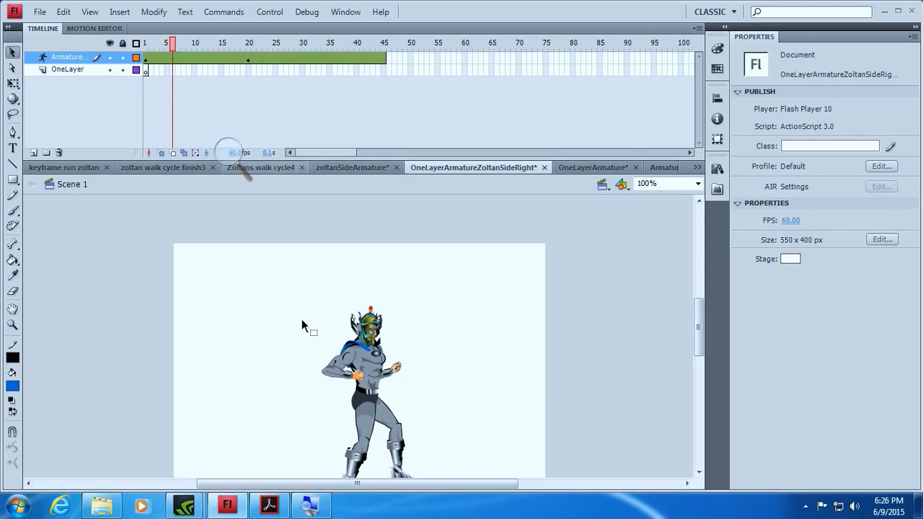
left_click_drag(351, 377, 296, 394)
key("Return")
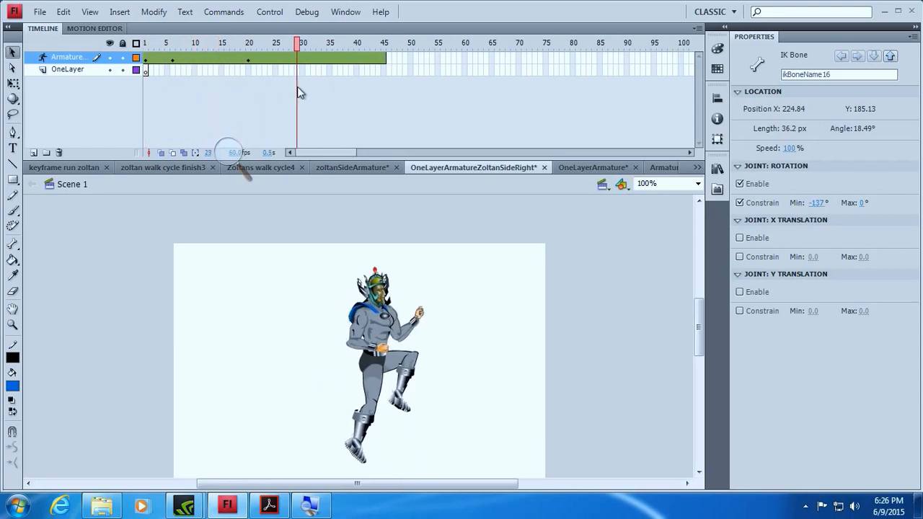
Step: At frame 31, reach both arms up past the head and rotate the whole figure forward into a near-horizontal dive
left_click_drag(187, 67, 307, 72)
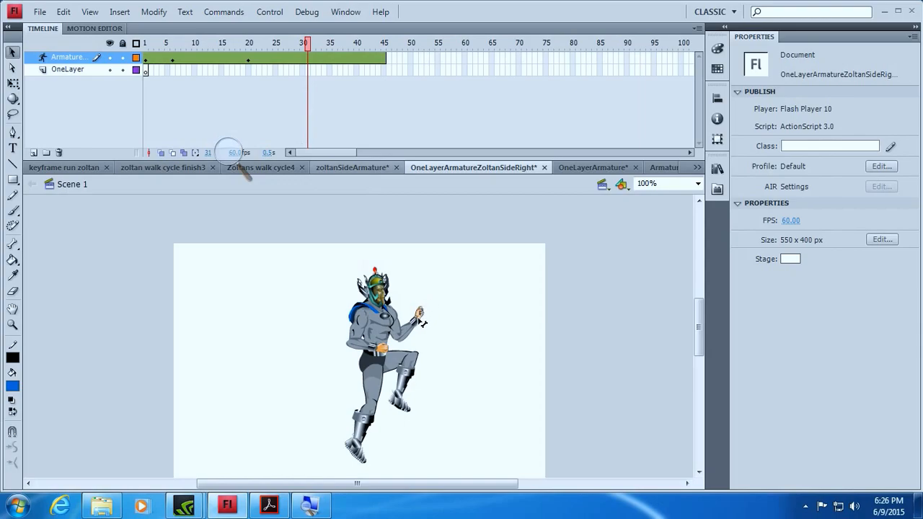
left_click_drag(424, 317, 441, 284)
left_click_drag(379, 353, 441, 283)
left_click(13, 83)
left_click_drag(288, 260, 322, 470)
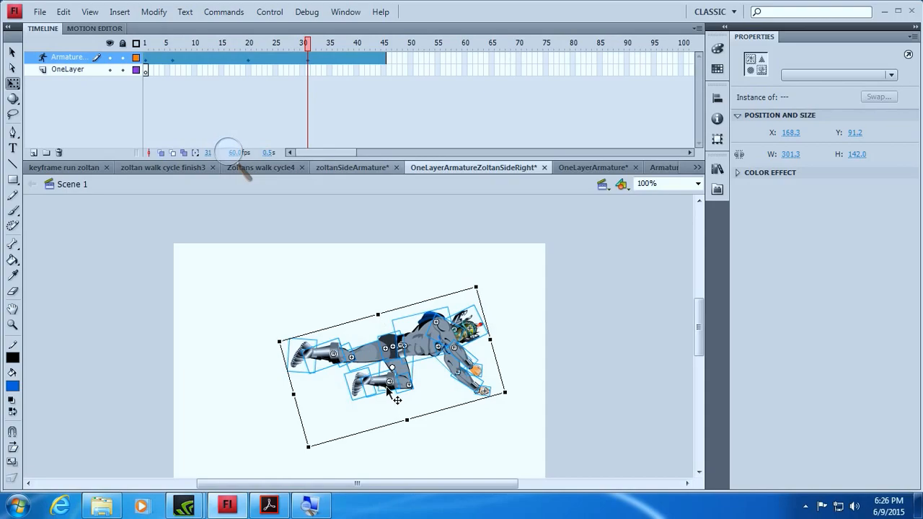
Step: At frame 37, stretch the bent leg back beside the other leg and tilt the chest downward
left_click_drag(308, 44, 341, 43)
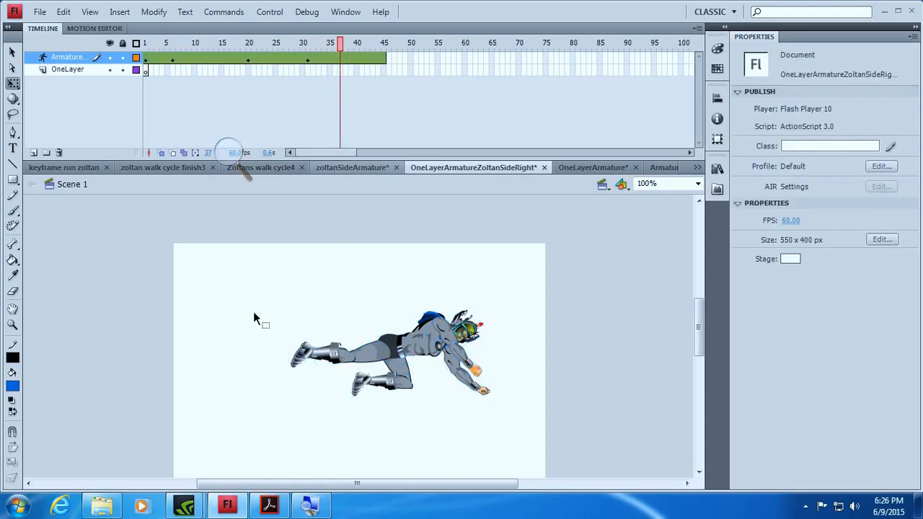
left_click(12, 53)
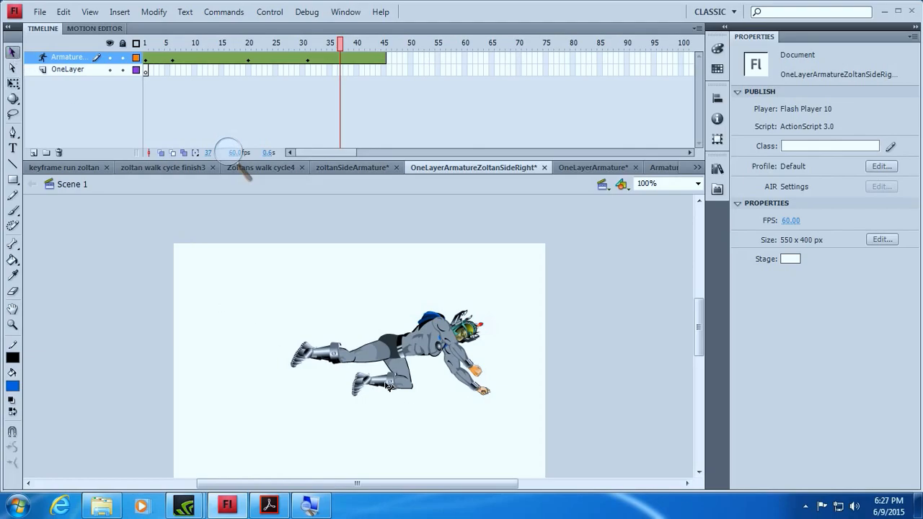
left_click_drag(371, 382, 302, 332)
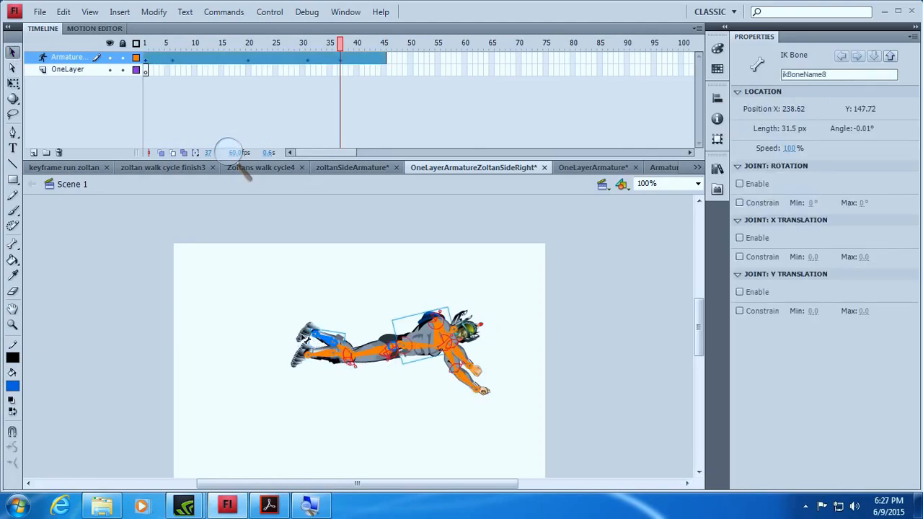
left_click(300, 331)
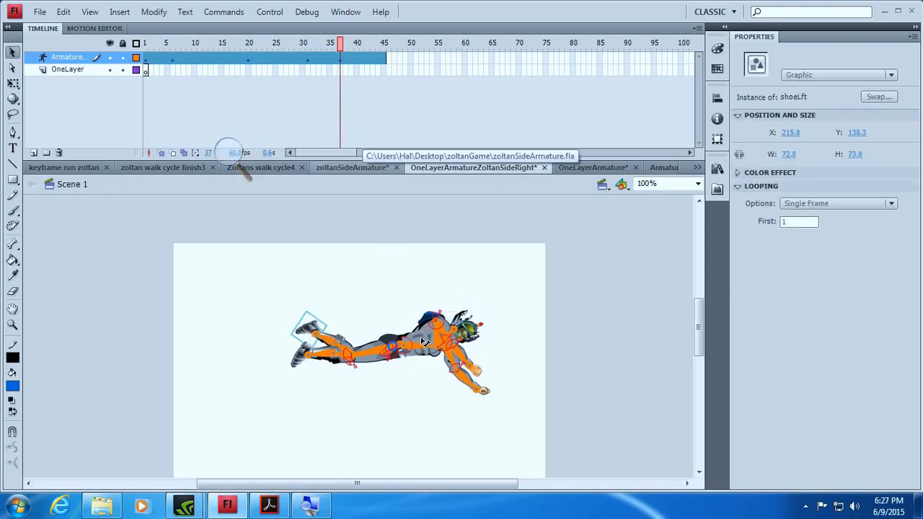
left_click_drag(425, 350, 422, 354)
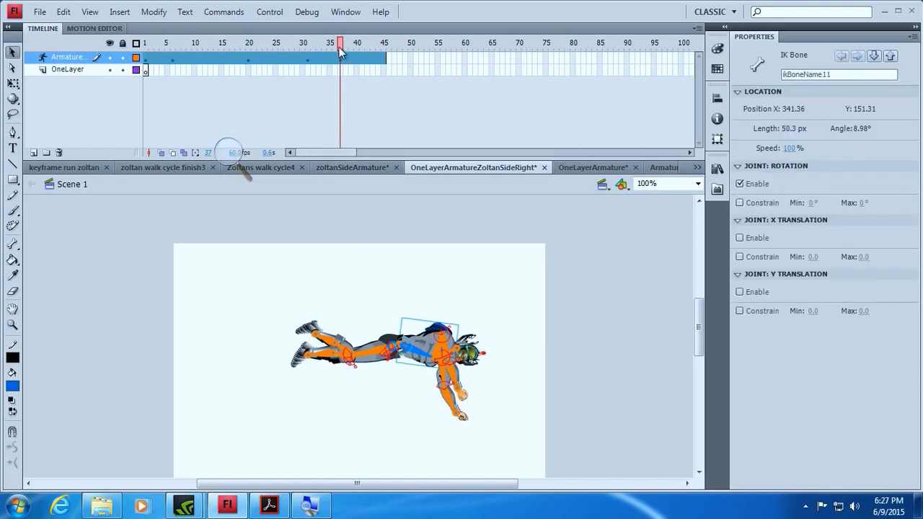
Step: At frame 42, use Free Transform to move the whole figure forward and rotate it into a head-down dive
left_click(352, 43)
mouse_move(354, 43)
left_mouse_down()
mouse_move(375, 42)
mouse_move(367, 42)
left_mouse_up()
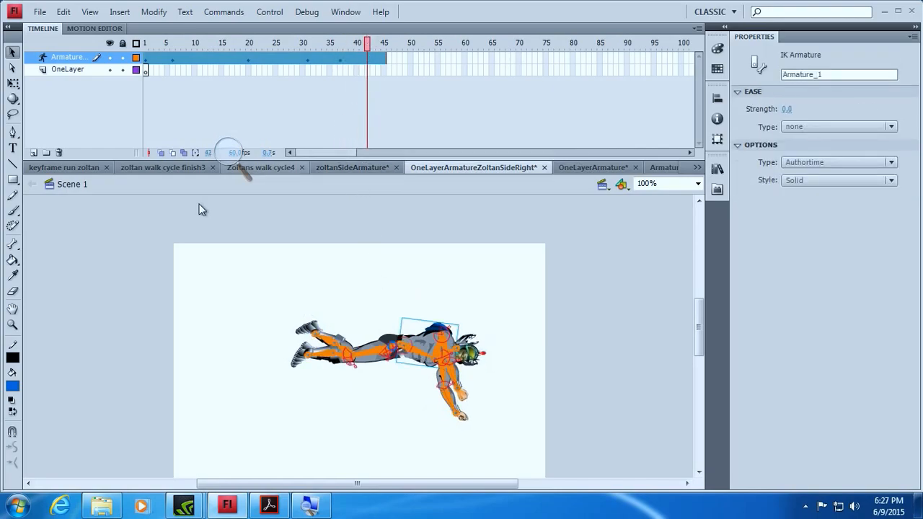
left_click(14, 83)
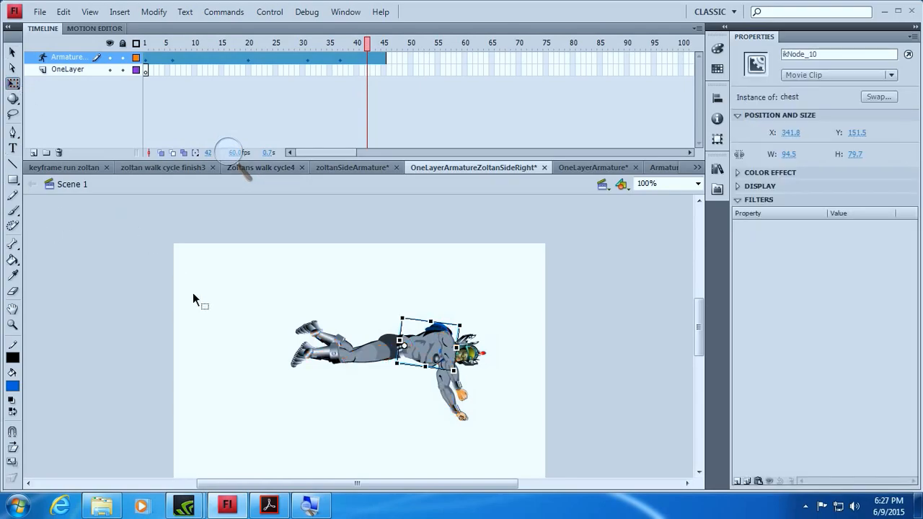
left_click_drag(295, 263, 489, 449)
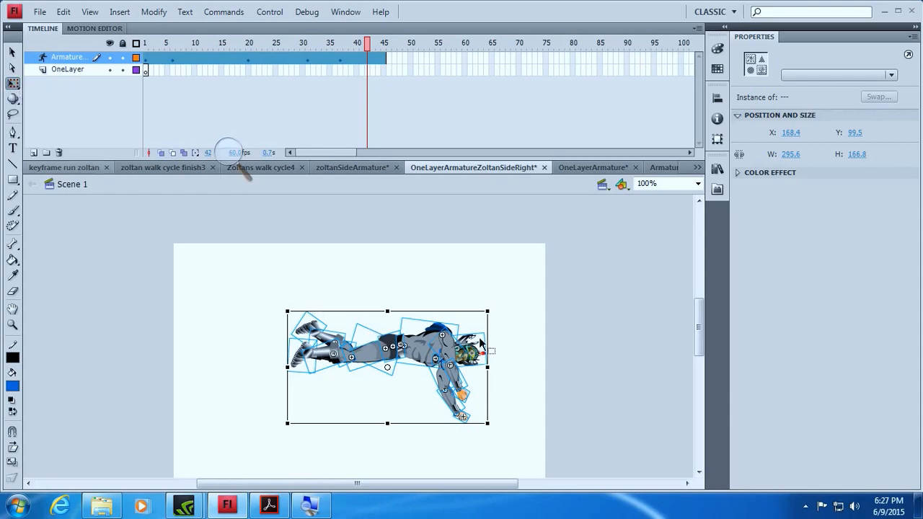
left_click_drag(437, 338, 467, 341)
left_click_drag(524, 307, 536, 374)
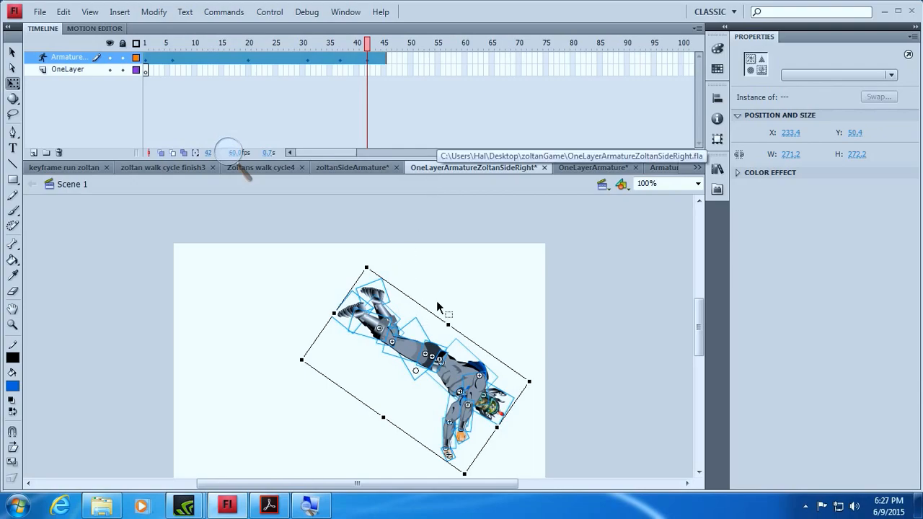
left_click(502, 320)
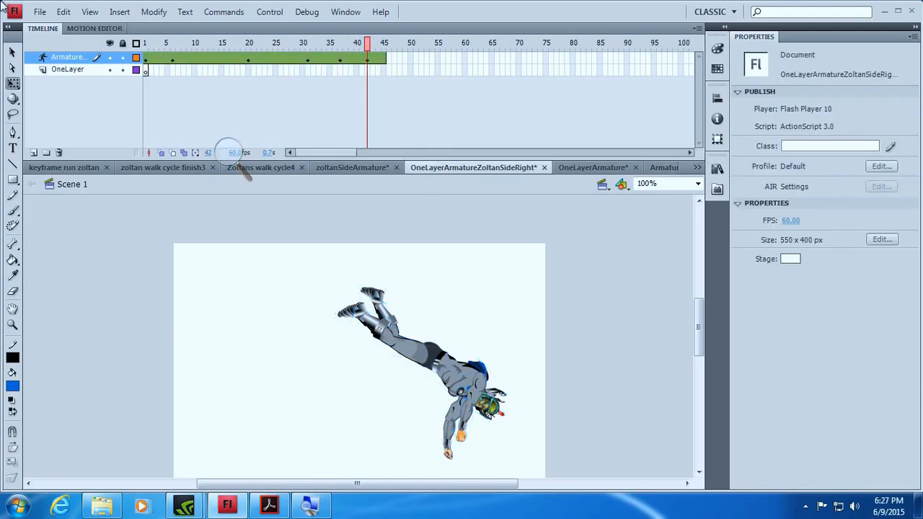
Step: Extend both arms ahead of the head and reposition the lower legs in the frame 42 pose
left_click(12, 54)
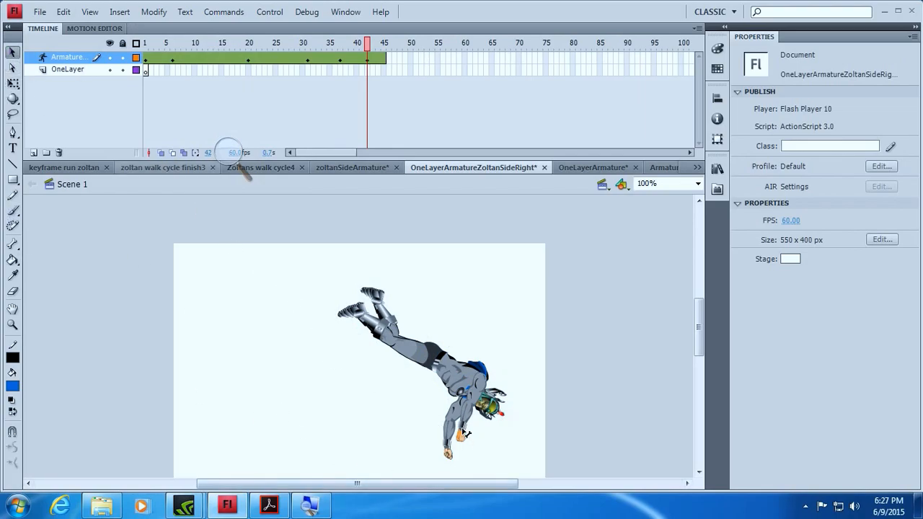
left_click_drag(467, 436, 507, 444)
left_click_drag(447, 449, 501, 441)
left_click_drag(383, 308, 365, 294)
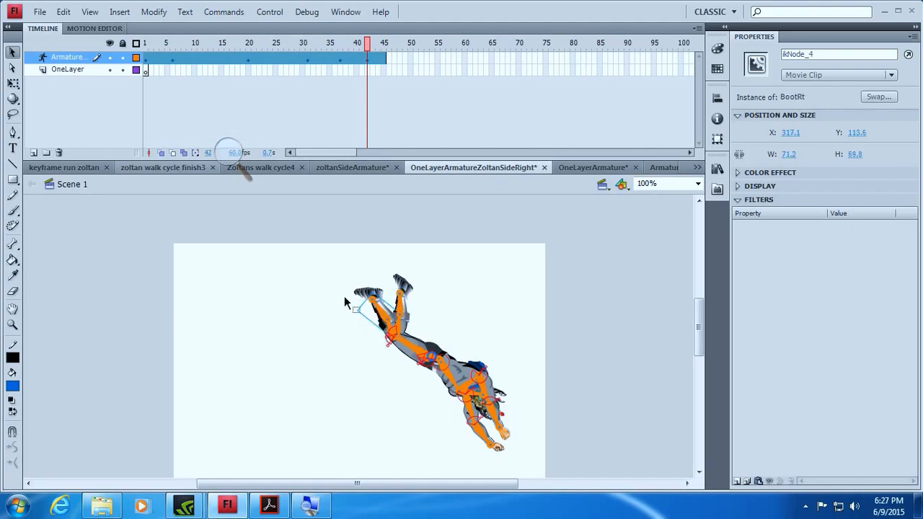
Step: Advance to frame 45, play and scrub the finished dive animation, and return to frame 1
mouse_move(367, 40)
left_mouse_down()
mouse_move(141, 40)
mouse_move(384, 40)
left_mouse_up()
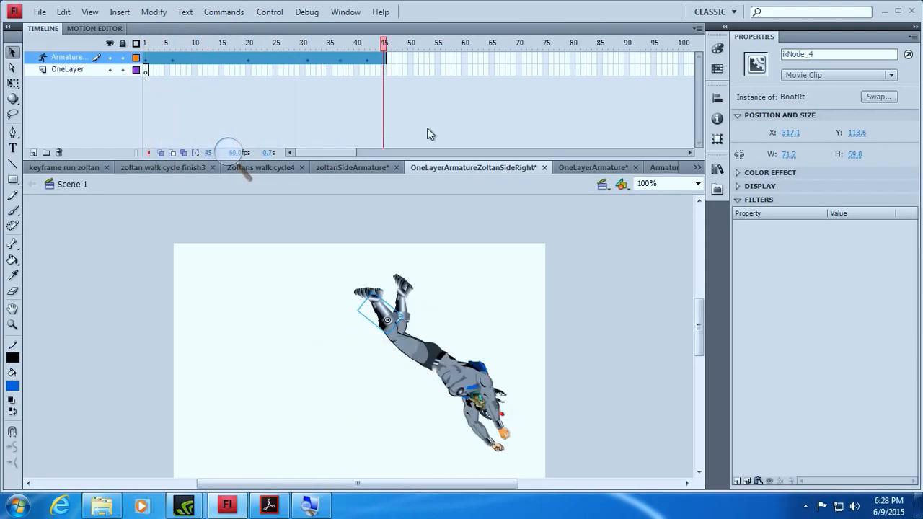
key("Return")
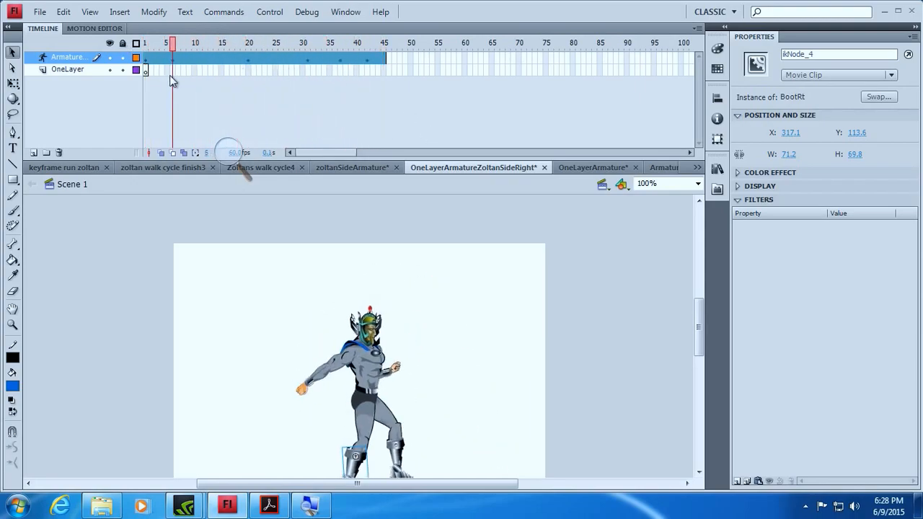
left_click(46, 54)
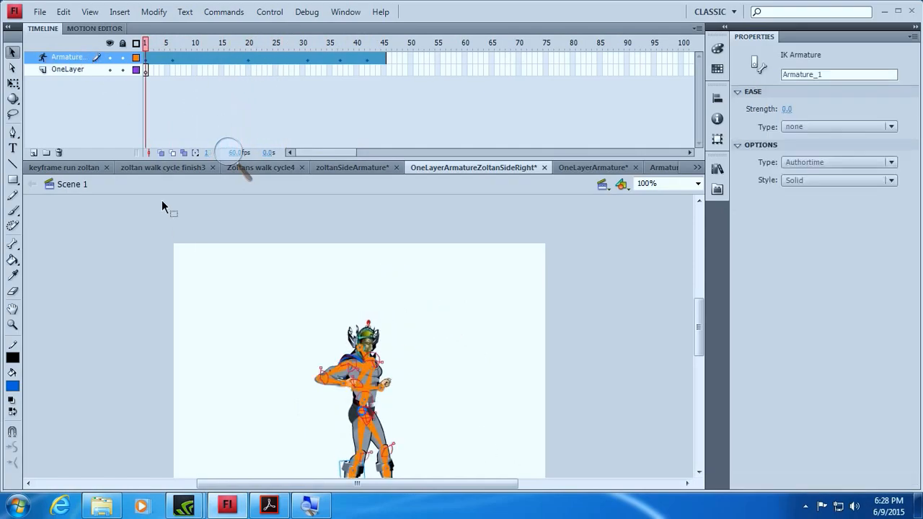
Step: Magnify the screen to 200% and, in zoltanSideArmature, bend the figure's right elbow back behind the body at frame 5
left_click(232, 151)
left_click(245, 160)
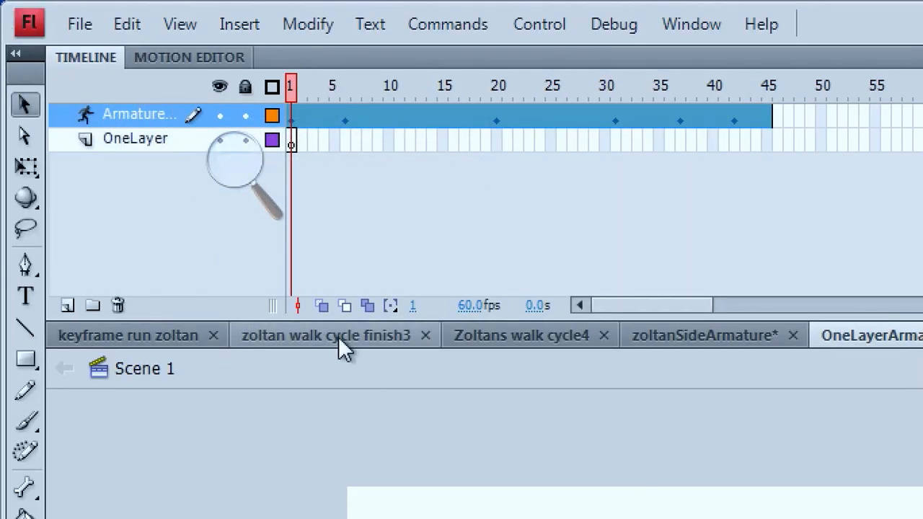
left_click(708, 336)
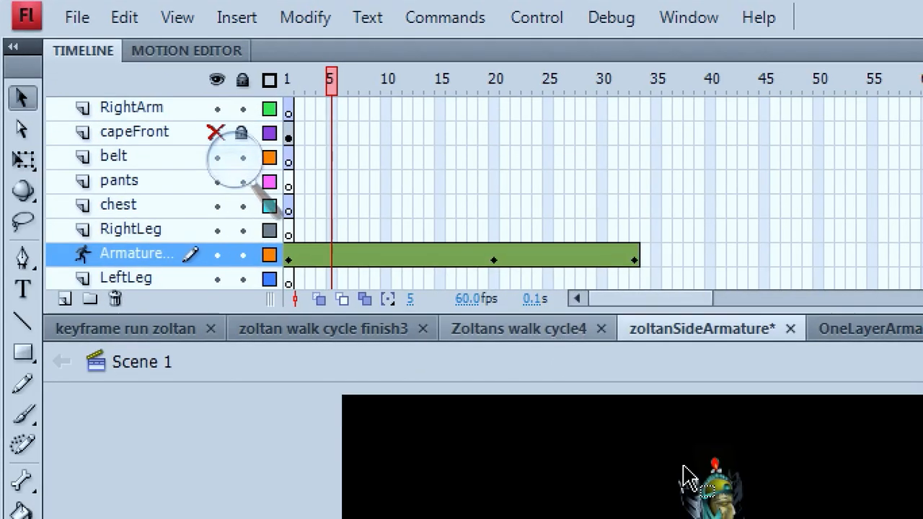
scroll(692, 474, "down", 5)
scroll(692, 461, "up", 3)
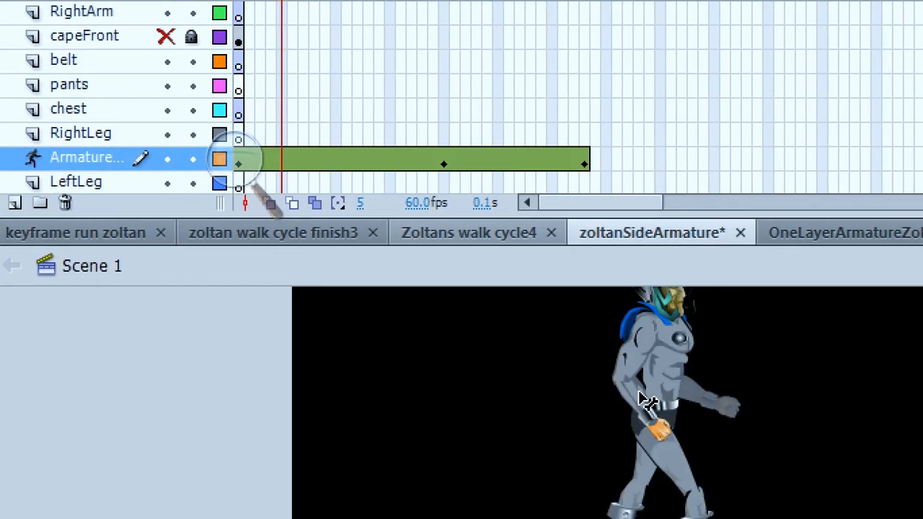
left_click_drag(649, 422, 620, 371)
left_click(228, 155)
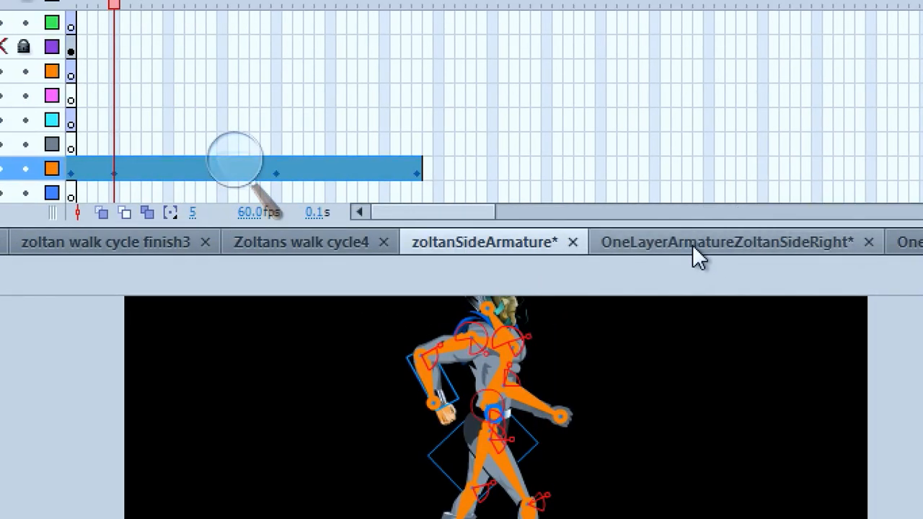
Step: Switch back to OneLayerArmatureZoltanSideRight, view the full armature figure, and reset the screen magnification to 100%
left_click(696, 256)
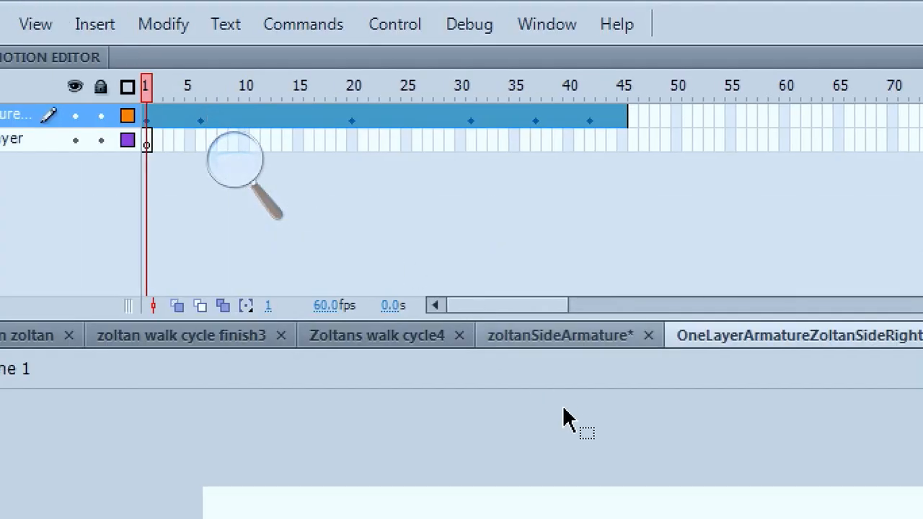
scroll(504, 437, "down", 6)
scroll(503, 437, "up", 2)
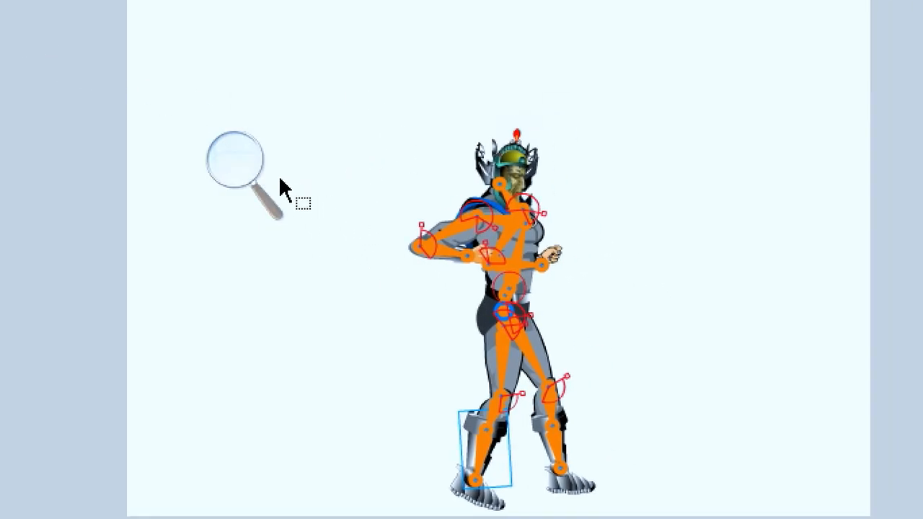
left_click(232, 161)
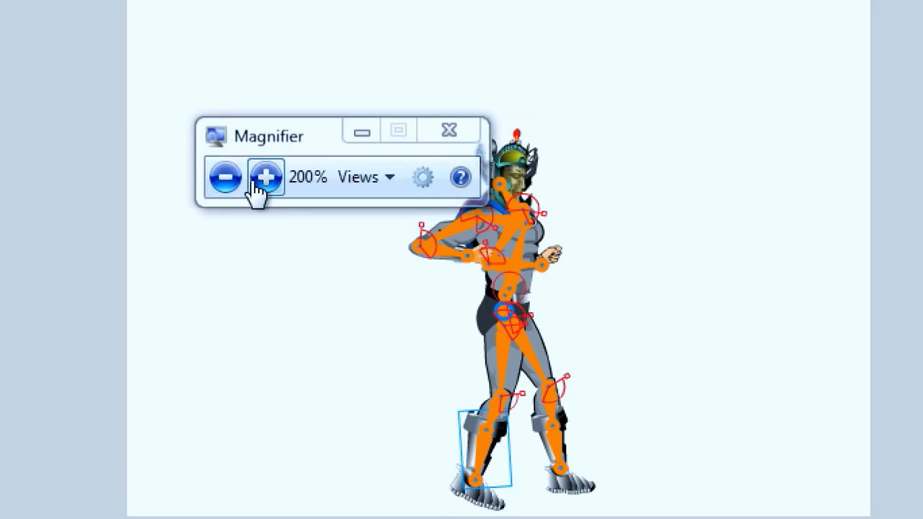
left_click(226, 176)
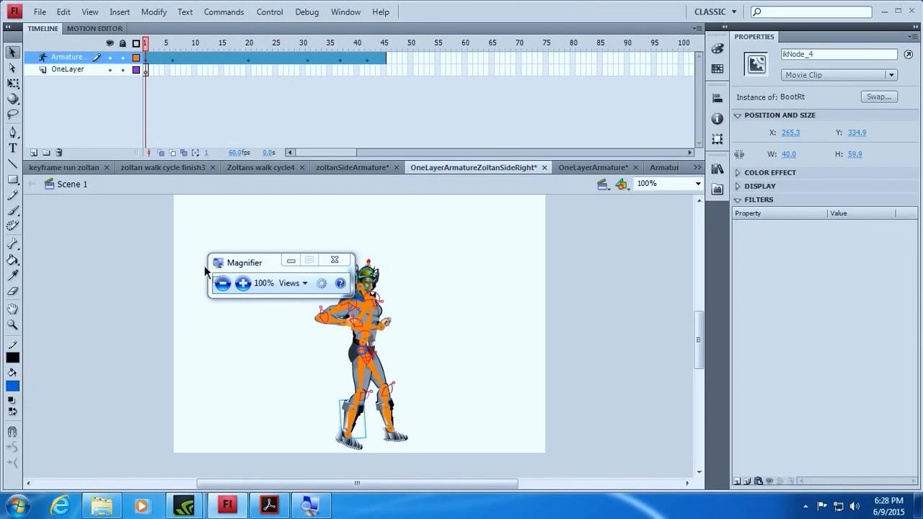
Step: Select the right boot with Free Transform, open its BootRt symbol for editing in place, and magnify the screen to examine its registration point
left_click(12, 53)
left_click(12, 83)
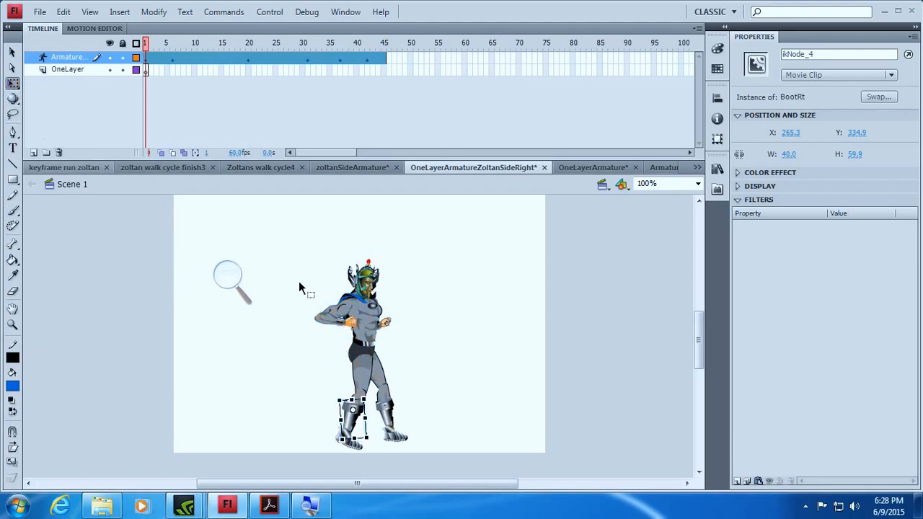
double_click(353, 425)
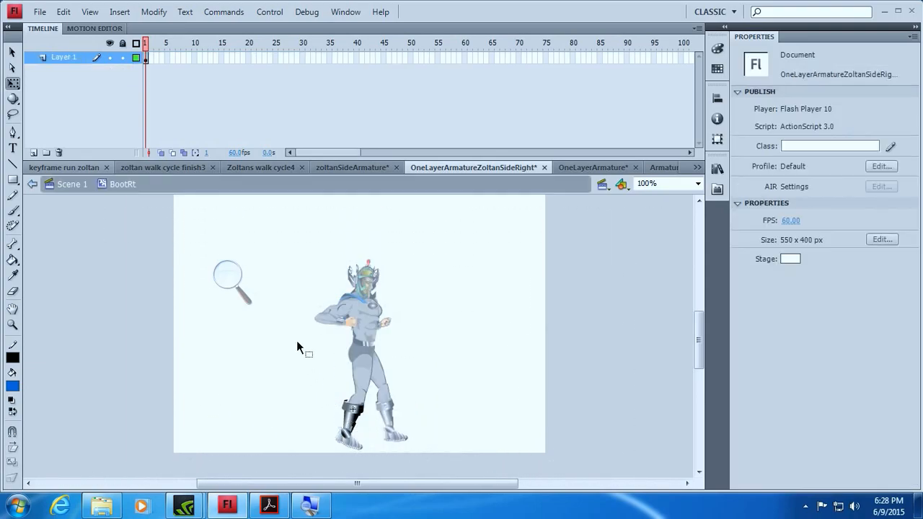
left_click(234, 271)
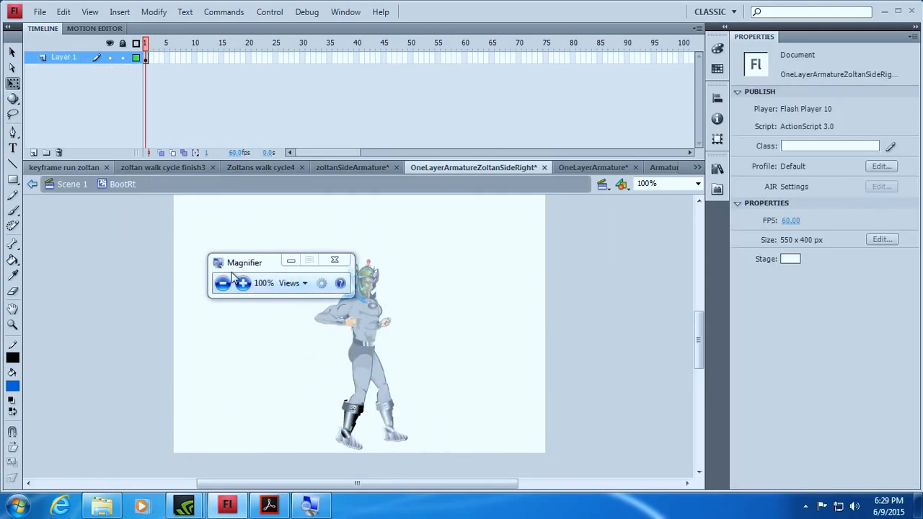
left_click(243, 283)
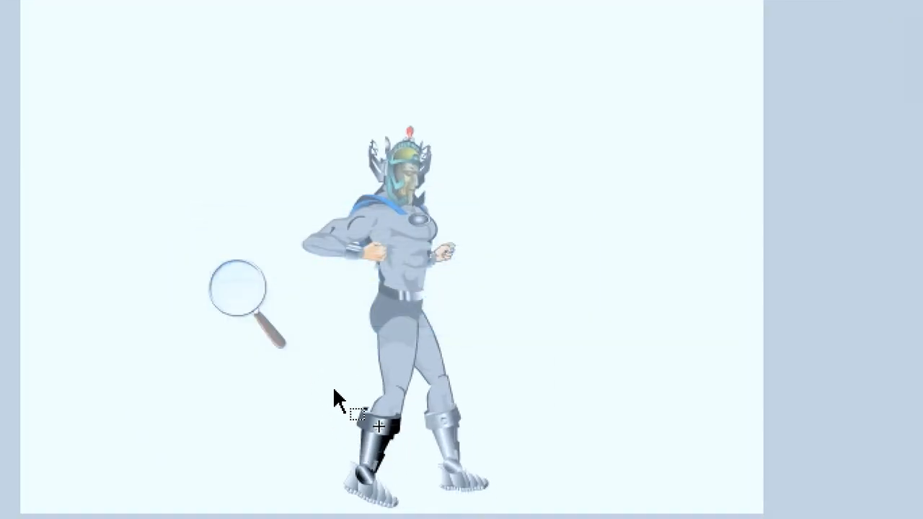
Step: Reset the screen magnification to 100% and leave BootRt to return to Scene 1
left_click(238, 300)
left_click(234, 308)
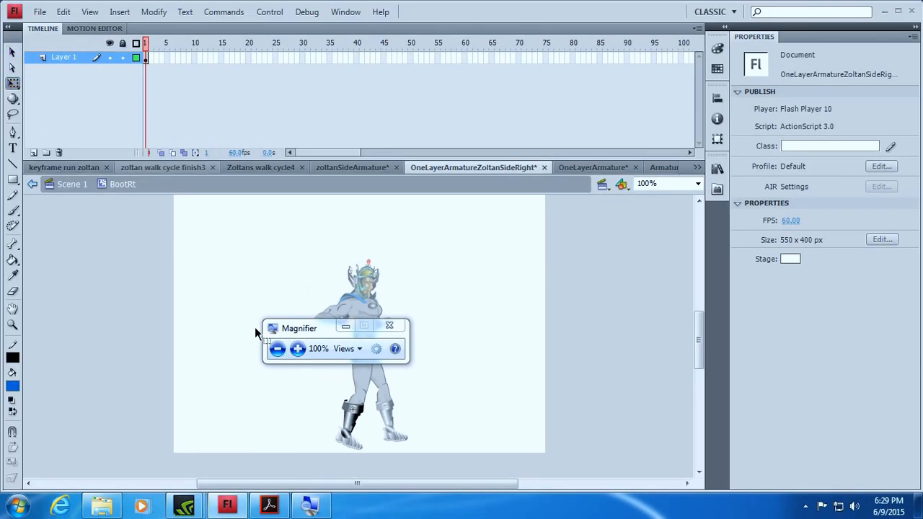
left_click(352, 417)
double_click(309, 406)
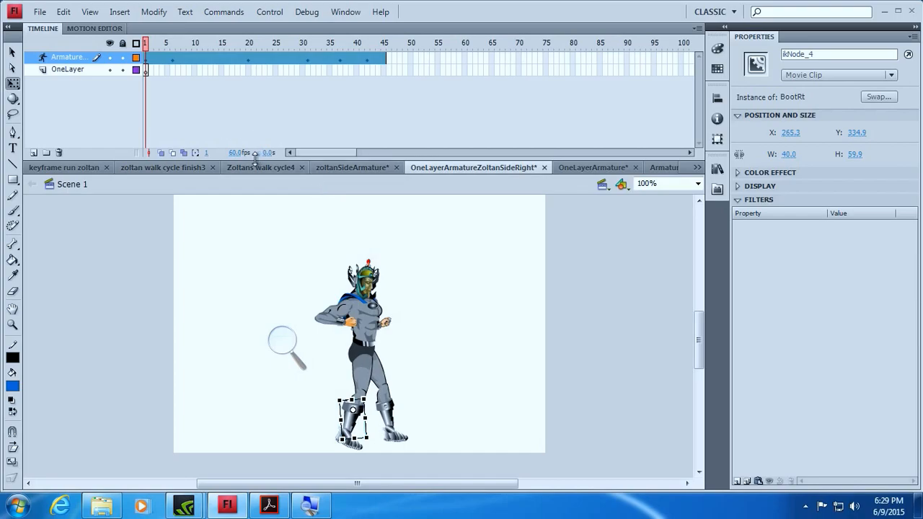
Step: Create a new Flash File (ActionScript 3.0) document and draw a blue rectangle about 114 x 68 px in the stage's upper left area
left_click(41, 12)
left_click(58, 29)
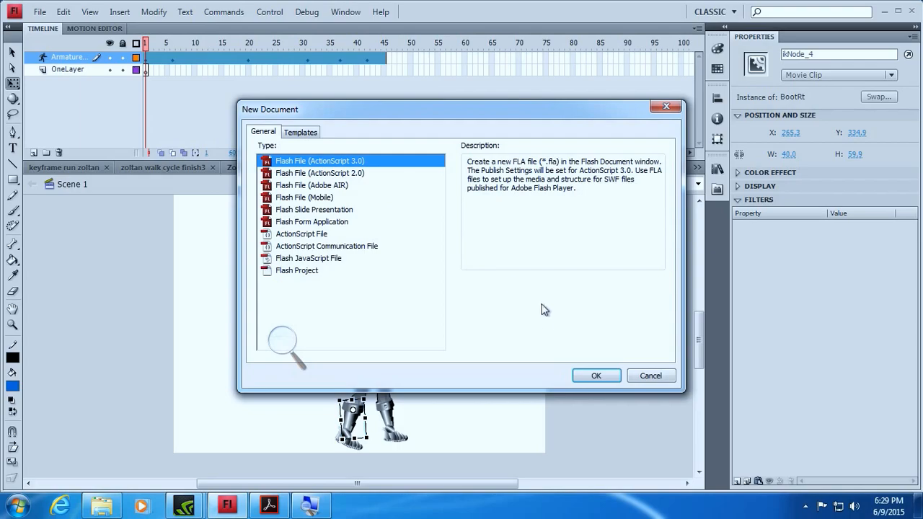
left_click(12, 180)
left_click_drag(209, 260, 286, 306)
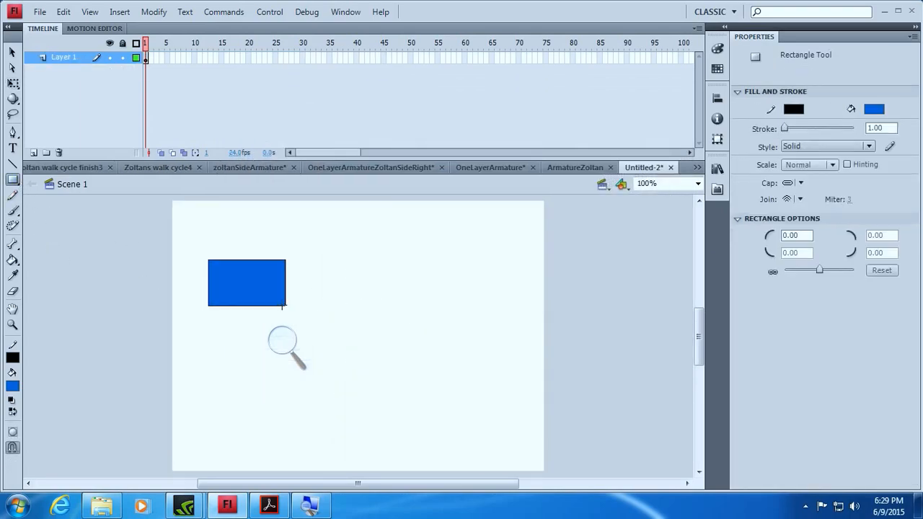
Step: Select the whole rectangle with its outline and convert it to a movie clip named Symbol 1
left_click(12, 85)
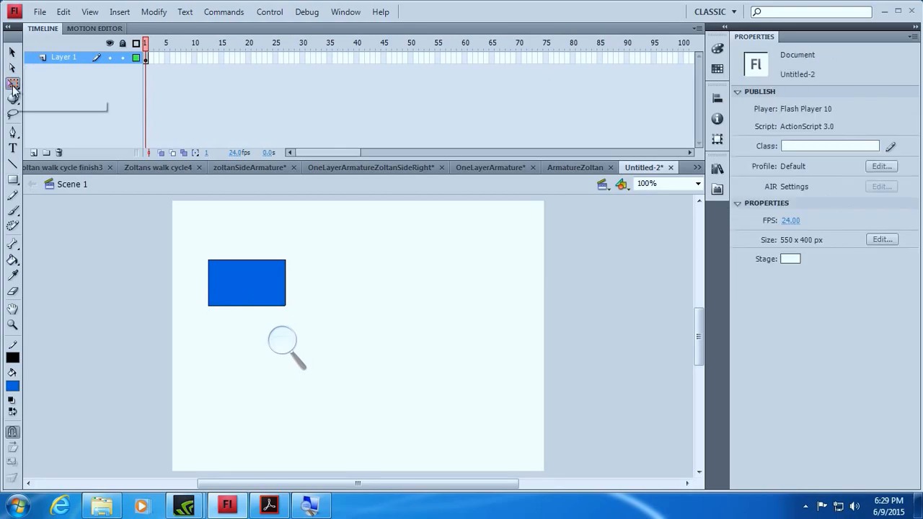
left_click(12, 52)
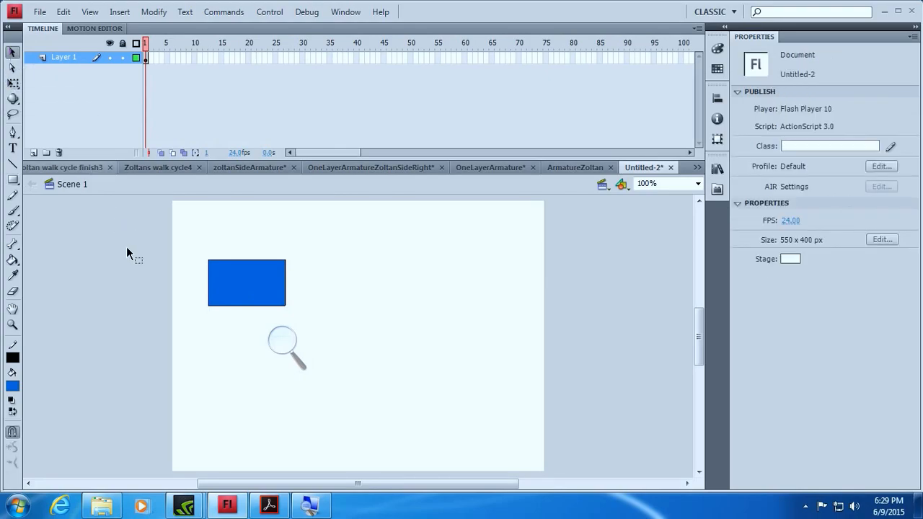
left_click_drag(198, 251, 307, 329)
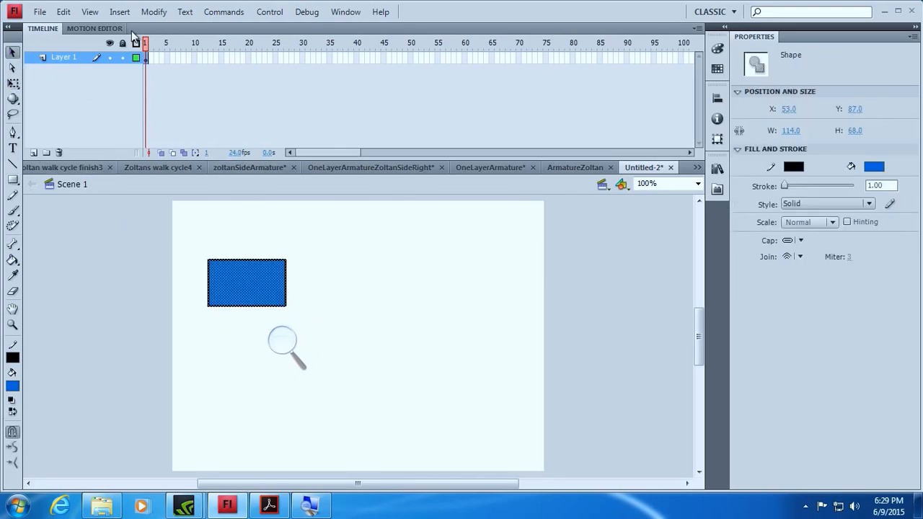
left_click(155, 12)
left_click(173, 45)
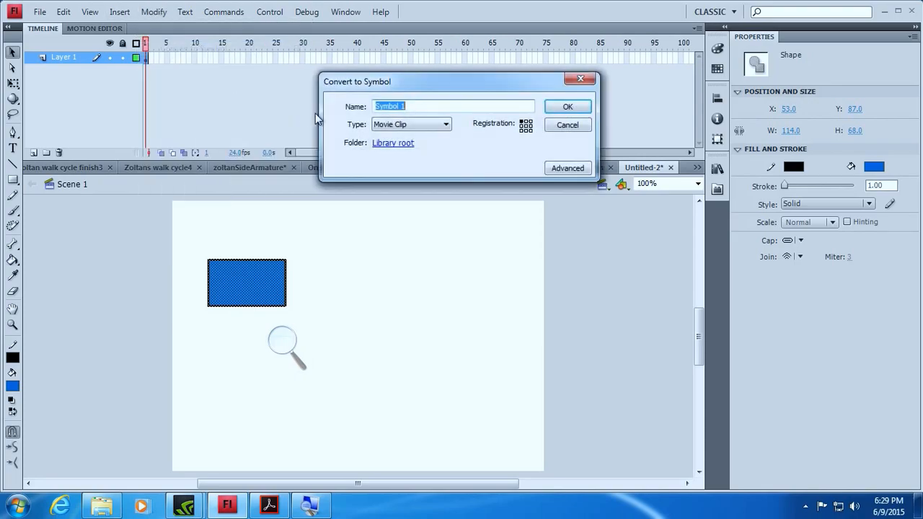
left_click(563, 107)
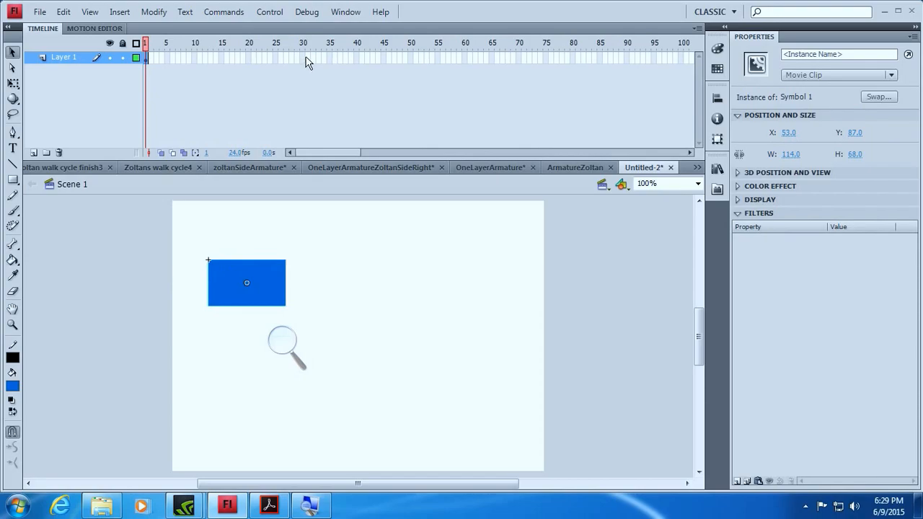
Step: Insert a keyframe at frame 20 of Layer 1 and create a classic tween from frame 1 to it
right_click(250, 59)
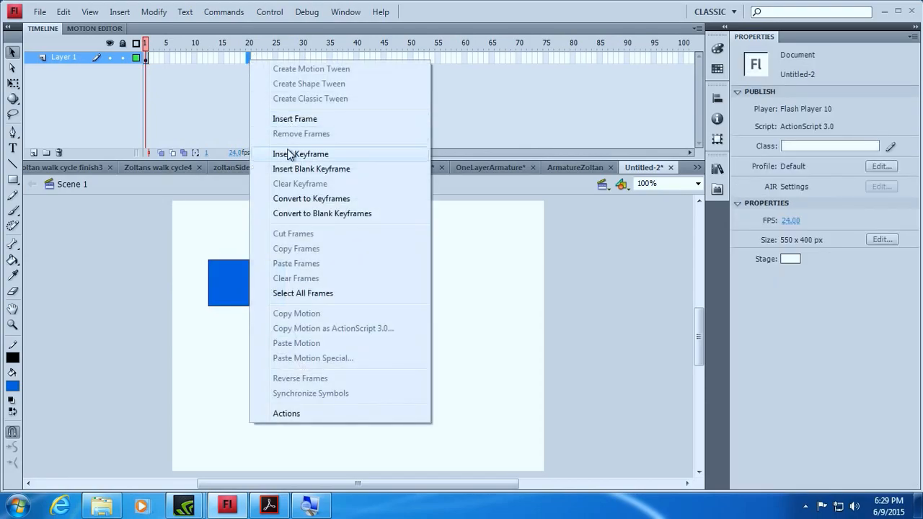
left_click(292, 154)
mouse_move(239, 60)
left_mouse_down()
mouse_move(254, 59)
mouse_move(247, 55)
left_mouse_up()
right_click(248, 59)
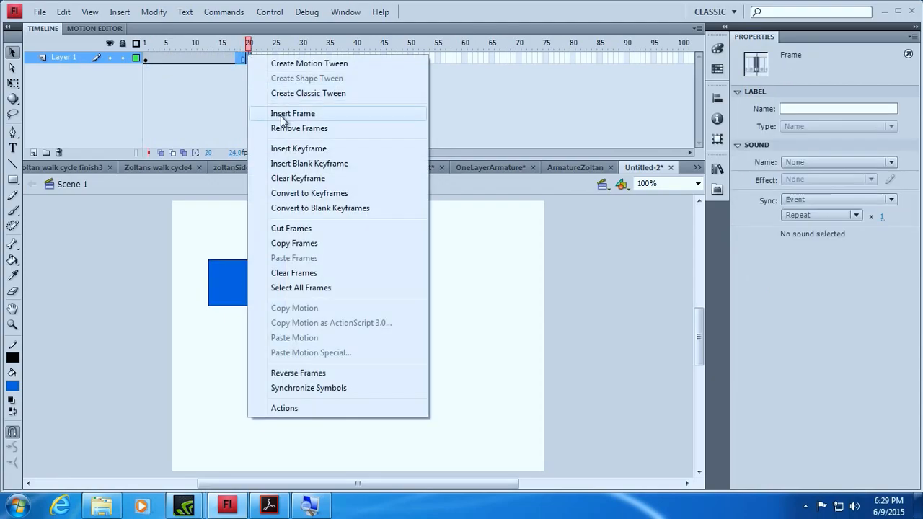
left_click(303, 85)
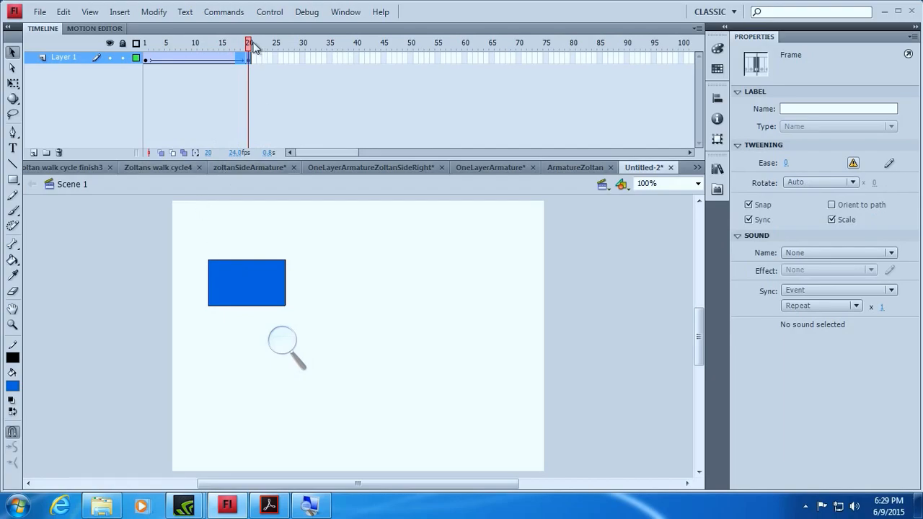
Step: Move the rectangle at frame 1 straight up to about Y 3 near the stage's top edge, and scrub the tween to frame 20
left_click(146, 59)
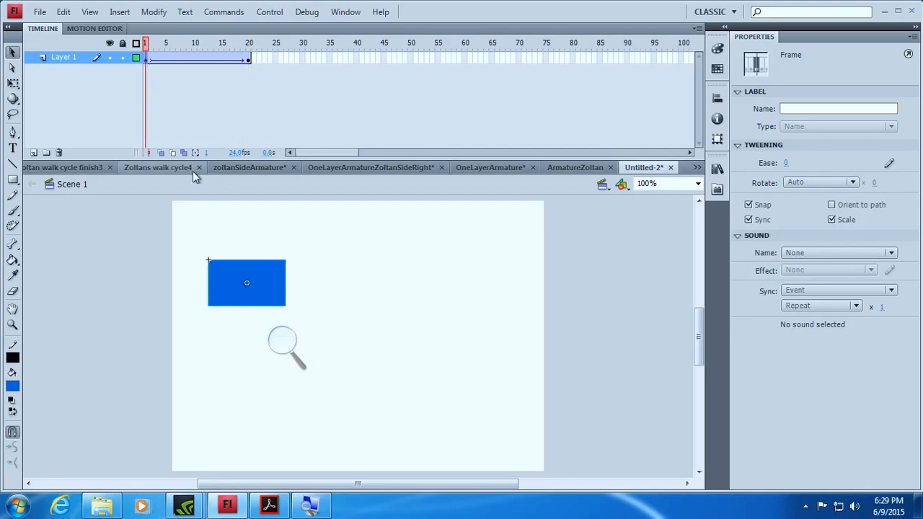
left_click_drag(230, 268, 227, 207)
left_click_drag(145, 41, 251, 36)
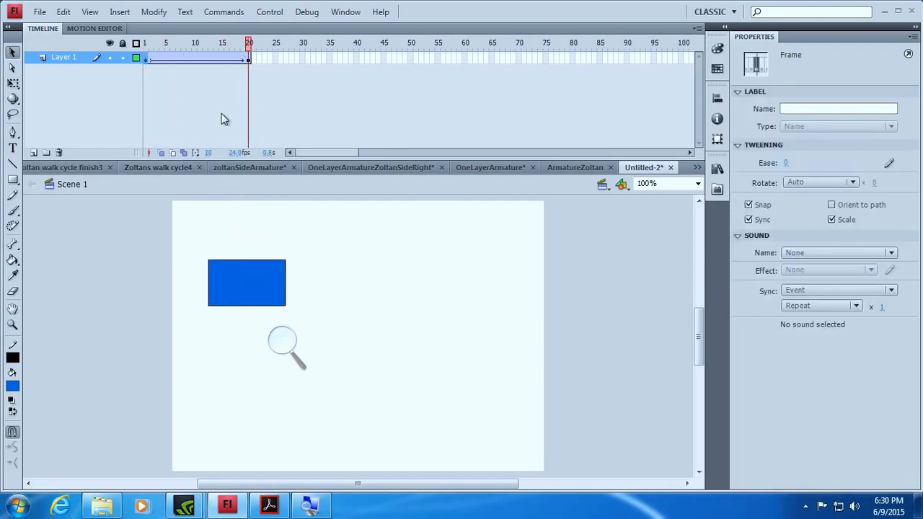
Step: Show the frame 1 rectangle's transformation point, open Symbol 1 to examine its registration point, and return to Scene 1
left_click(145, 59)
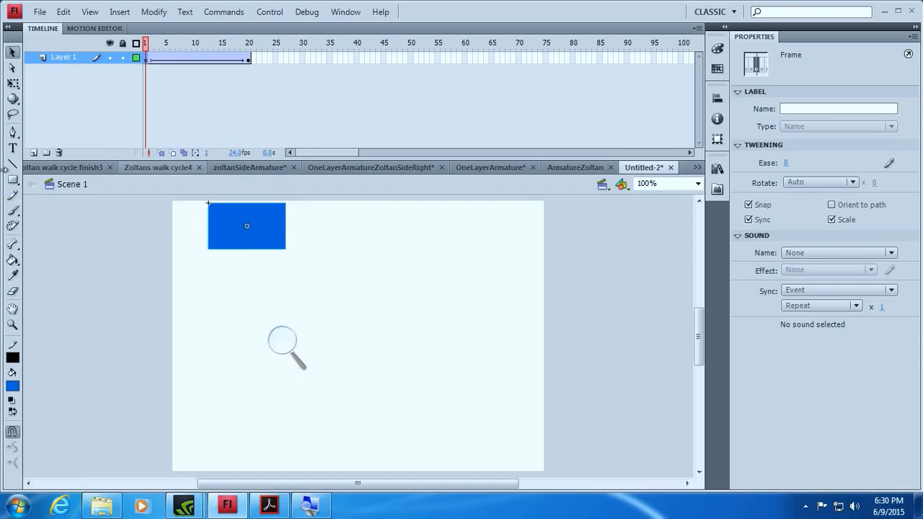
left_click(13, 85)
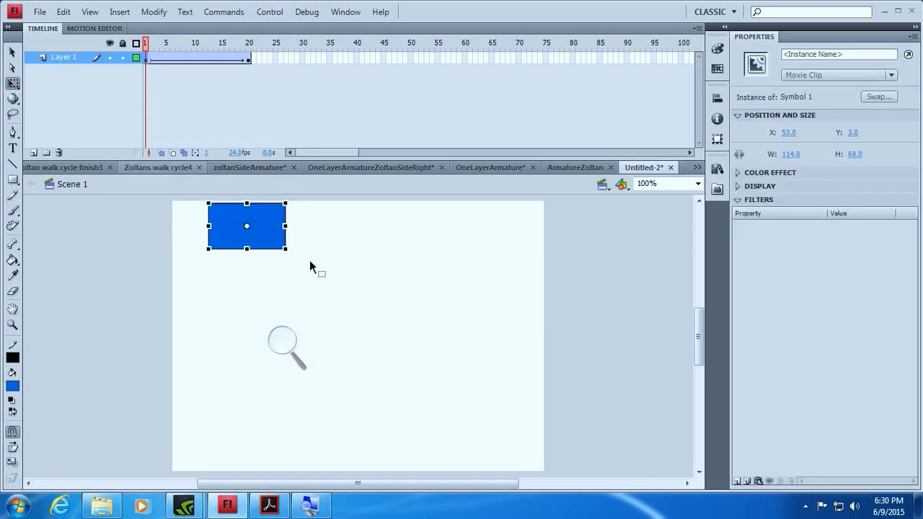
double_click(241, 234)
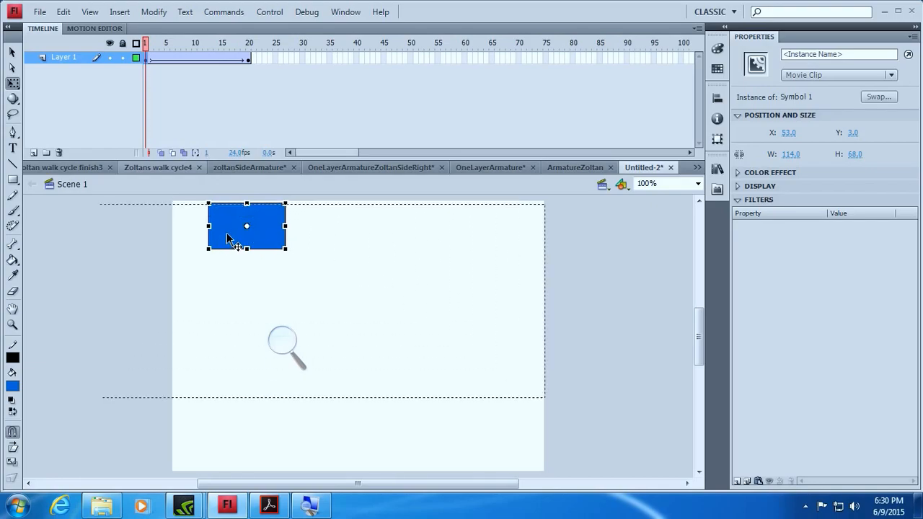
left_click(225, 279)
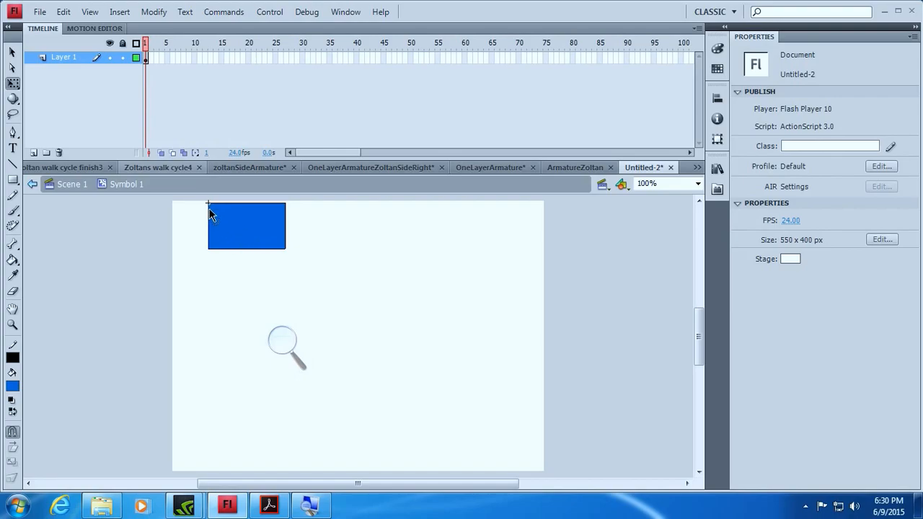
double_click(201, 287)
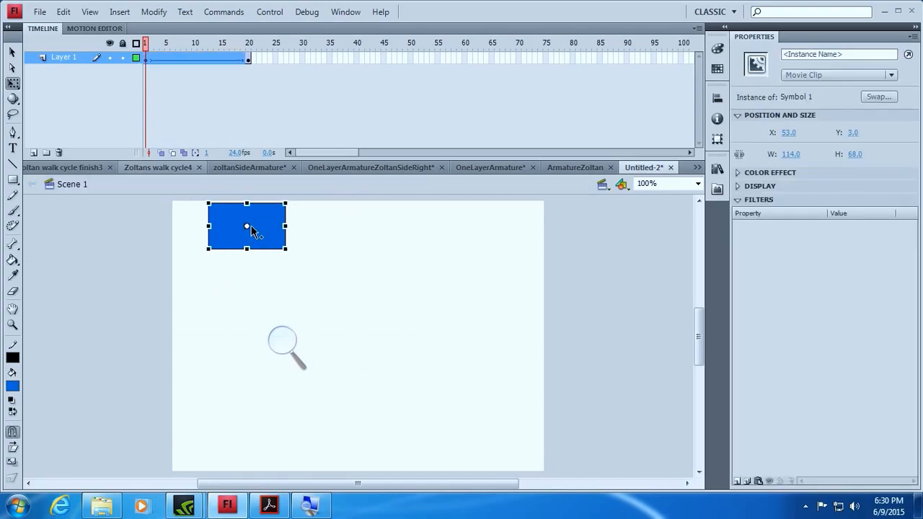
Step: Shift the frame 1 rectangle's transformation point from its center toward its right side, and scrub the tween back to frame 1
left_click_drag(249, 228, 271, 227)
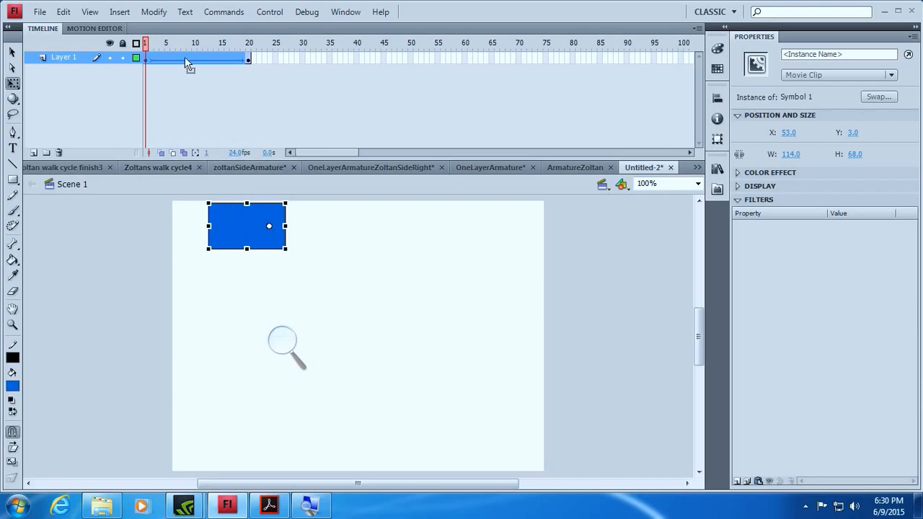
left_click_drag(145, 45, 248, 36)
left_click(145, 57)
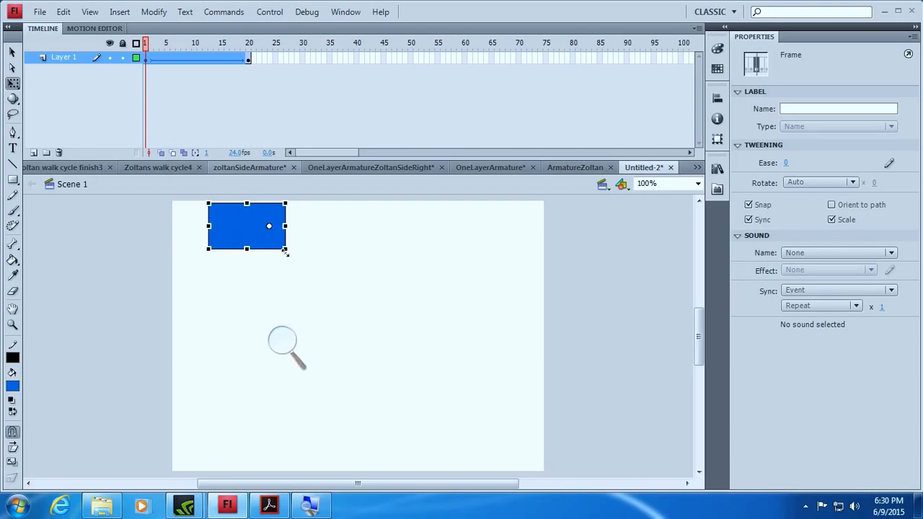
Step: Rotate the frame 1 rectangle about 45 degrees clockwise around its shifted transformation point, and scrub the tween between frames 1 and 20
left_click_drag(299, 252, 278, 273)
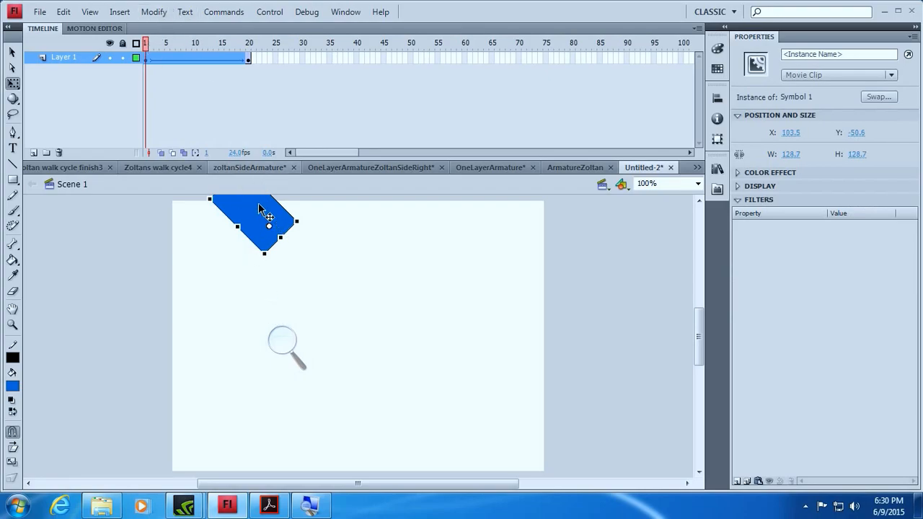
left_click_drag(146, 43, 247, 90)
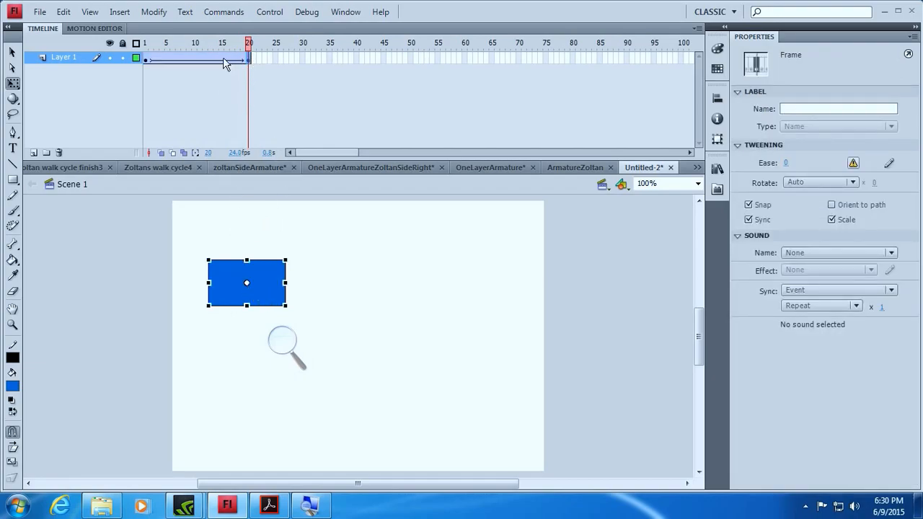
left_click_drag(247, 42, 139, 25)
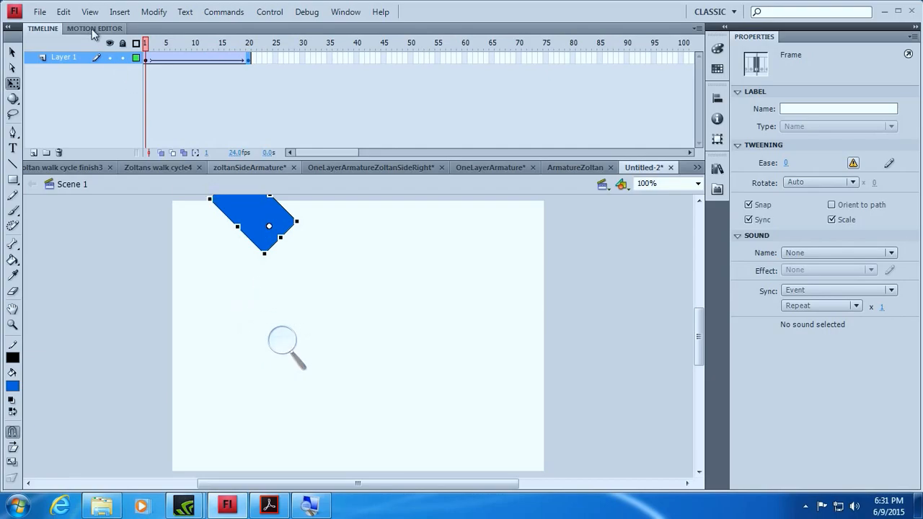
left_click_drag(146, 45, 251, 69)
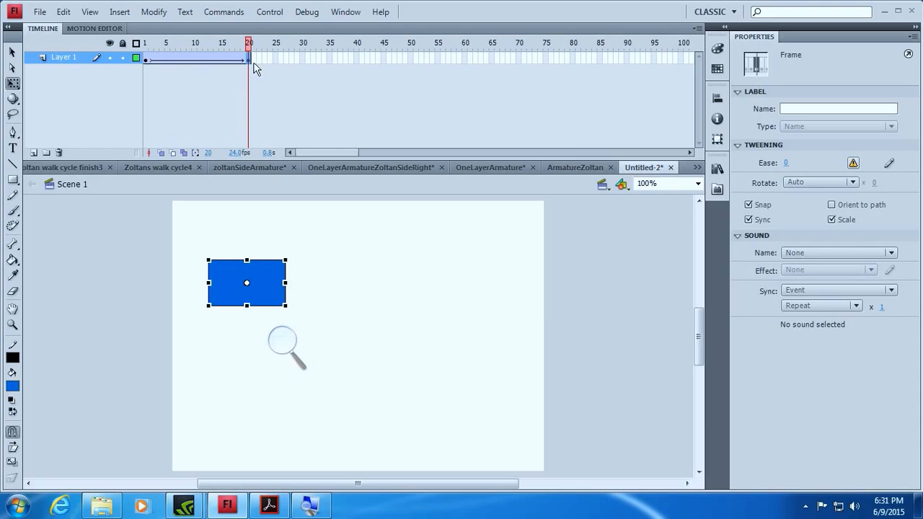
Step: Insert a keyframe at frame 35, move its rectangle horizontally to the right to about X 218, and preview the second tween
left_click(328, 56)
right_click(328, 56)
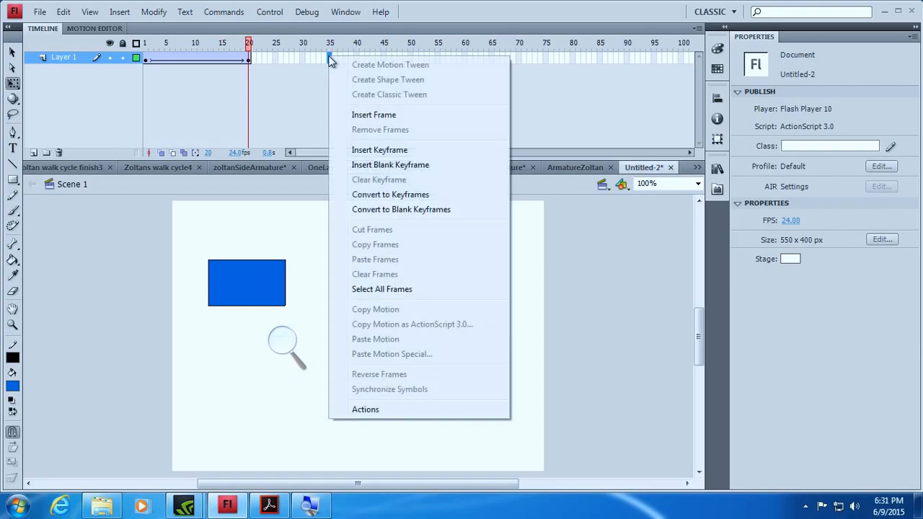
left_click(382, 152)
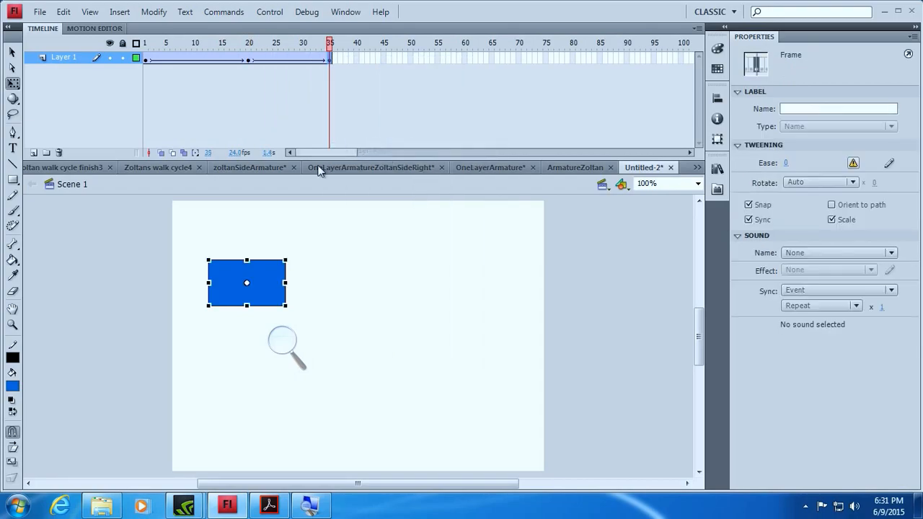
left_click_drag(235, 279, 347, 279)
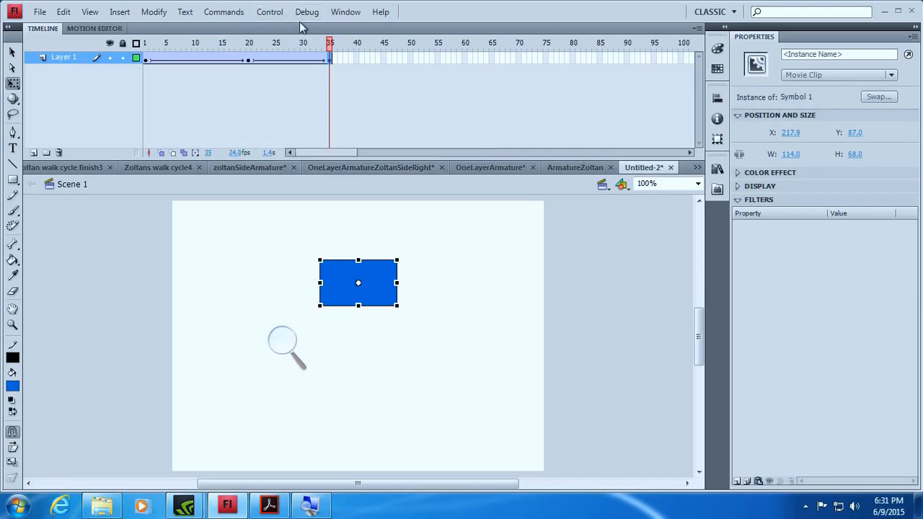
mouse_move(336, 52)
left_mouse_down()
mouse_move(144, 50)
mouse_move(329, 56)
mouse_move(253, 60)
mouse_move(261, 68)
mouse_move(332, 52)
mouse_move(250, 65)
mouse_move(366, 62)
mouse_move(272, 63)
mouse_move(333, 55)
left_mouse_up()
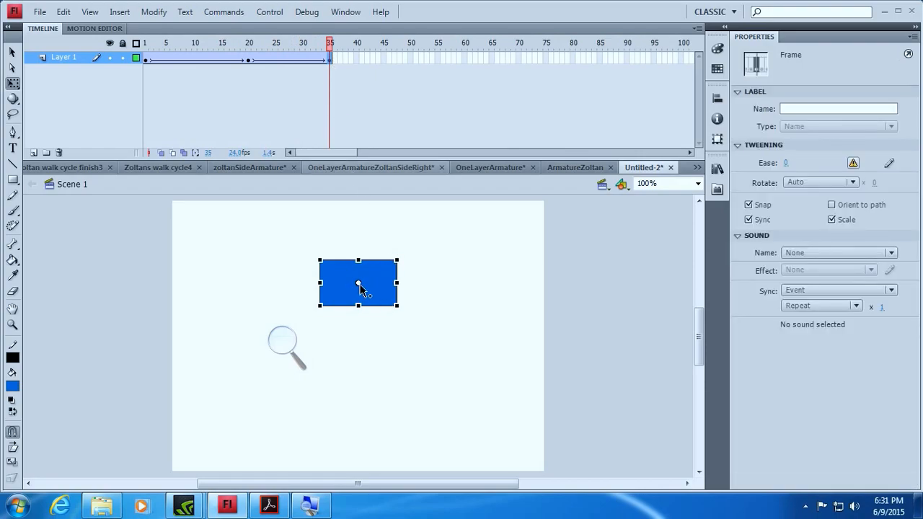
Step: Move the frame 35 rectangle's transformation point outside the shape, up and to its right, and scrub the tween to check the motion
left_click(414, 268)
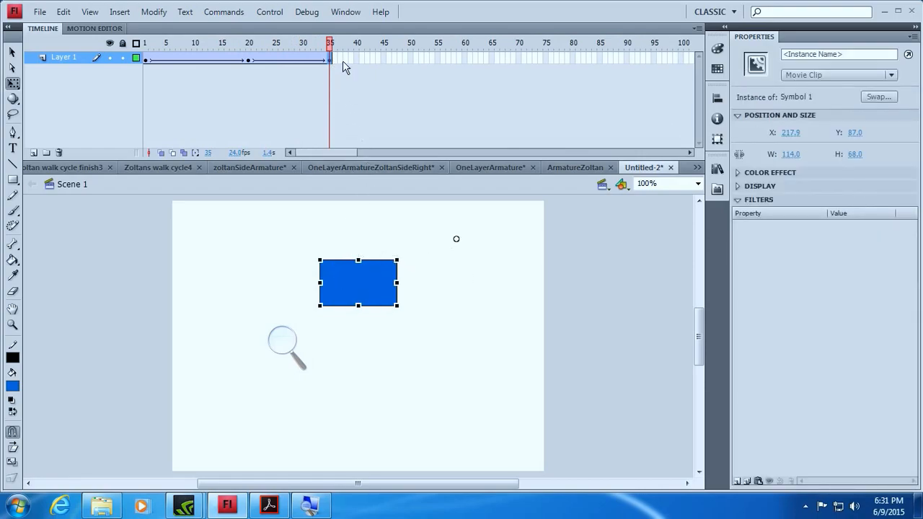
mouse_move(333, 45)
left_mouse_down()
mouse_move(259, 43)
mouse_move(330, 44)
mouse_move(168, 68)
mouse_move(239, 53)
mouse_move(340, 66)
mouse_move(202, 47)
mouse_move(251, 51)
mouse_move(229, 57)
mouse_move(221, 52)
mouse_move(348, 56)
mouse_move(167, 68)
mouse_move(227, 47)
mouse_move(330, 58)
left_mouse_up()
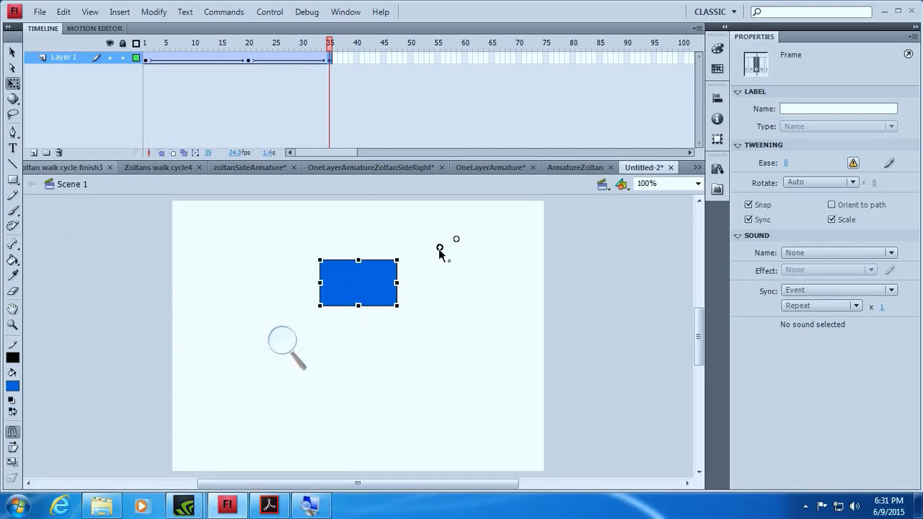
Step: Move the frame 35 rectangle's transformation point back inside the shape, and open its symbol for editing with the rectangle shape selected
left_click(373, 285)
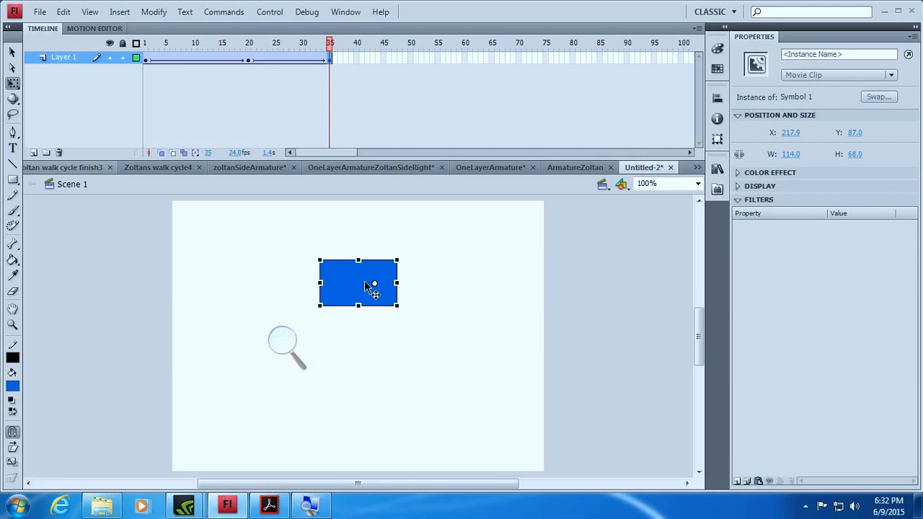
double_click(350, 288)
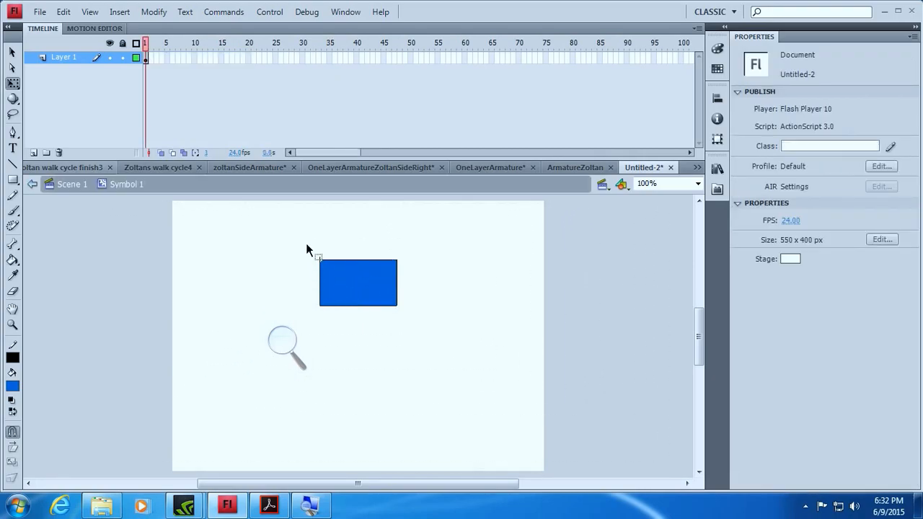
left_click(353, 285)
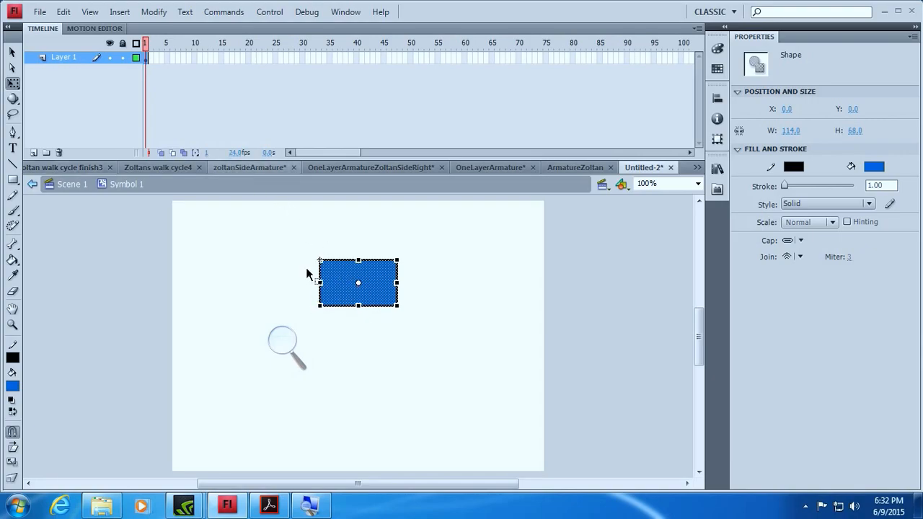
Step: Snap the shape's transformation point to its left edge midpoint, place that point on the registration point at X 0, Y -34, and return to Scene 1
left_click_drag(301, 248, 426, 321)
left_click_drag(385, 299, 448, 311)
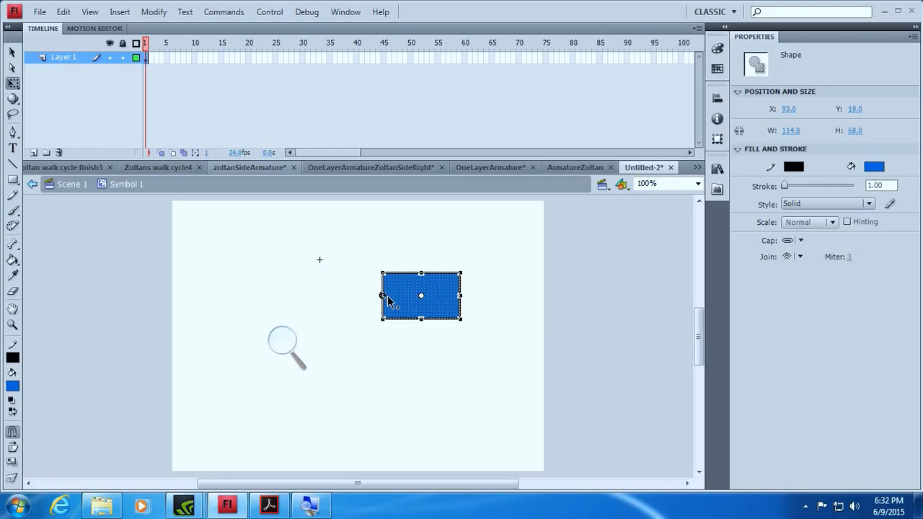
left_click_drag(421, 296, 383, 295)
left_click_drag(439, 311, 379, 275)
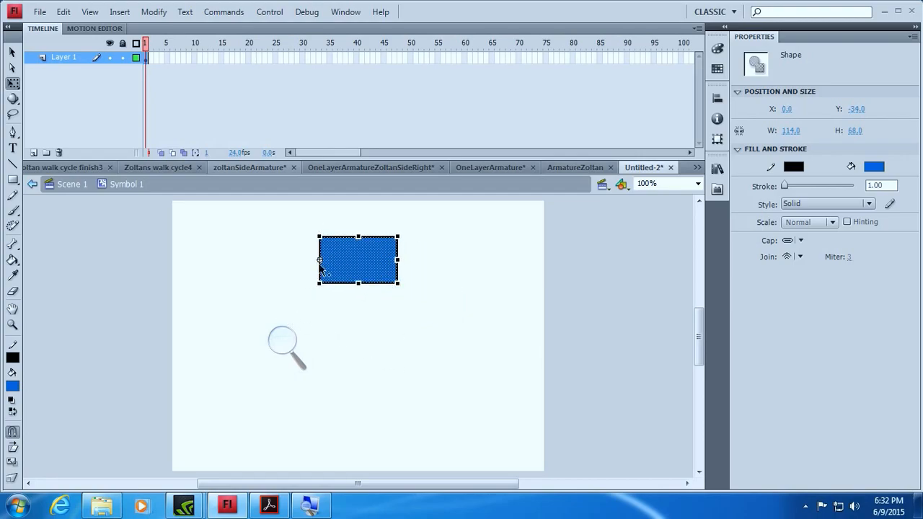
double_click(267, 283)
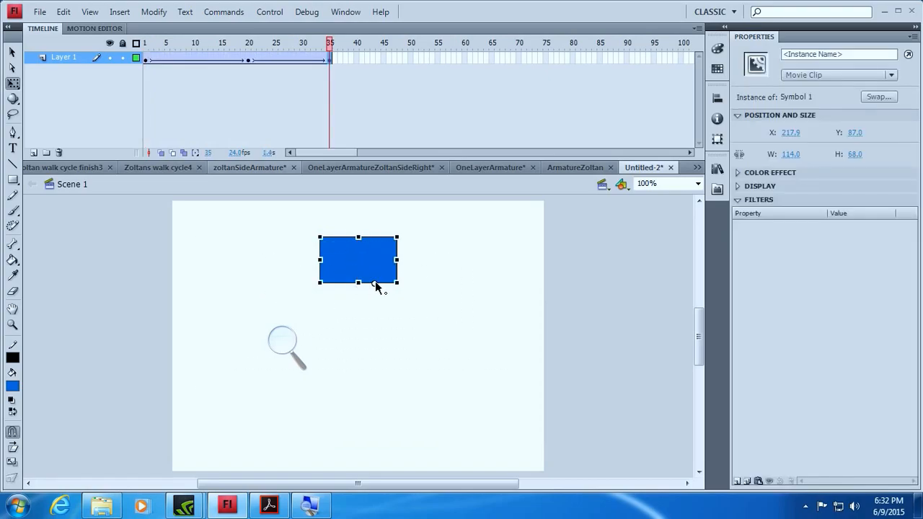
Step: Scrub the second tween from frame 35 back to about frame 21 to check the repositioned rectangle
left_click(326, 42)
left_click_drag(326, 42, 251, 43)
left_click(255, 58)
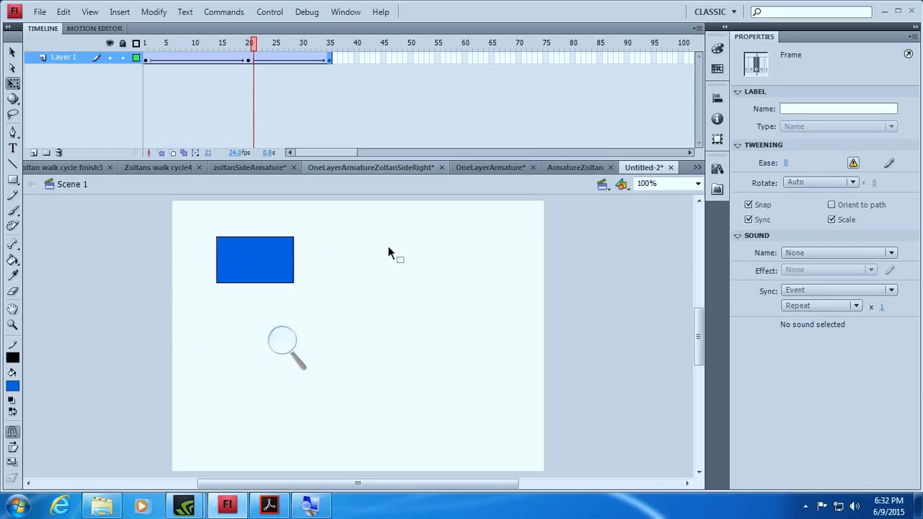
Step: Switch from the zoltanSideArmature document to Zoltans walk cycle4, test its movie to watch the walk animation, and close the preview
left_click(267, 168)
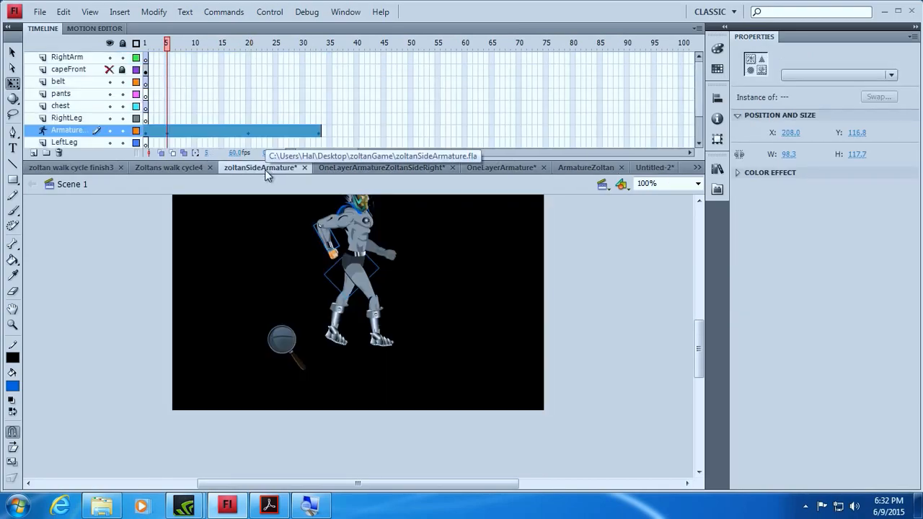
left_click(169, 168)
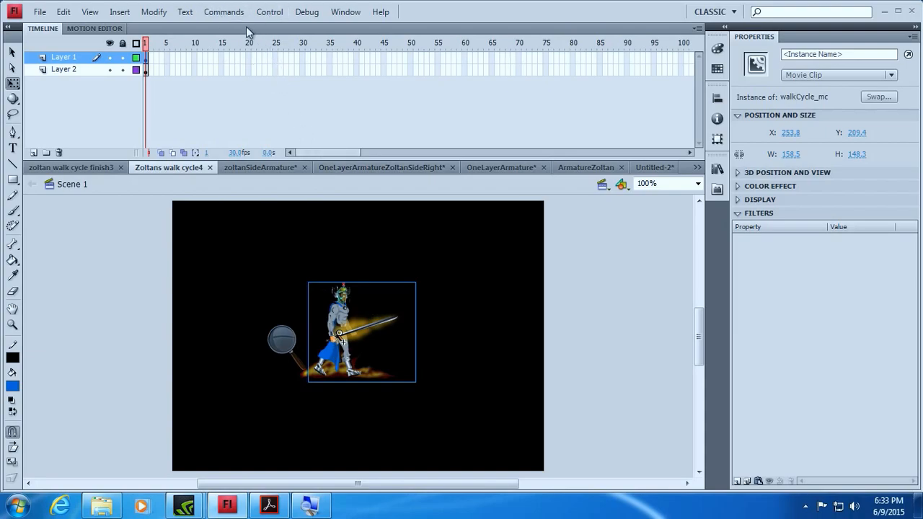
left_click(269, 12)
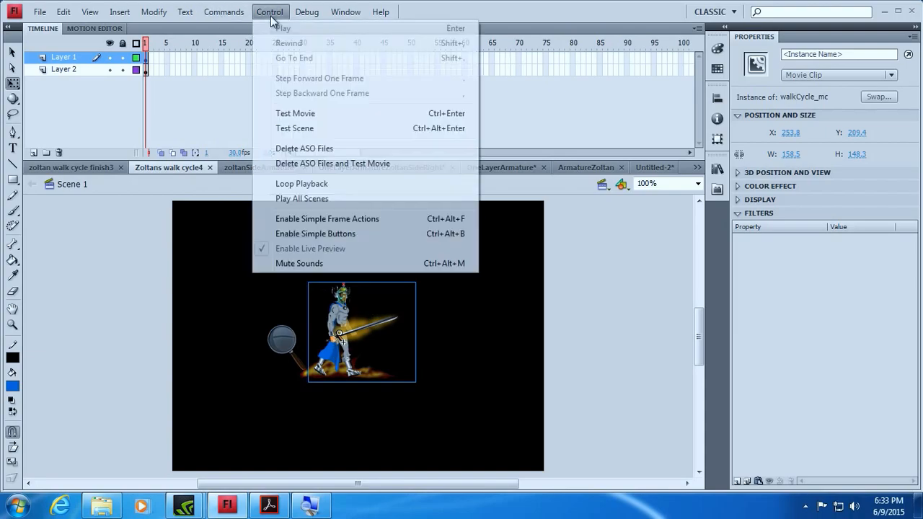
left_click(300, 117)
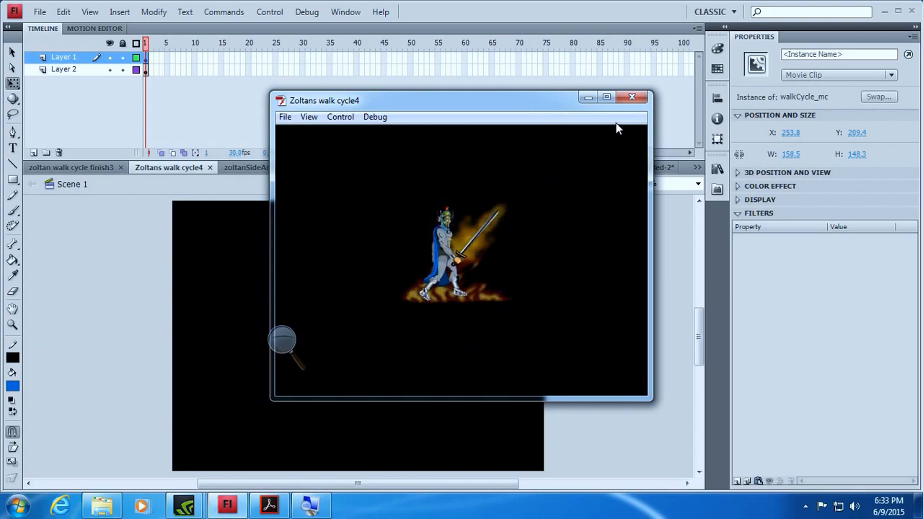
left_click(629, 100)
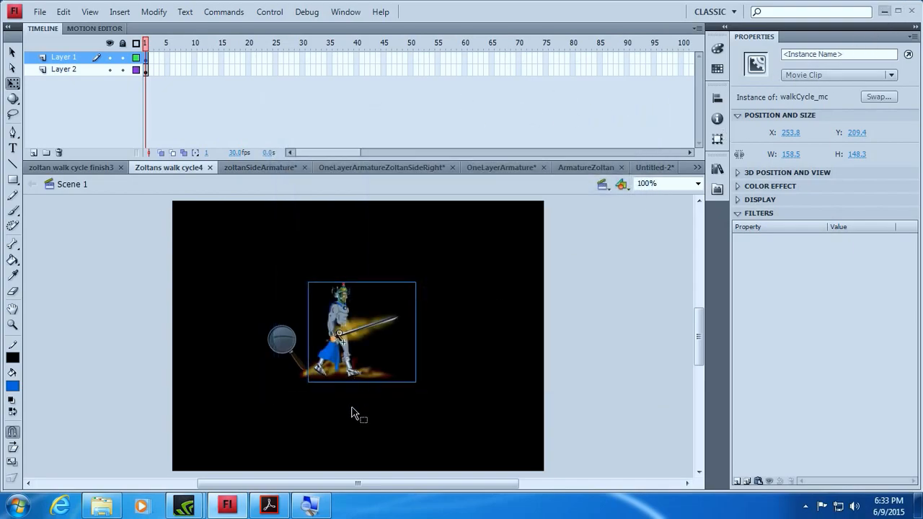
Step: Switch to the ActionScript 3.0 Animation PDF in Acrobat Reader, view the Chapter 13 topics on page 350, and return to Flash
mouse_move(266, 510)
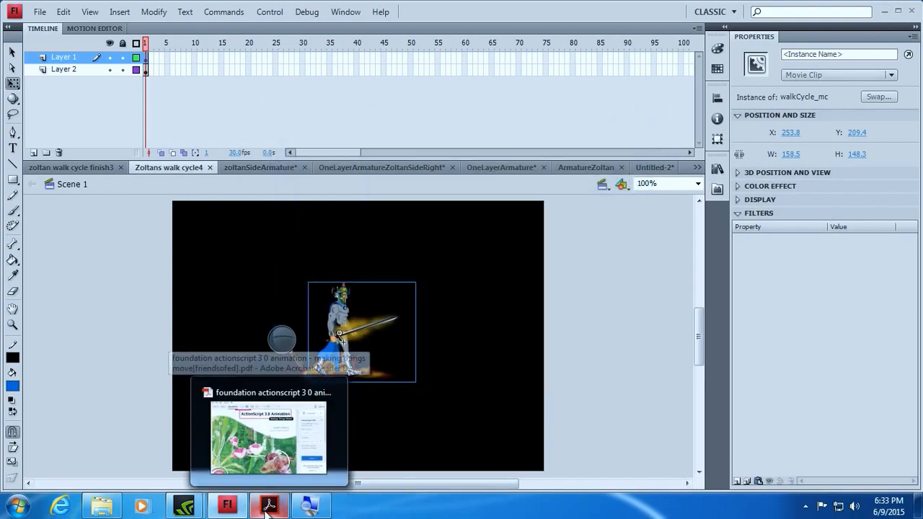
left_click(271, 415)
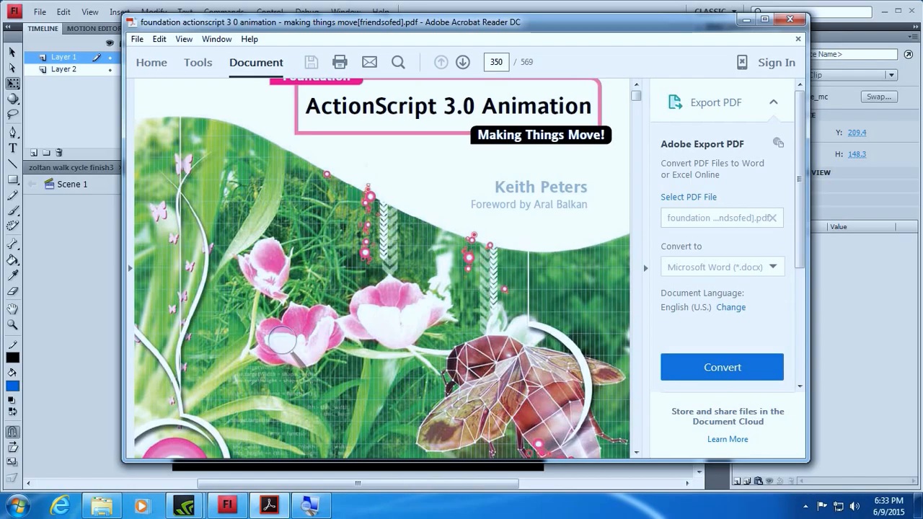
key("Return")
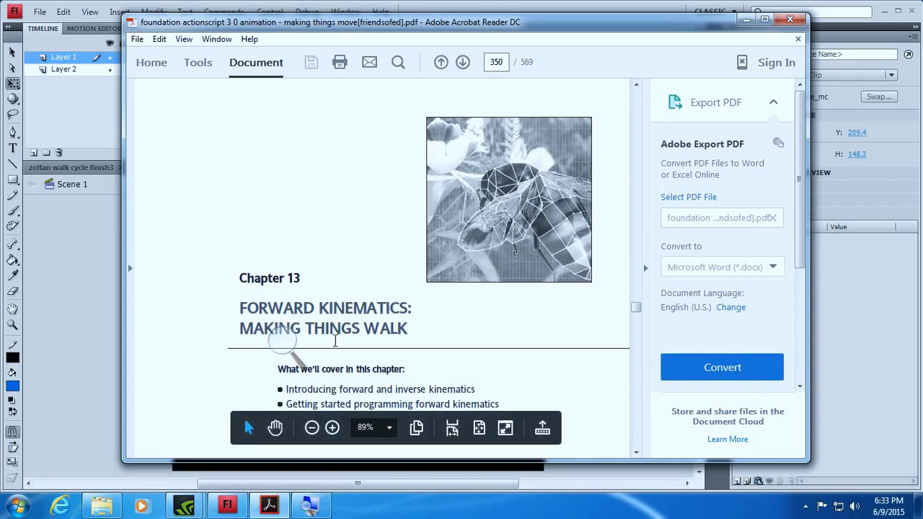
scroll(524, 346, "down", 3)
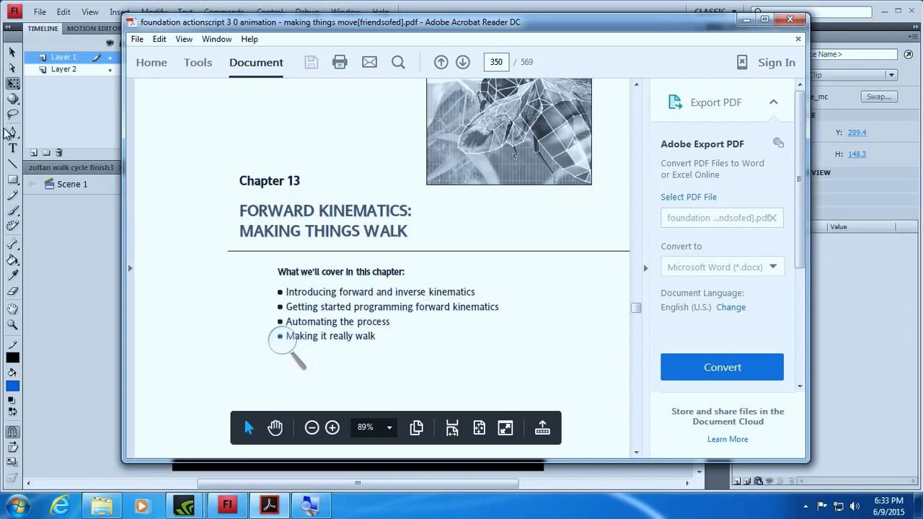
left_click(67, 223)
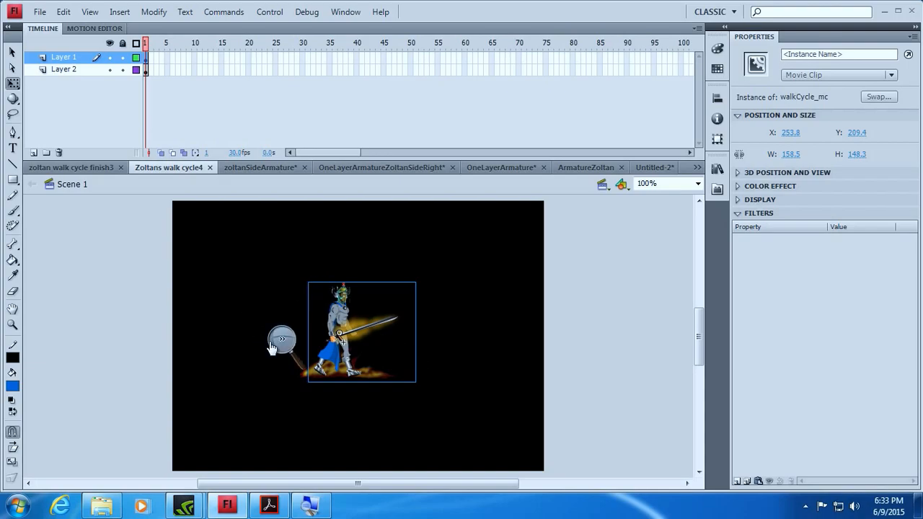